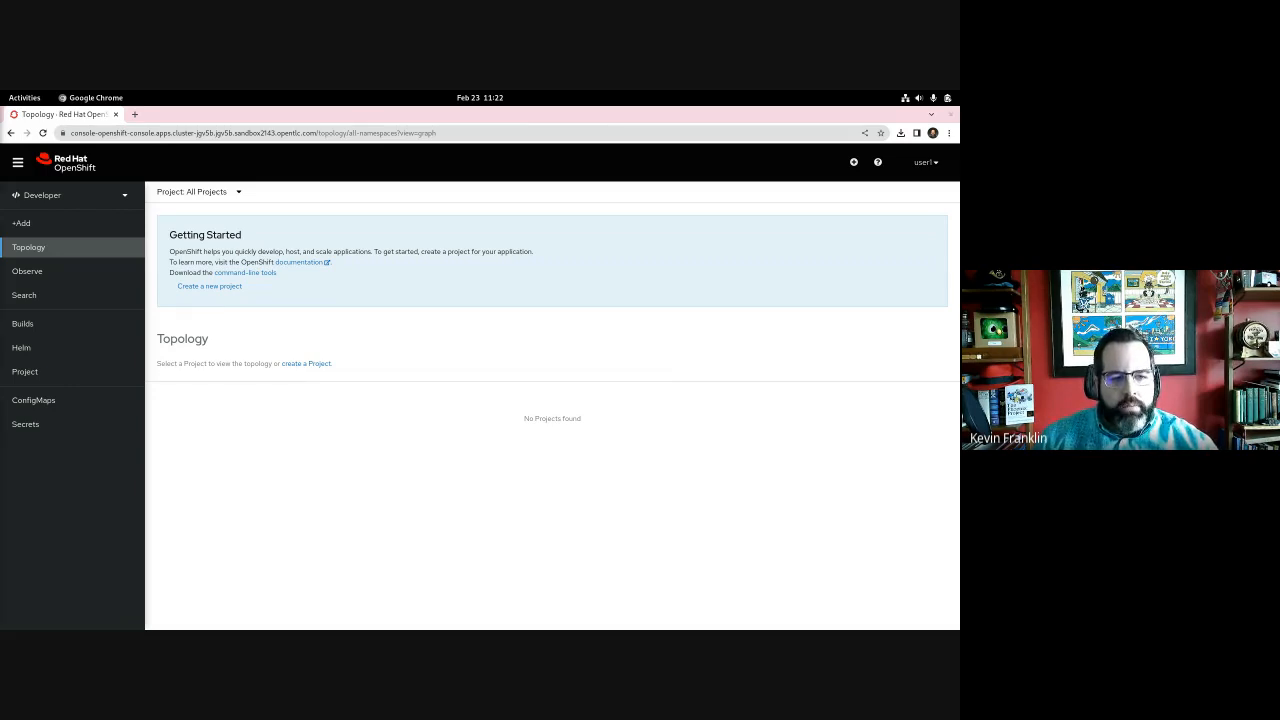
# - Switch to the terminal, run oc new-project httpd-deployment-object, and open that project's topology in the OpenShift web console
pyautogui.press('super')
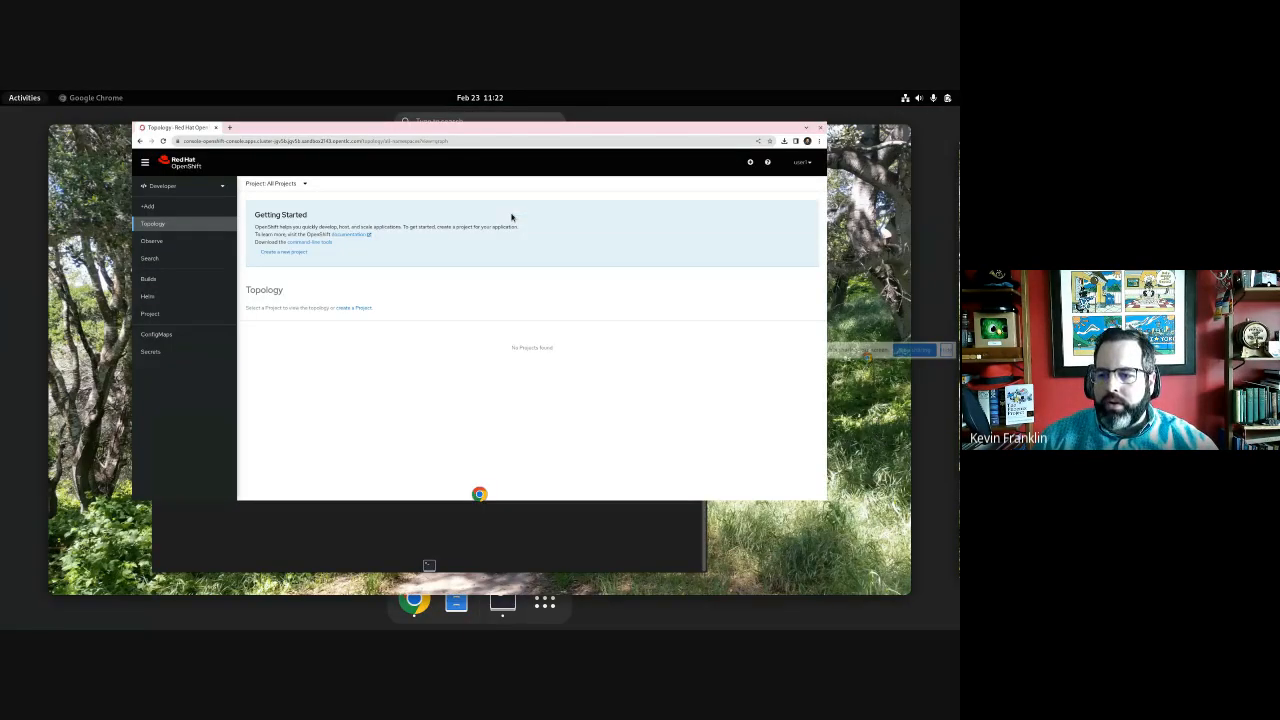
pyautogui.click(458, 390)
pyautogui.write('oc new-project httpd-deployment-object')
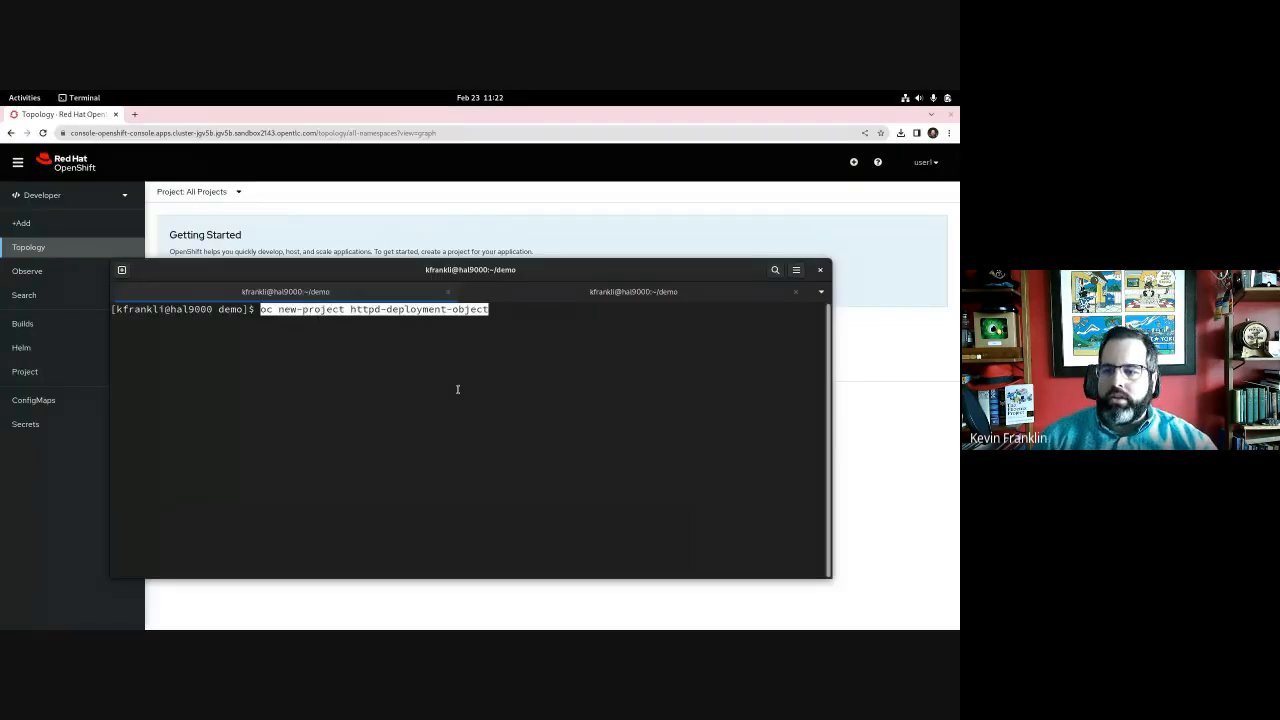
pyautogui.press('Return')
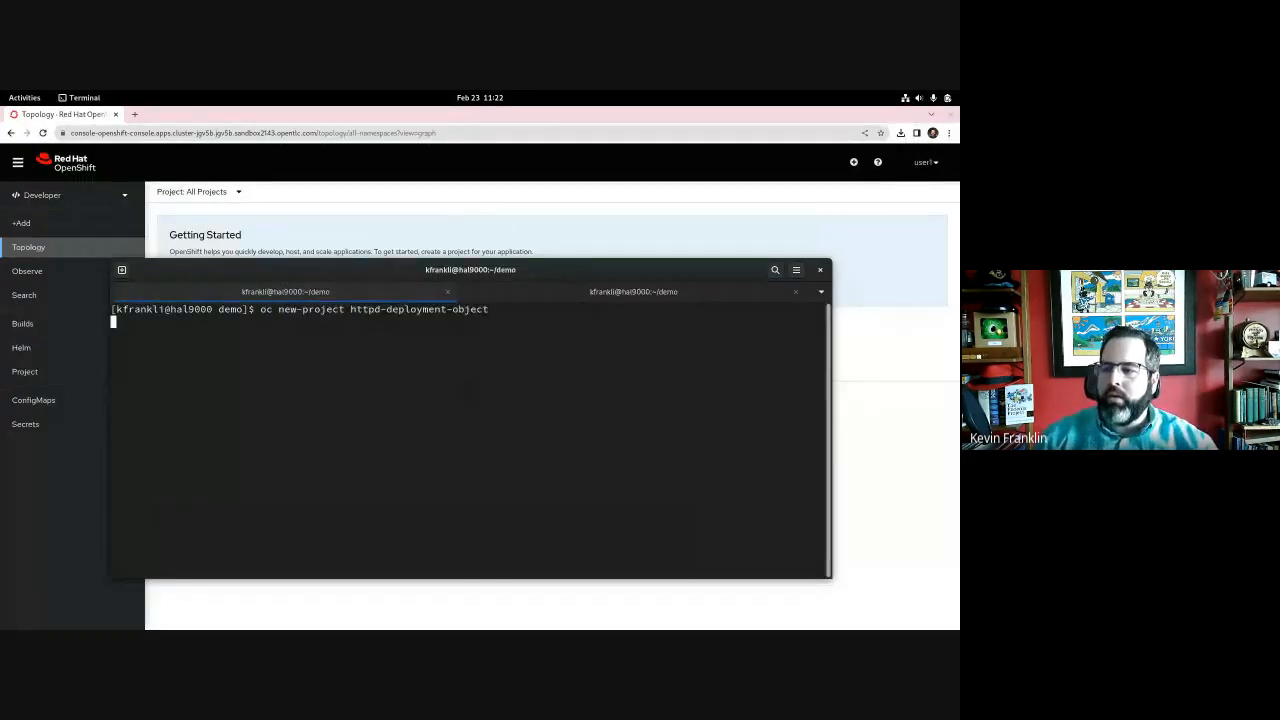
pyautogui.click(796, 292)
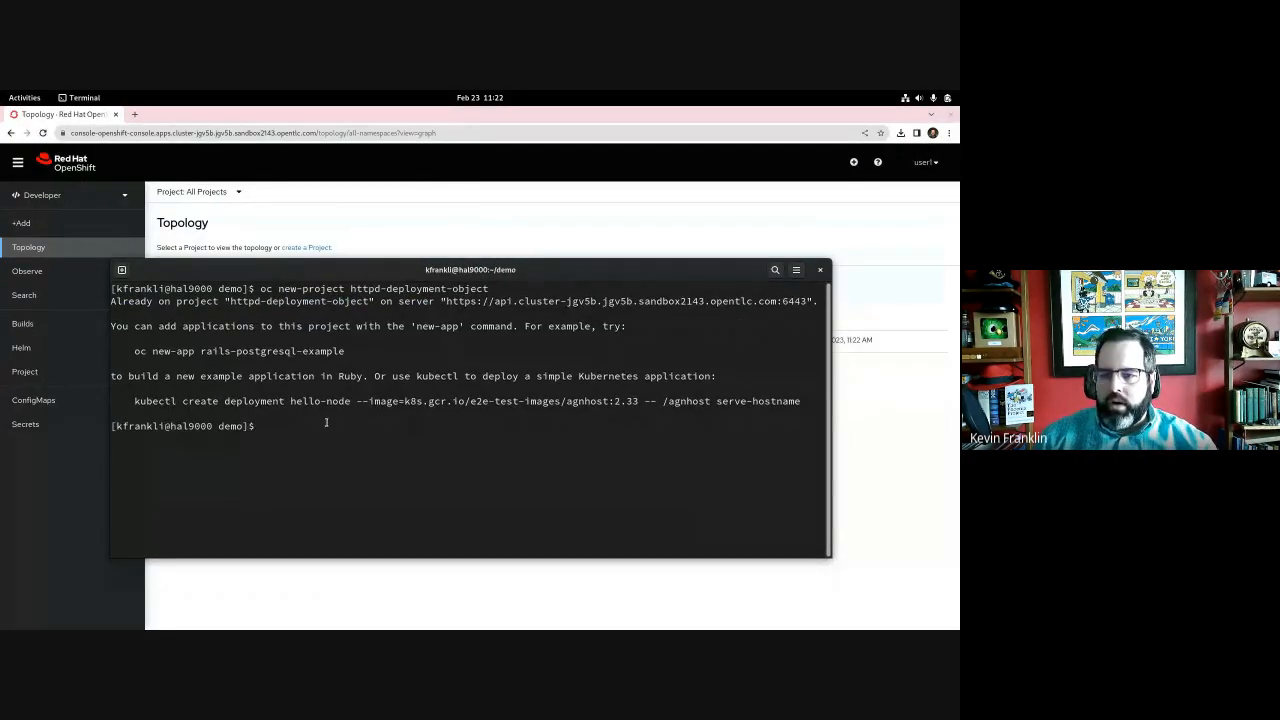
pyautogui.hotkey('alt', 'Tab')
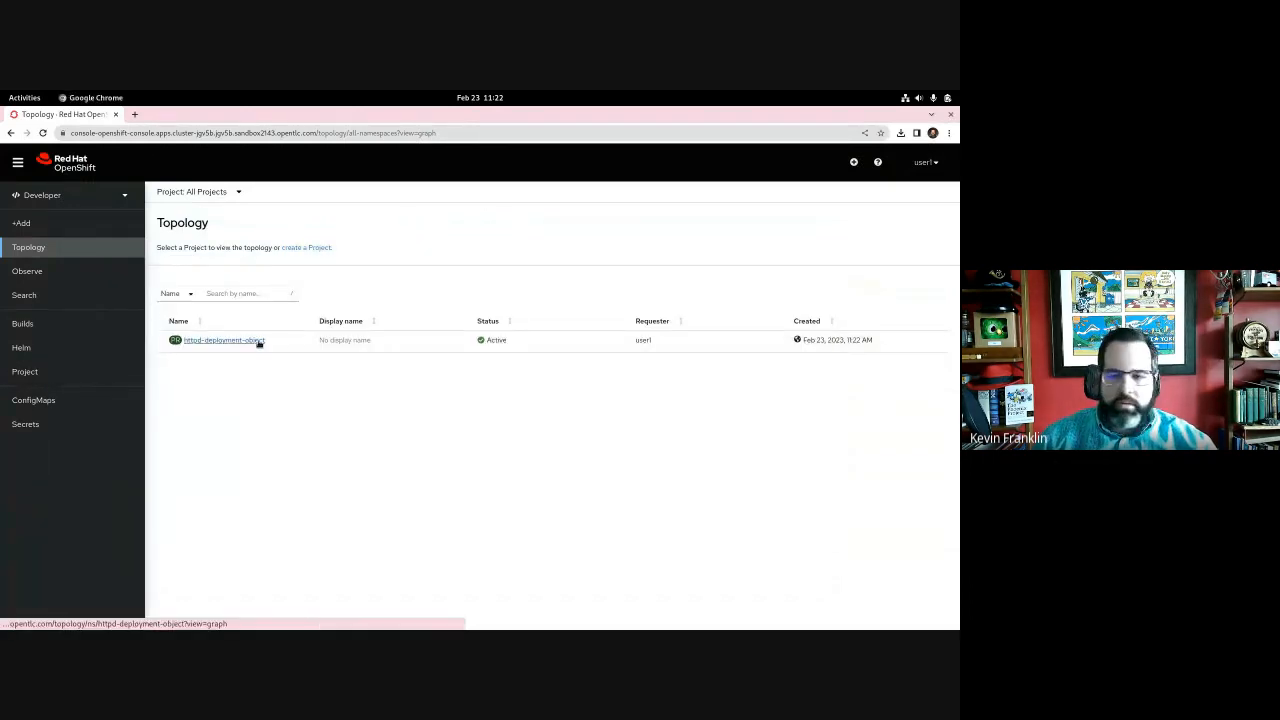
pyautogui.click(257, 341)
# - Review the project name in the terminal's project-creation command and return to the web console in Chrome
pyautogui.press('super')
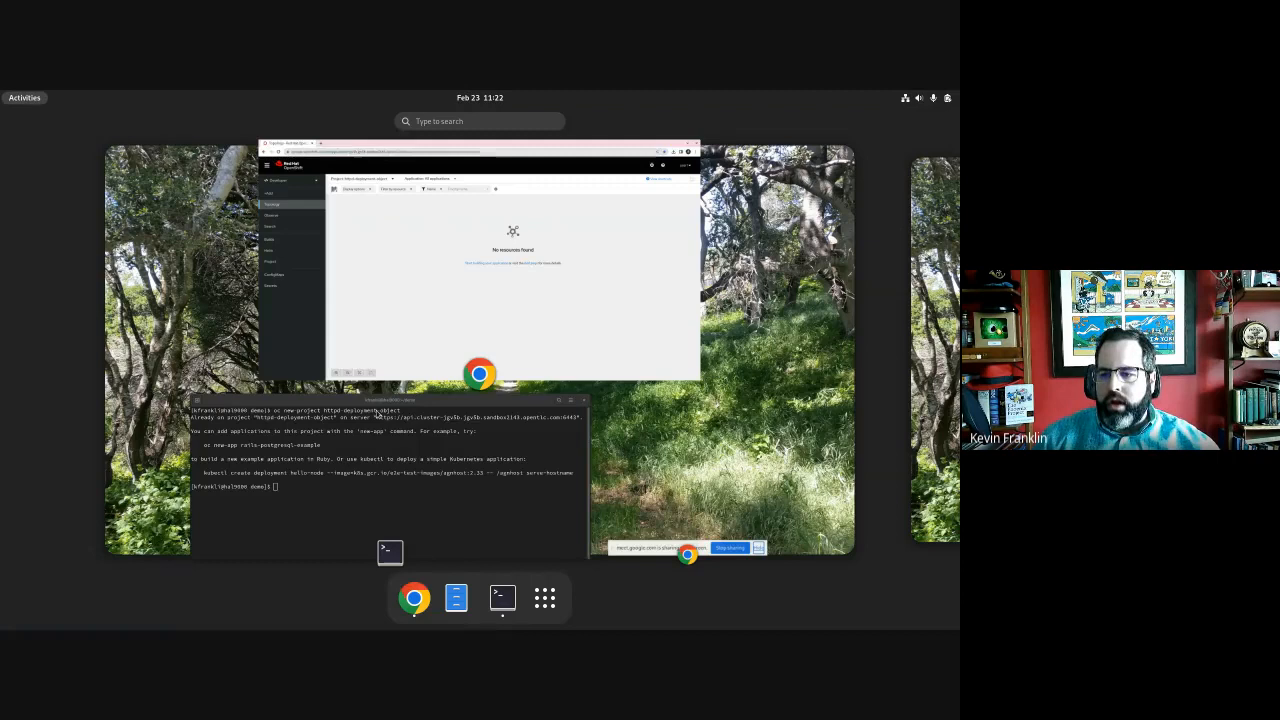
pyautogui.click(435, 476)
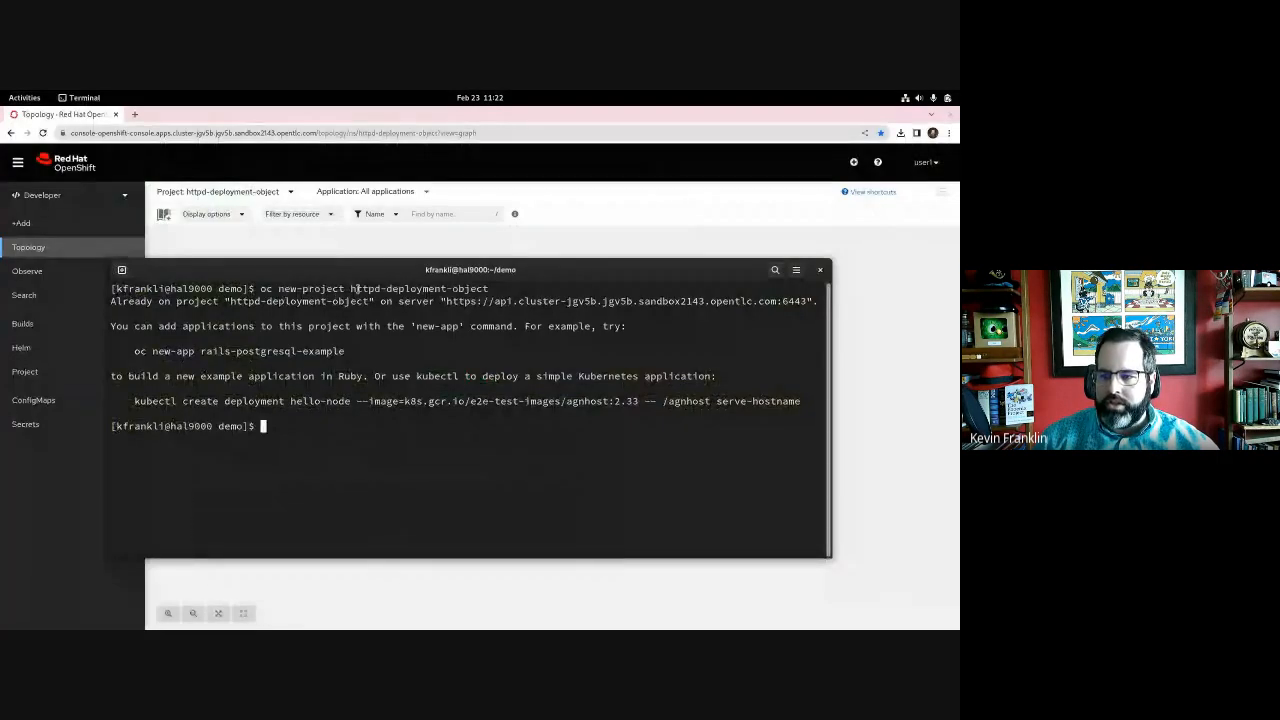
pyautogui.moveTo(826, 288); pyautogui.dragTo(353, 288)
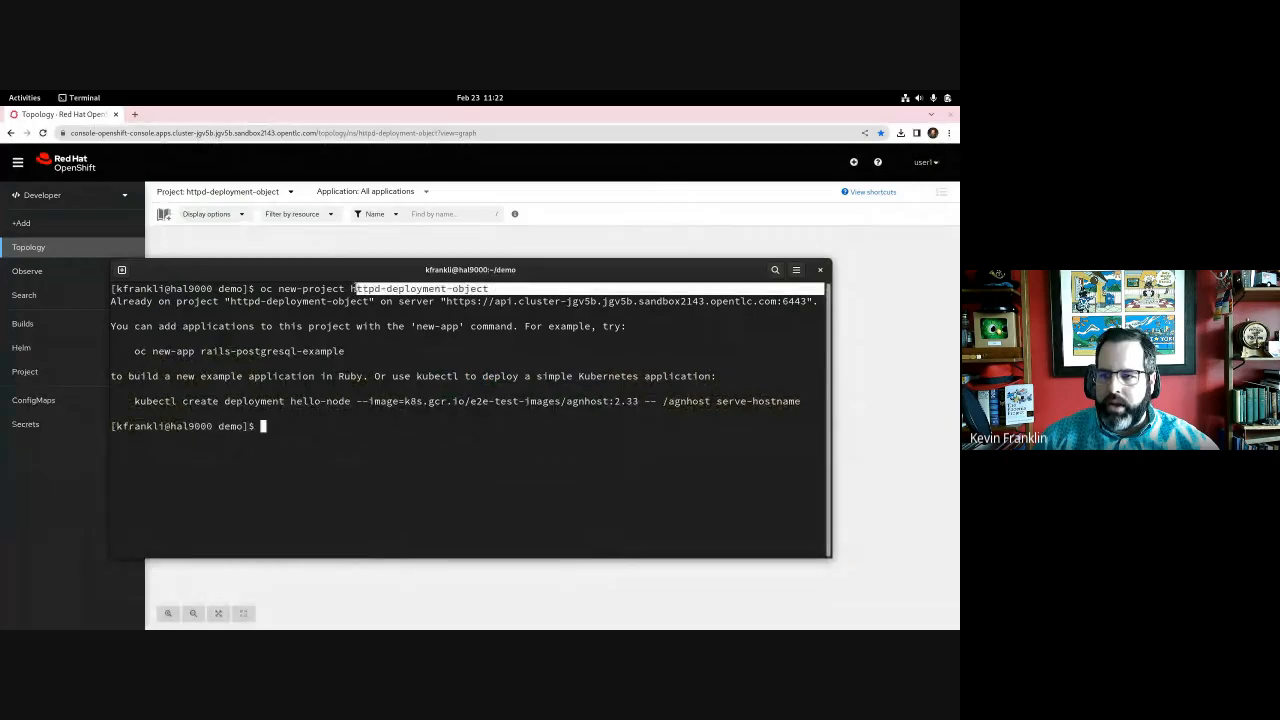
pyautogui.click(381, 354)
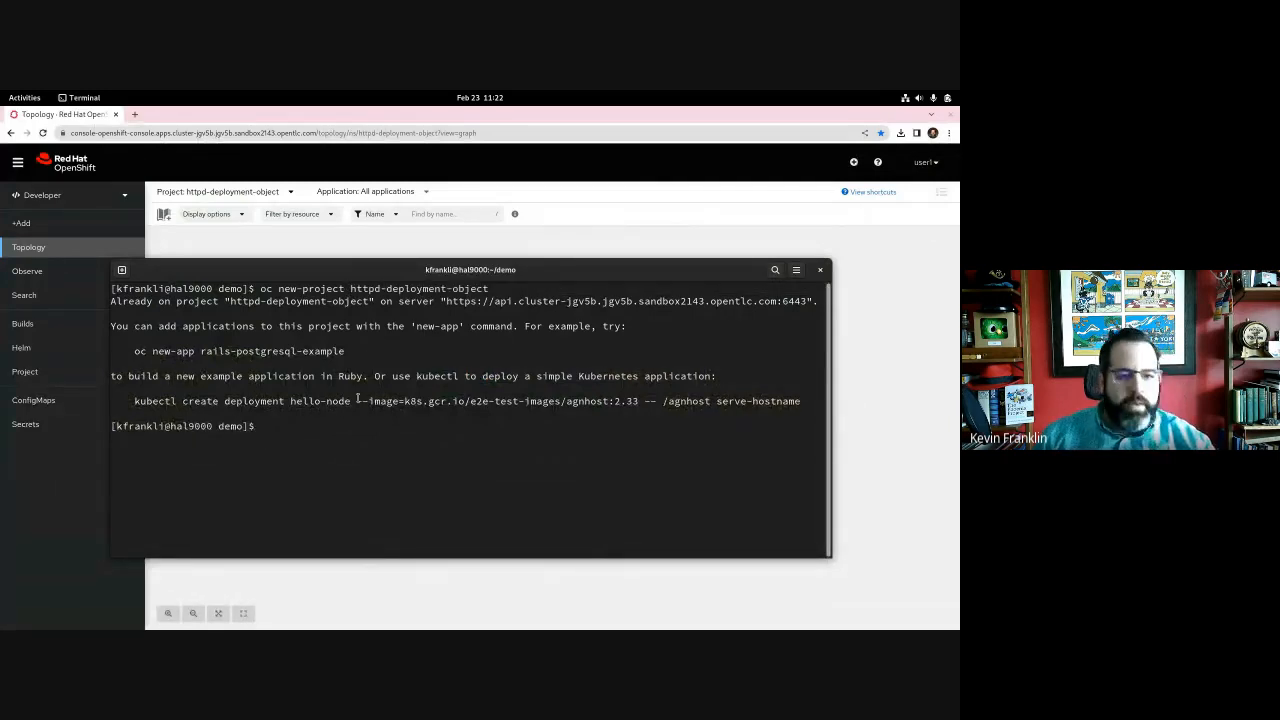
pyautogui.click(703, 205)
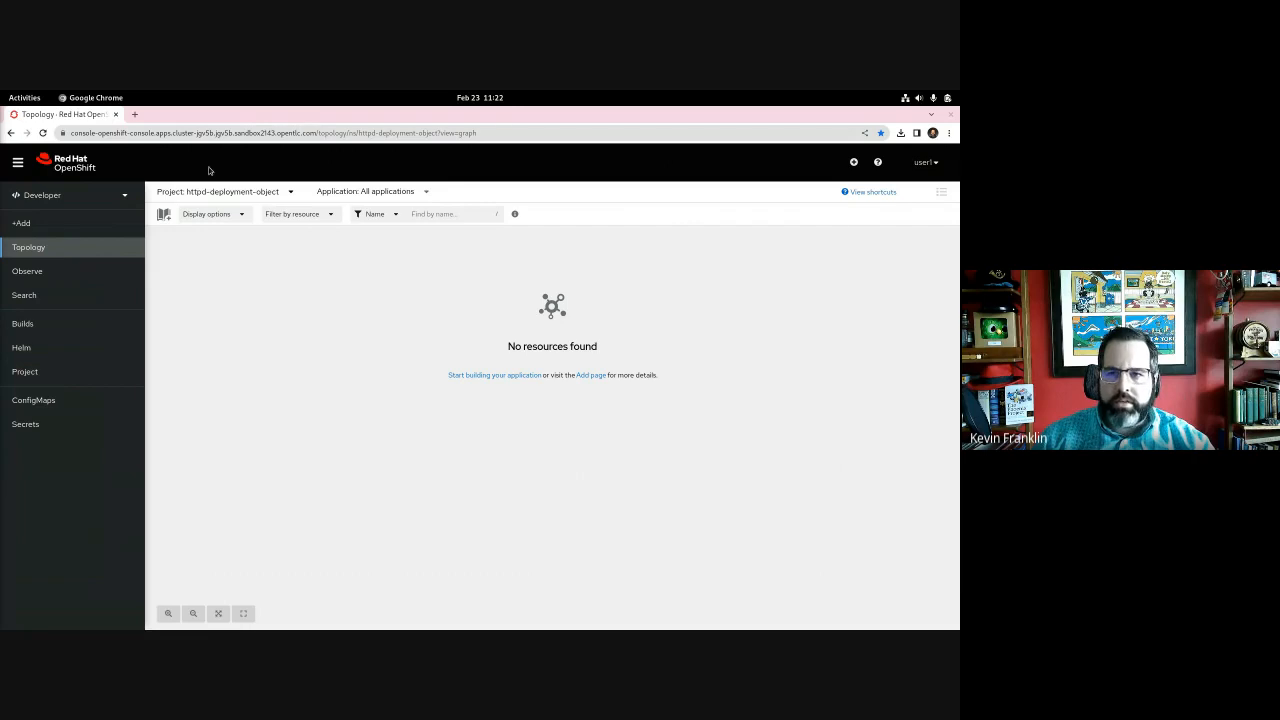
pyautogui.click(134, 114)
pyautogui.write('https://github.com/kfrankli/httpd-ex')
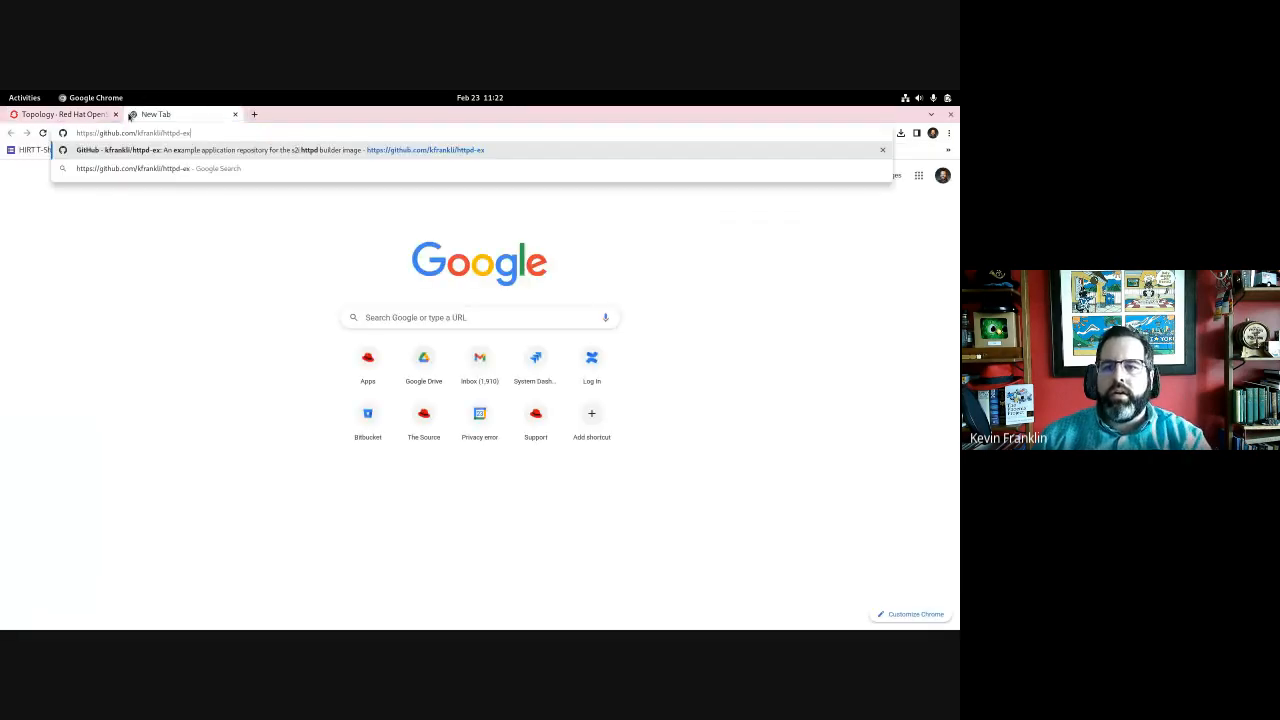
pyautogui.press('Return')
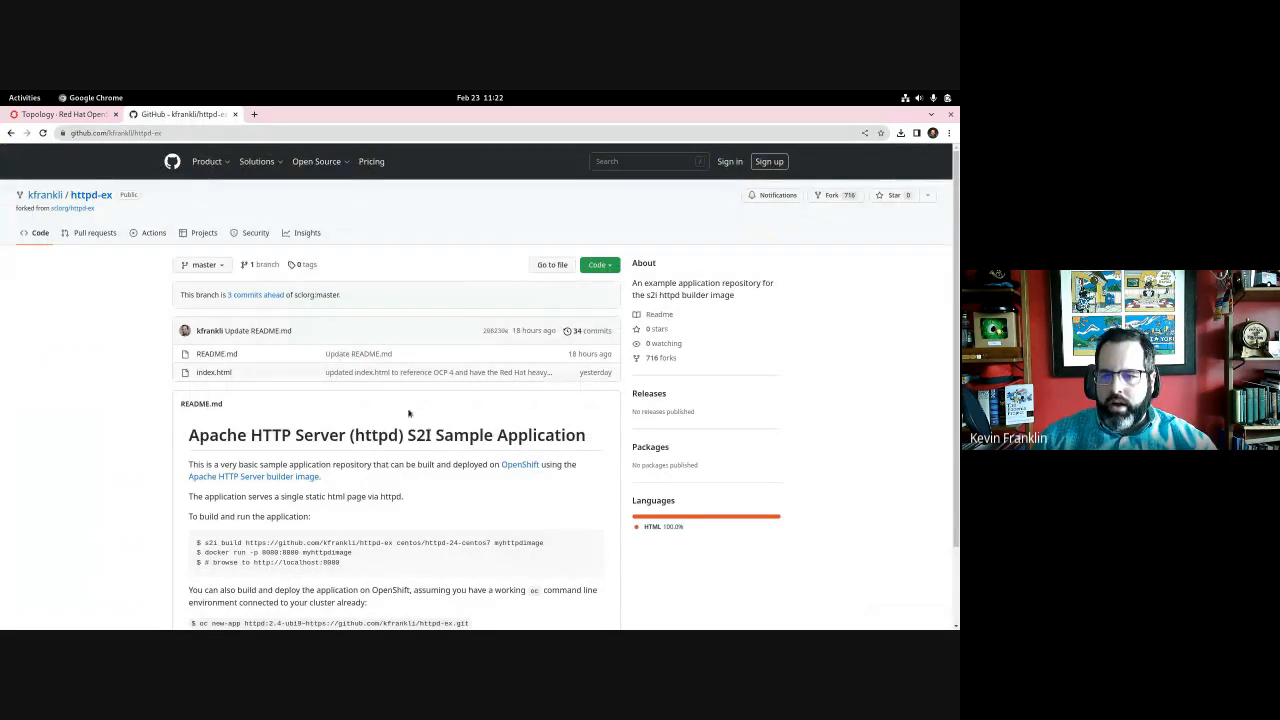
pyautogui.scroll(-1, 233, 353)
pyautogui.scroll(-2, 233, 353)
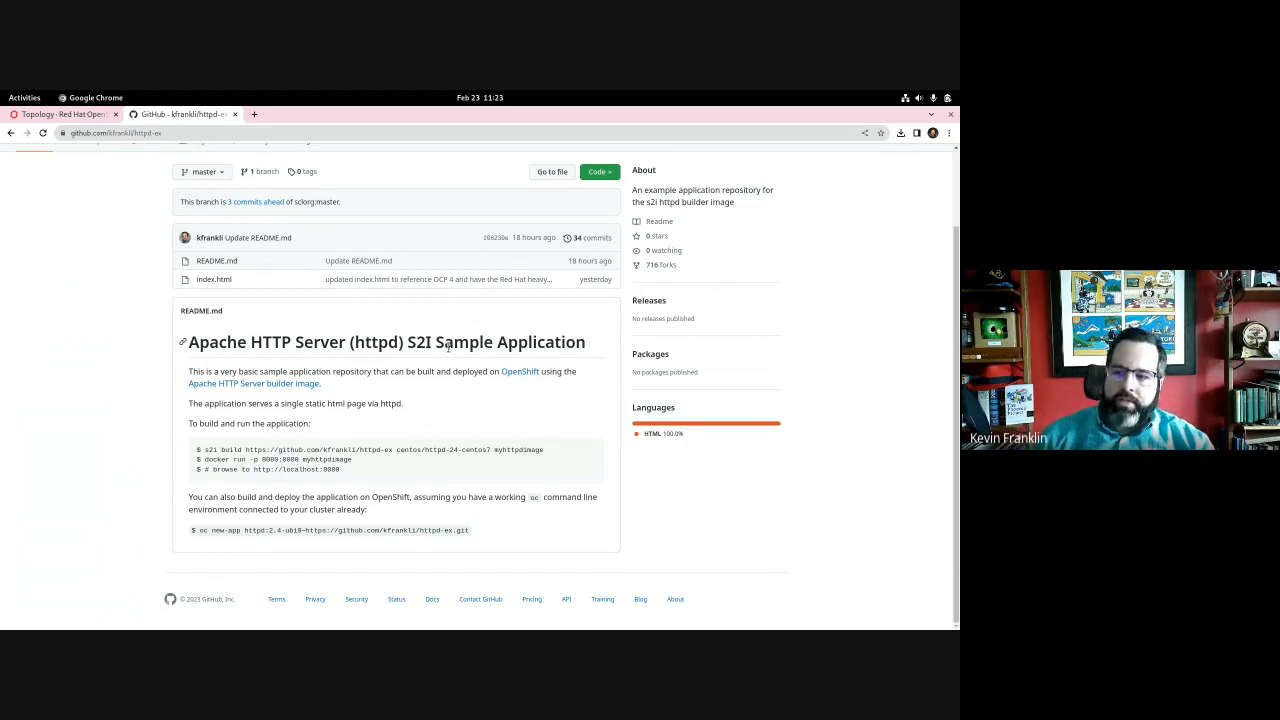
# - View the raw source of the repository's index.html file
pyautogui.click(212, 280)
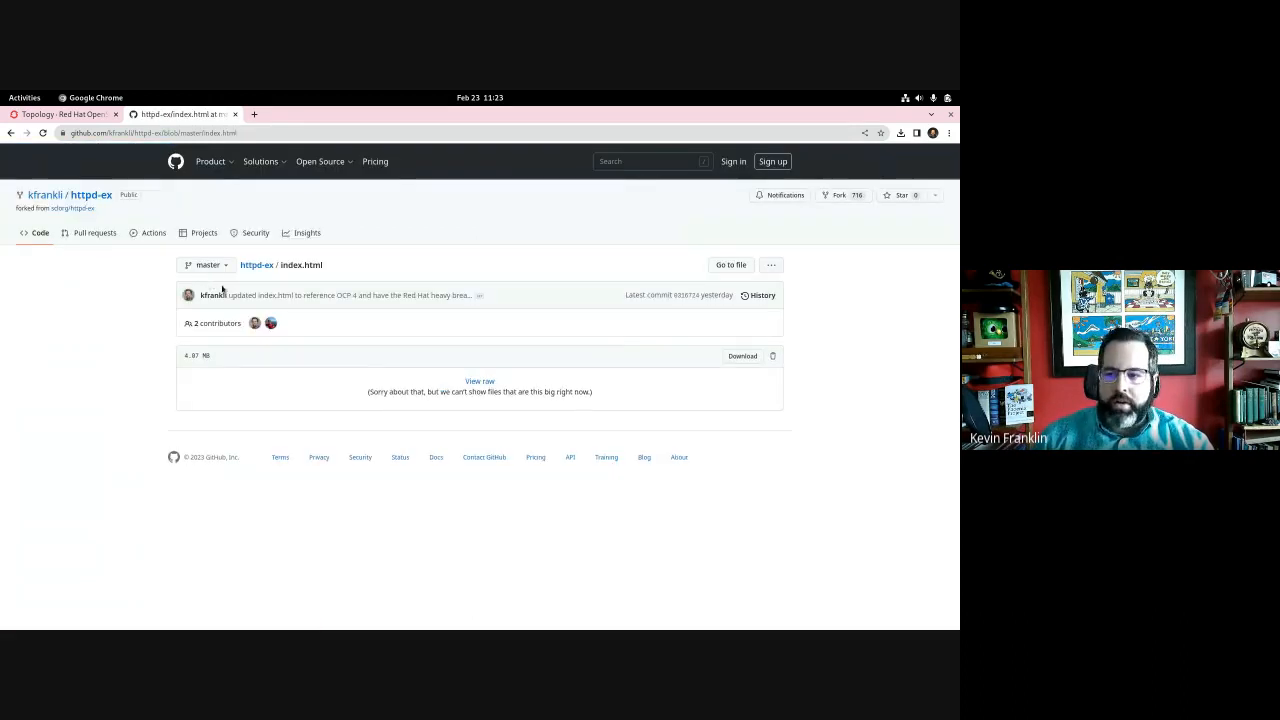
pyautogui.click(482, 386)
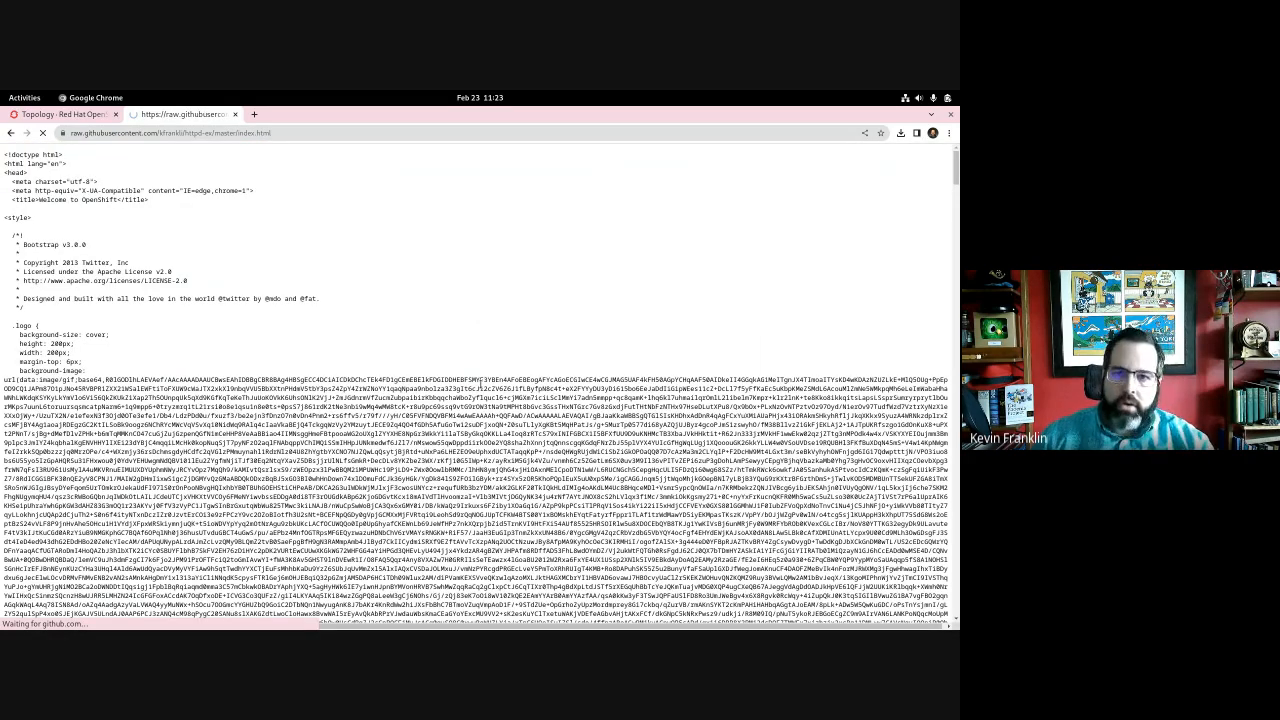
pyautogui.scroll(-1, 482, 386)
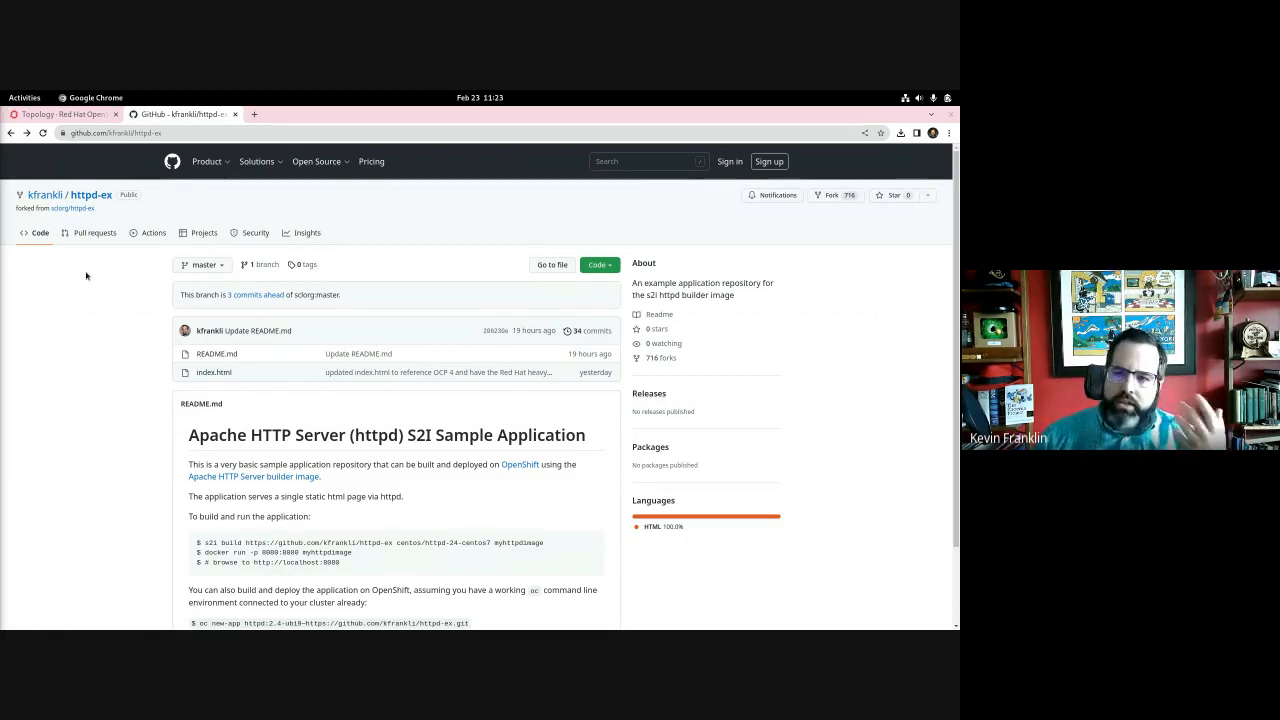
pyautogui.click(63, 116)
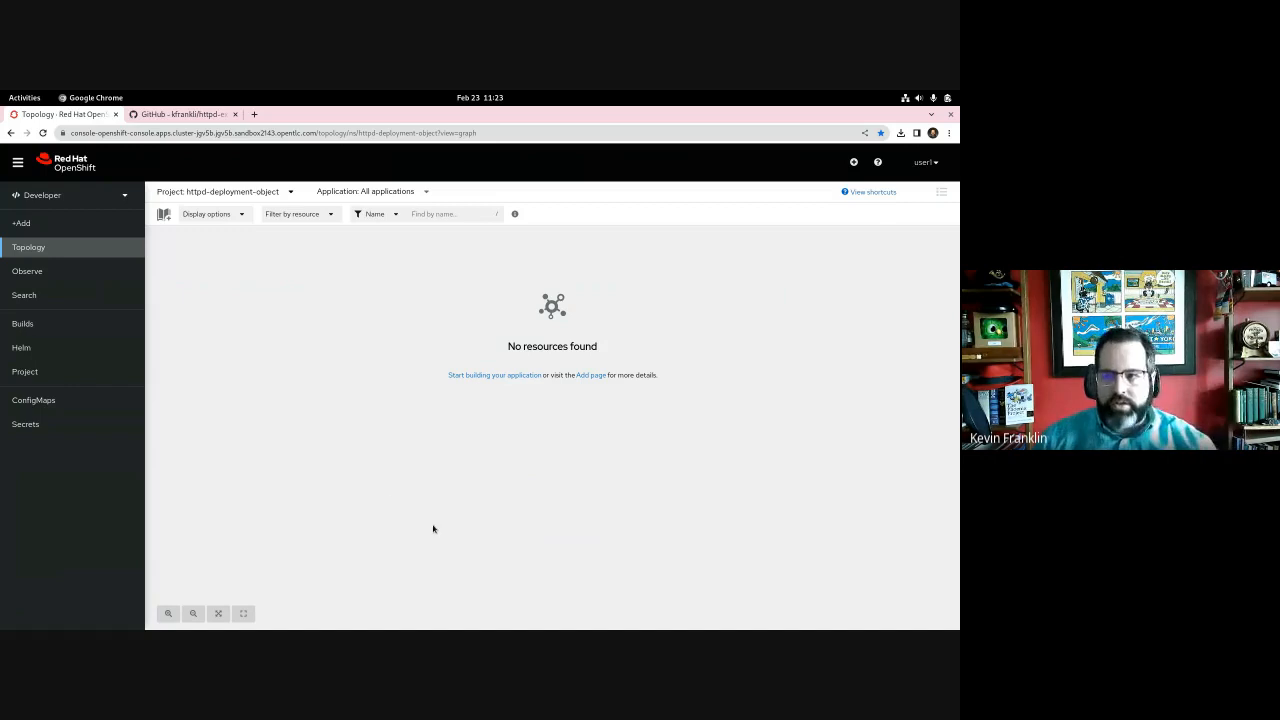
pyautogui.click(22, 222)
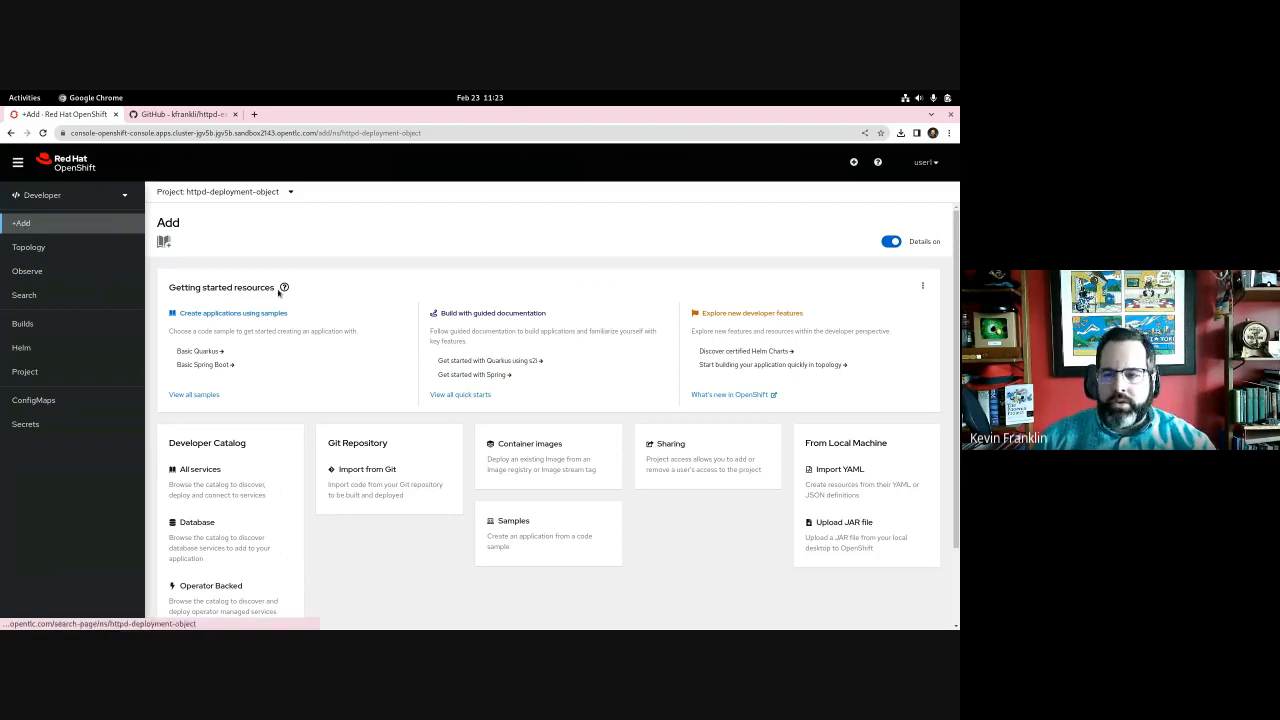
pyautogui.click(68, 195)
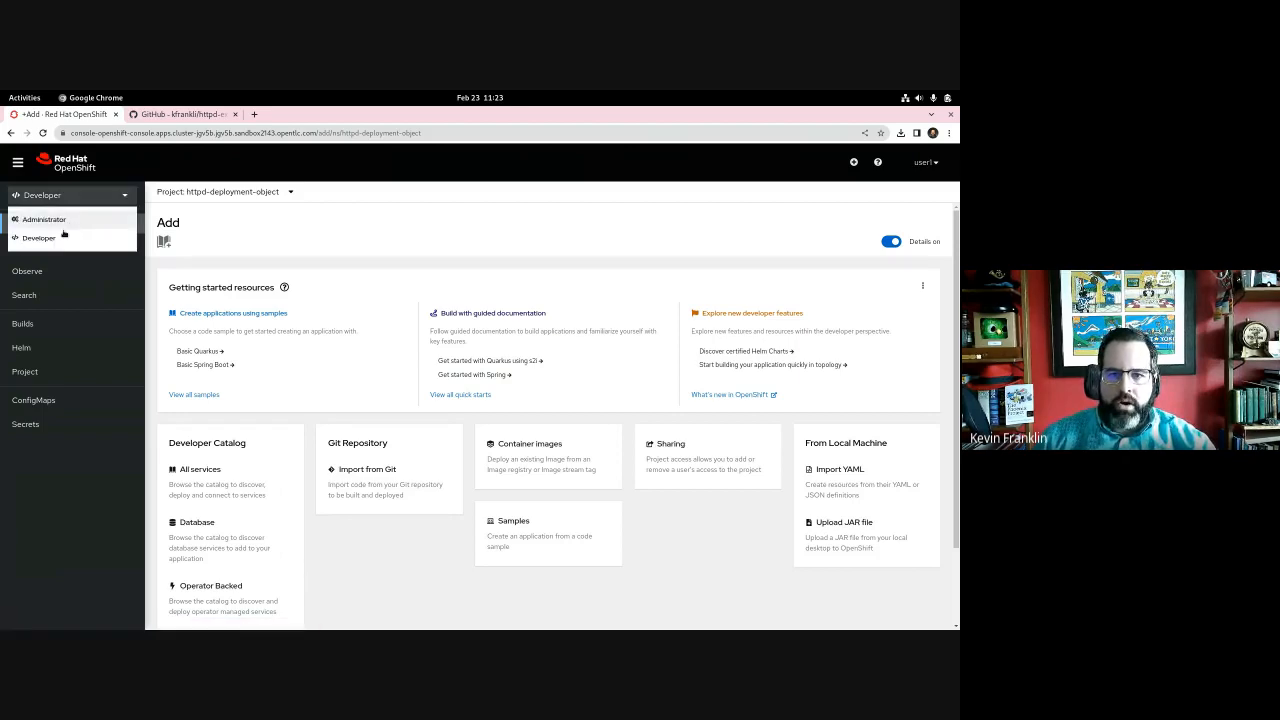
pyautogui.click(385, 597)
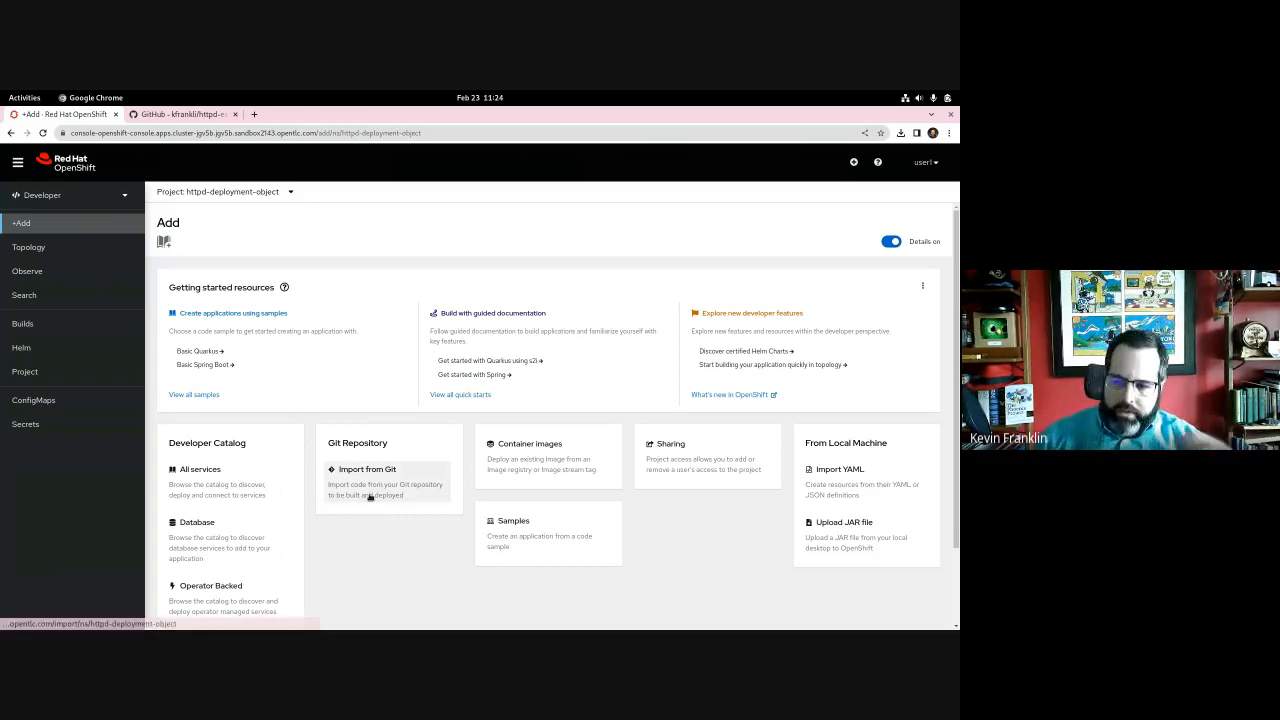
pyautogui.click(378, 503)
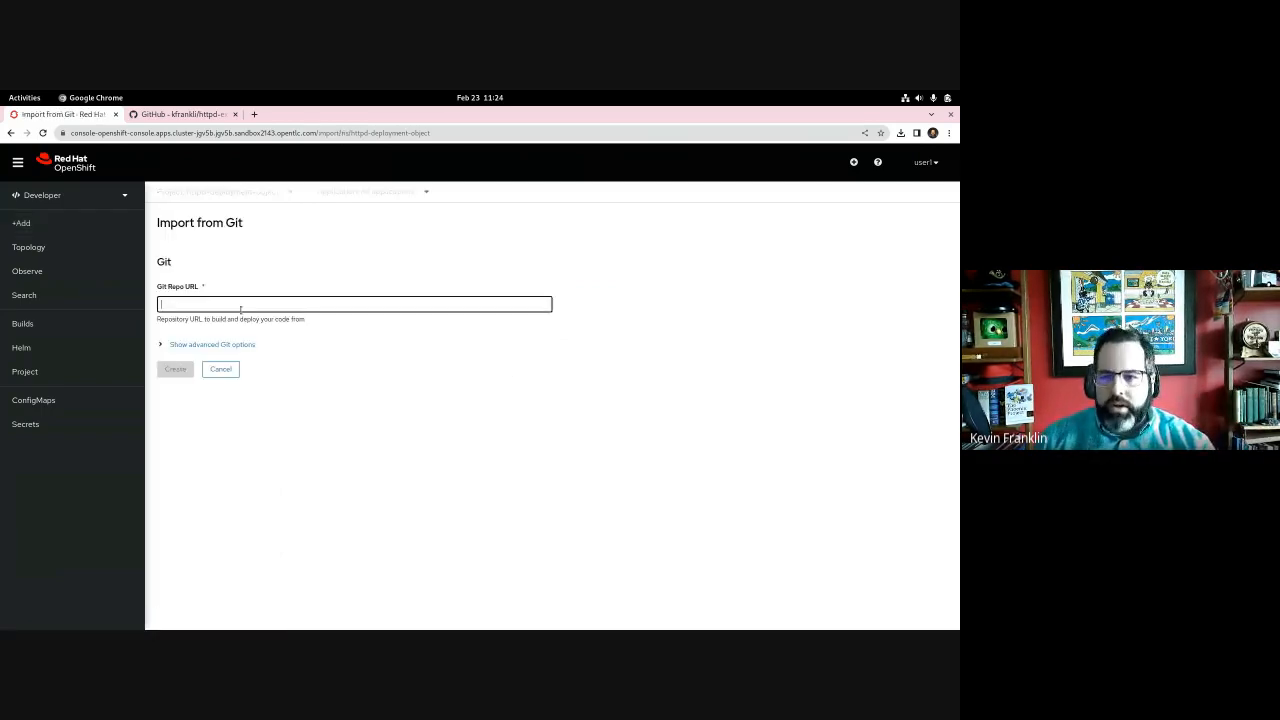
pyautogui.click(238, 305)
pyautogui.write('https://github.com/kfrankli/httpd-ex')
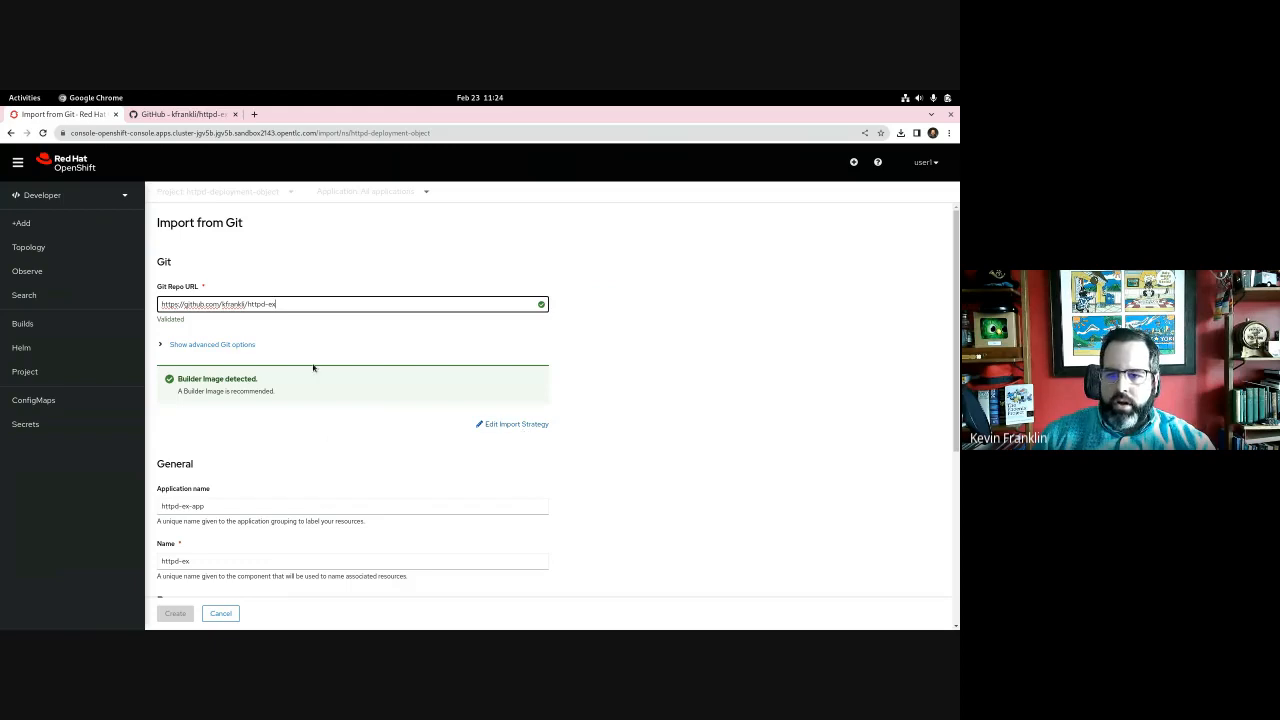
# - Edit the import strategy to use the Httpd builder image at version 2.4-ubi9
pyautogui.click(527, 425)
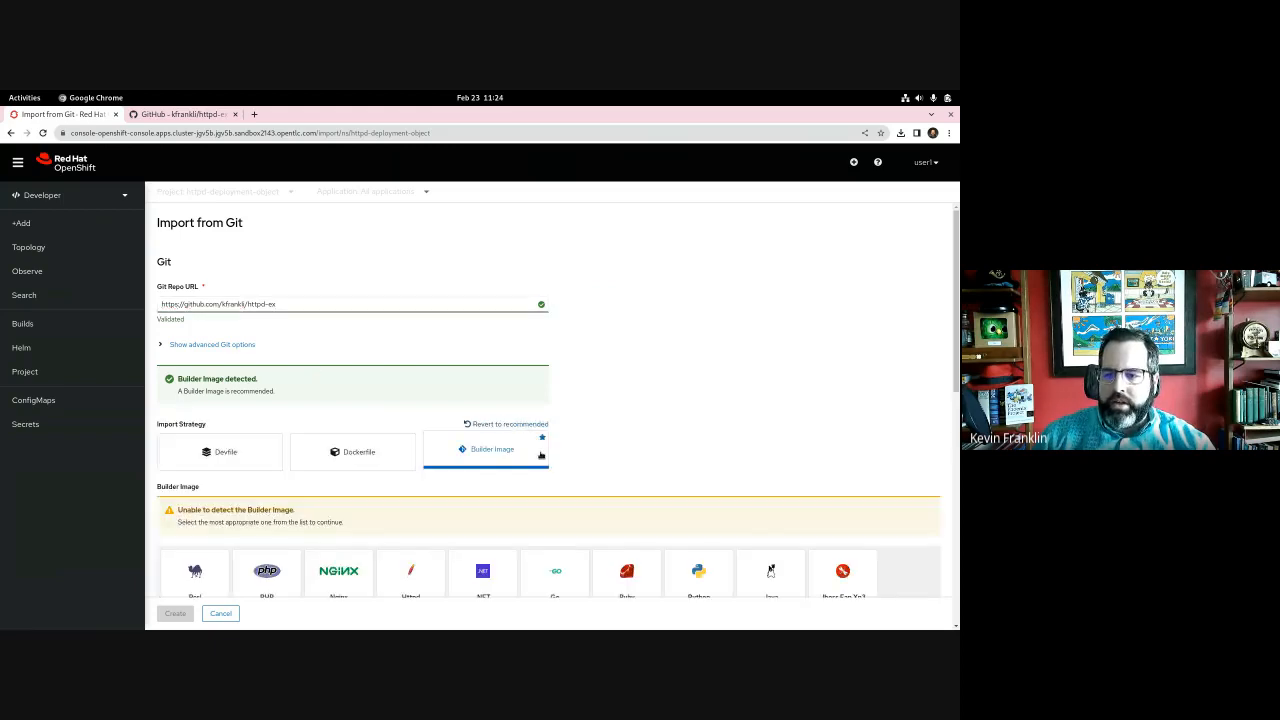
pyautogui.scroll(-3, 814, 386)
pyautogui.click(410, 283)
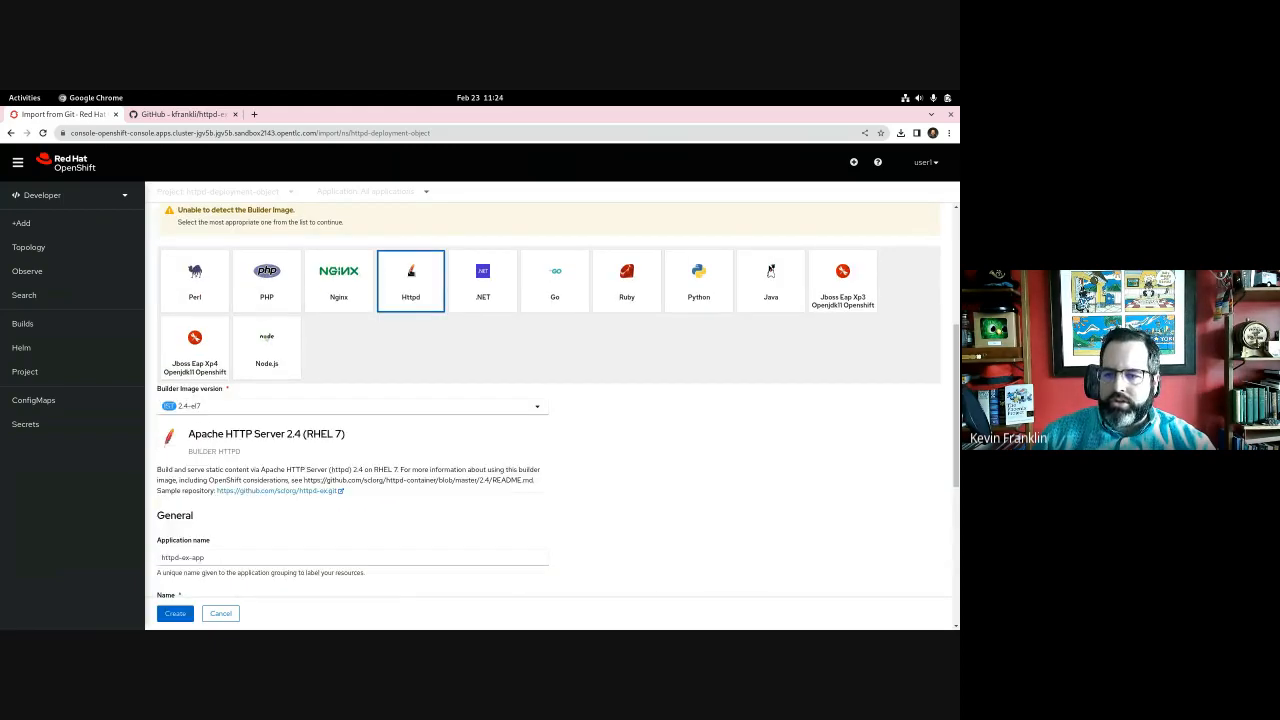
pyautogui.click(502, 408)
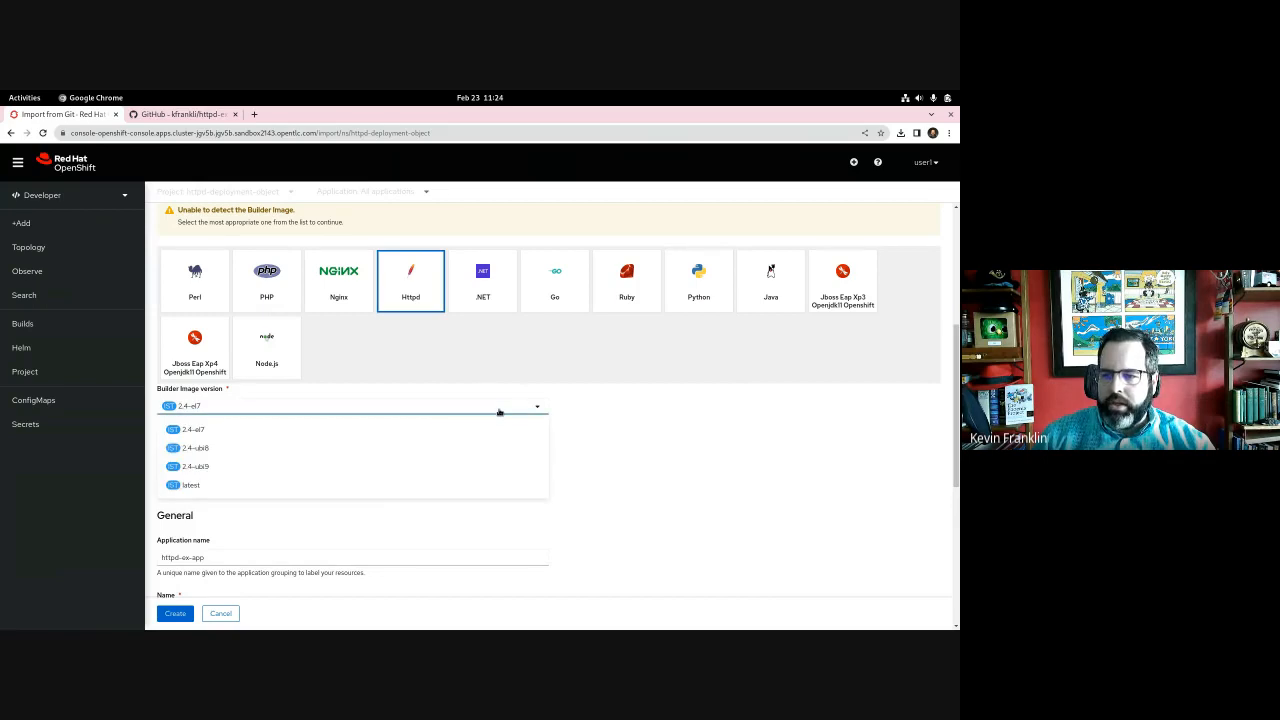
pyautogui.click(263, 466)
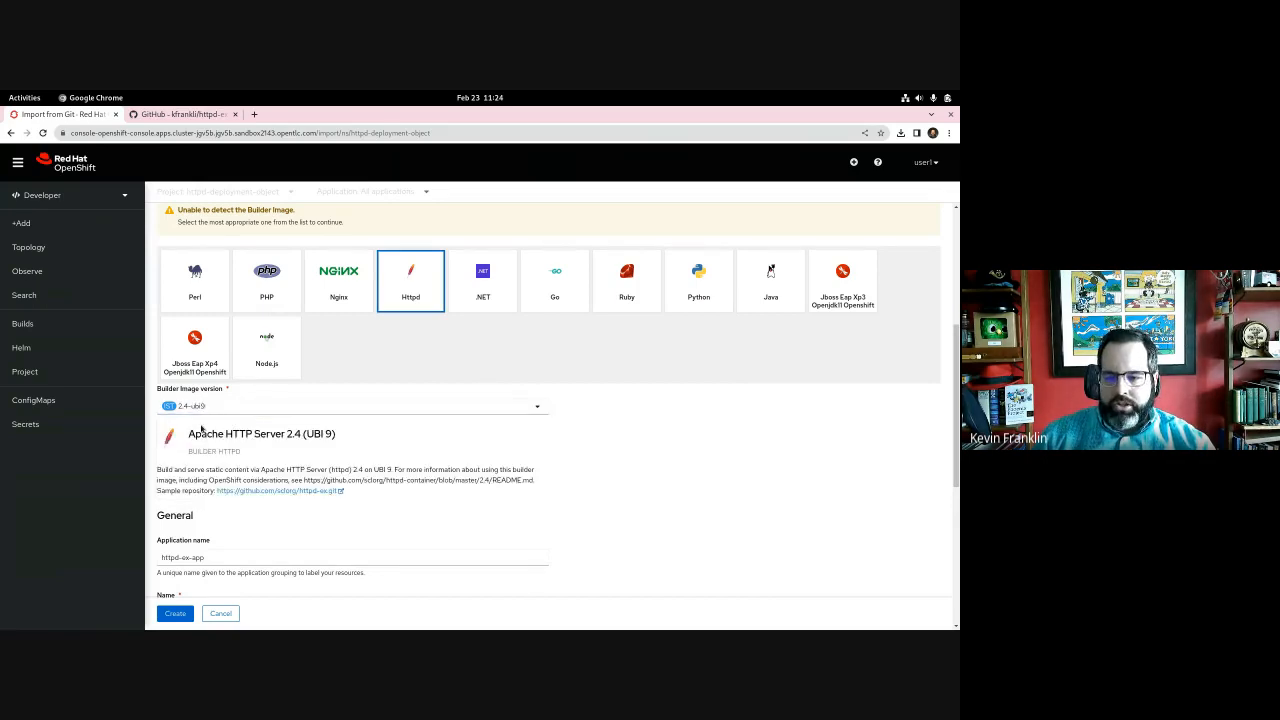
# - Turn off the route creation option and create the httpd-ex application as a Deployment
pyautogui.scroll(-5, 604, 464)
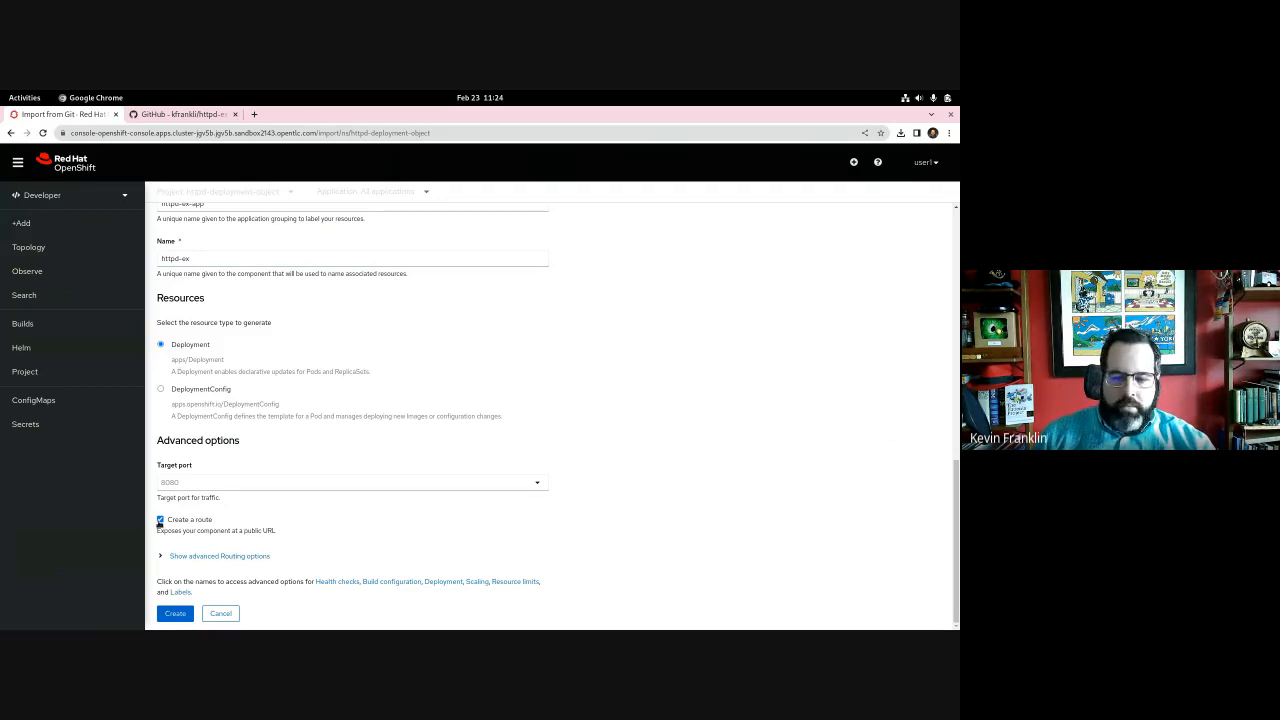
pyautogui.moveTo(214, 520); pyautogui.dragTo(182, 521)
pyautogui.click(232, 525)
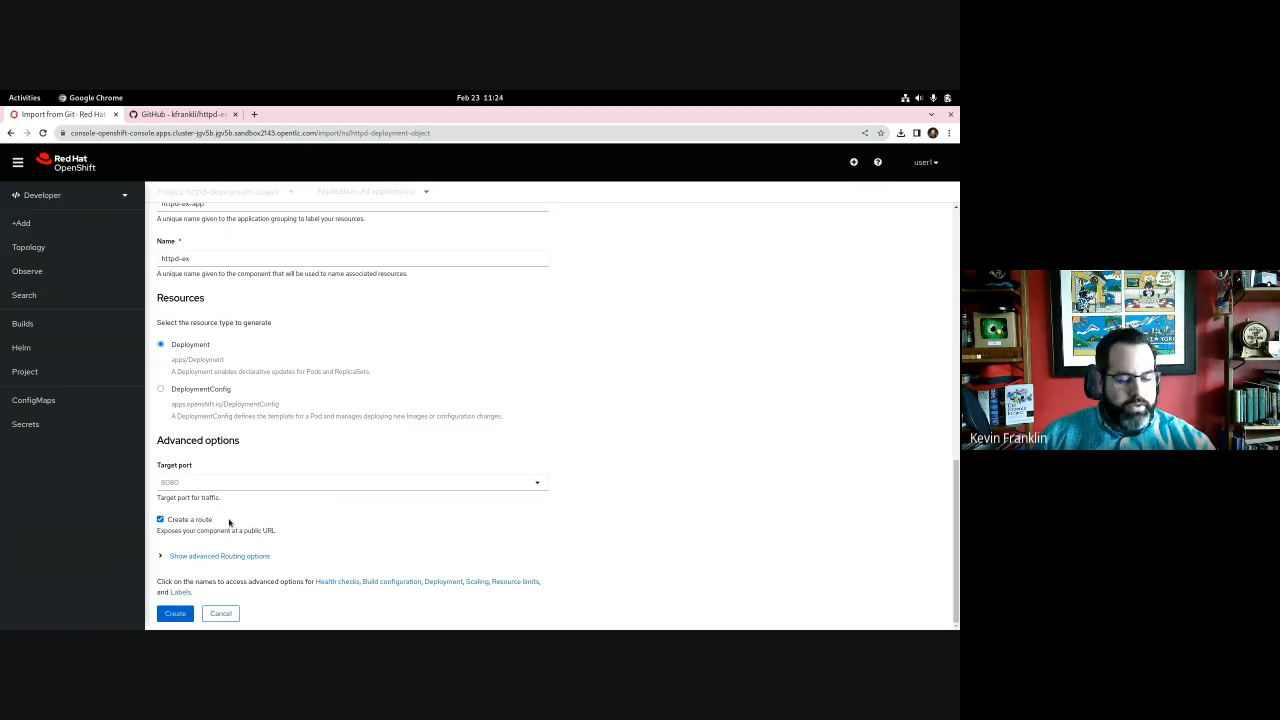
pyautogui.click(159, 521)
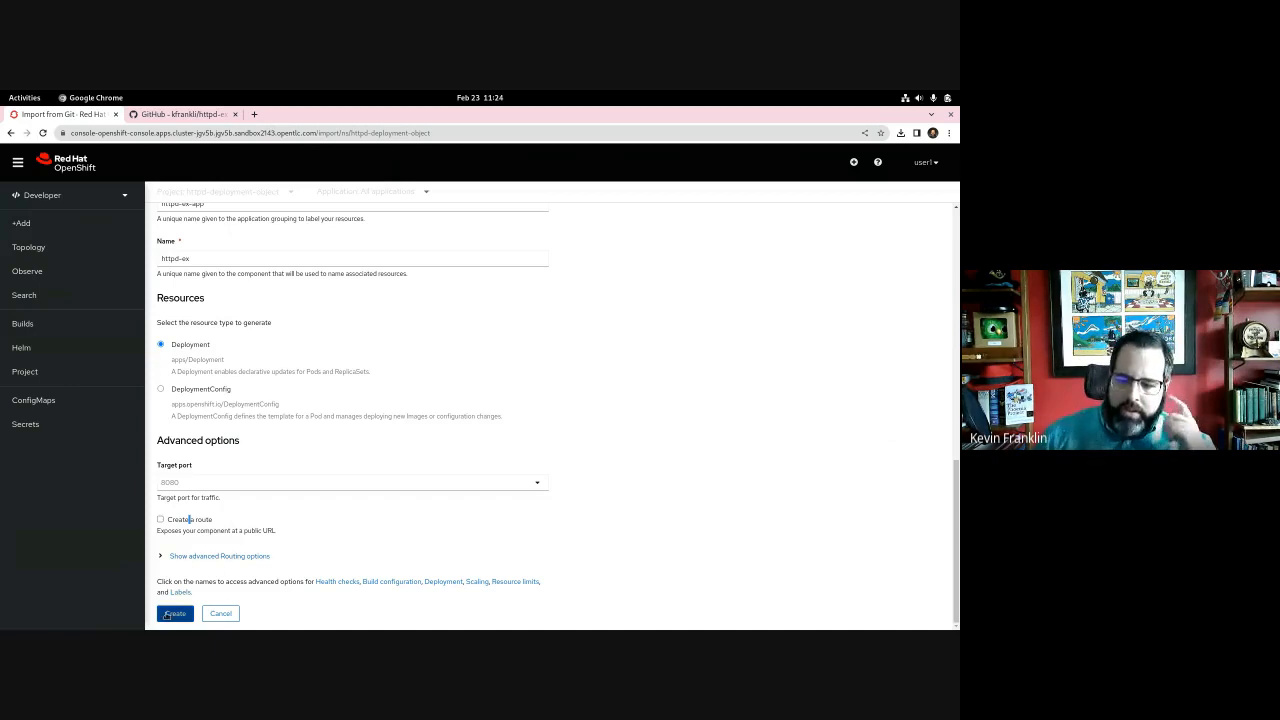
pyautogui.click(168, 620)
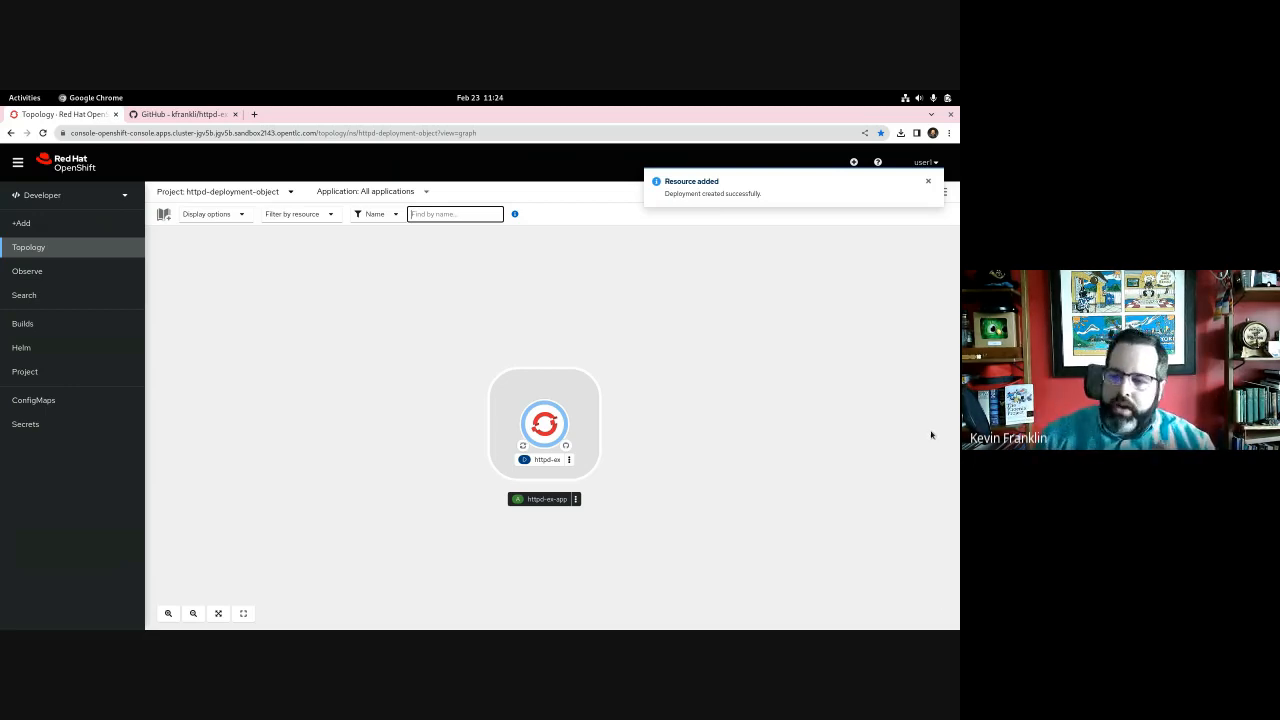
# - Examine the log of the httpd-ex deployment's first build and return to the topology view
pyautogui.click(563, 465)
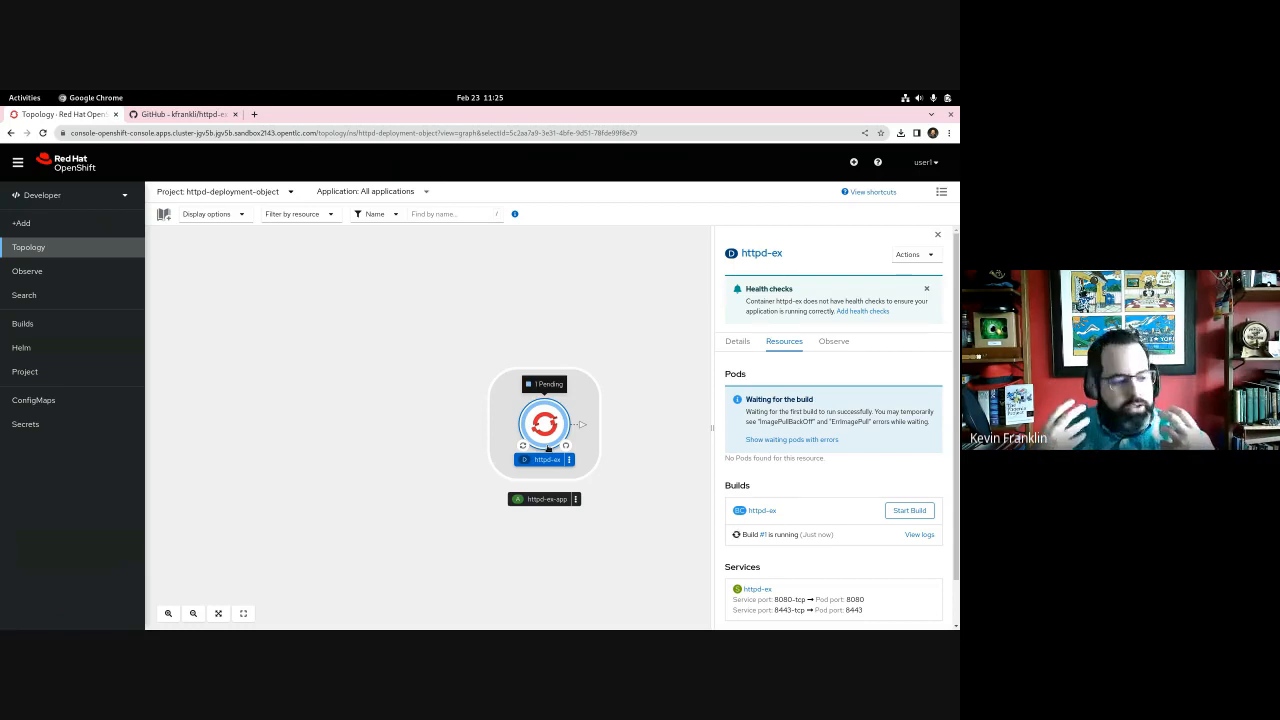
pyautogui.click(919, 534)
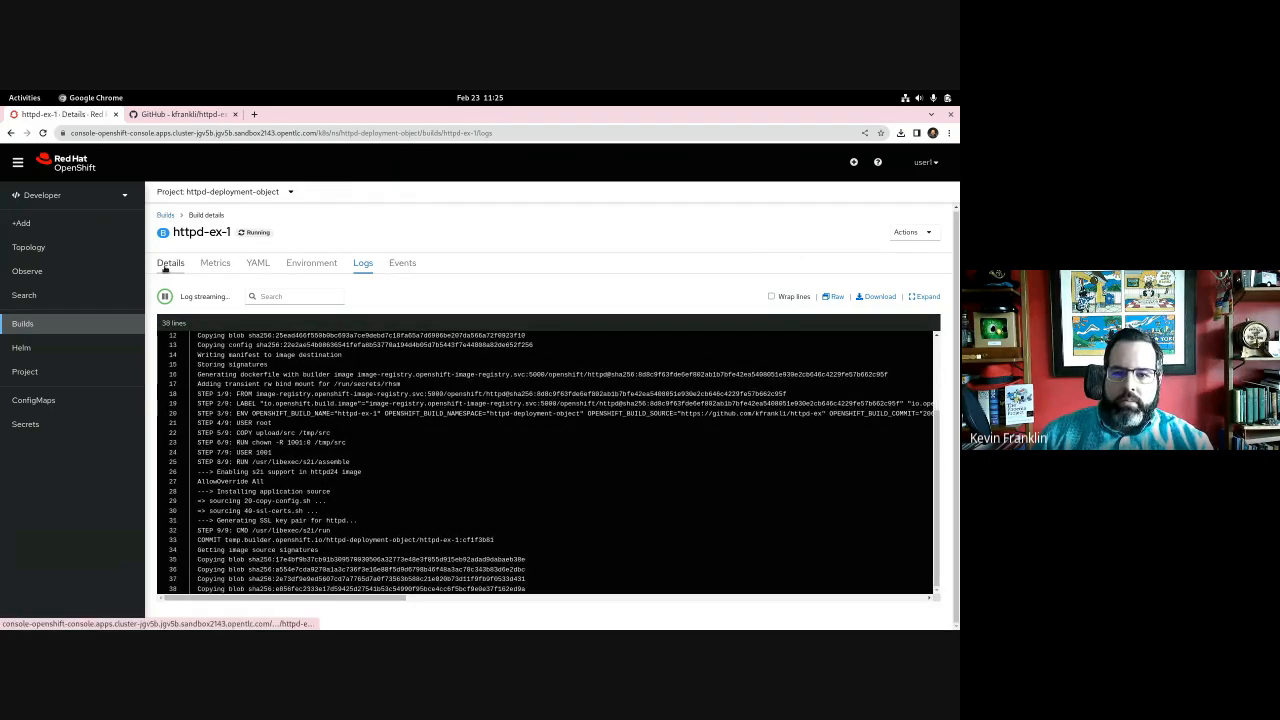
pyautogui.click(28, 247)
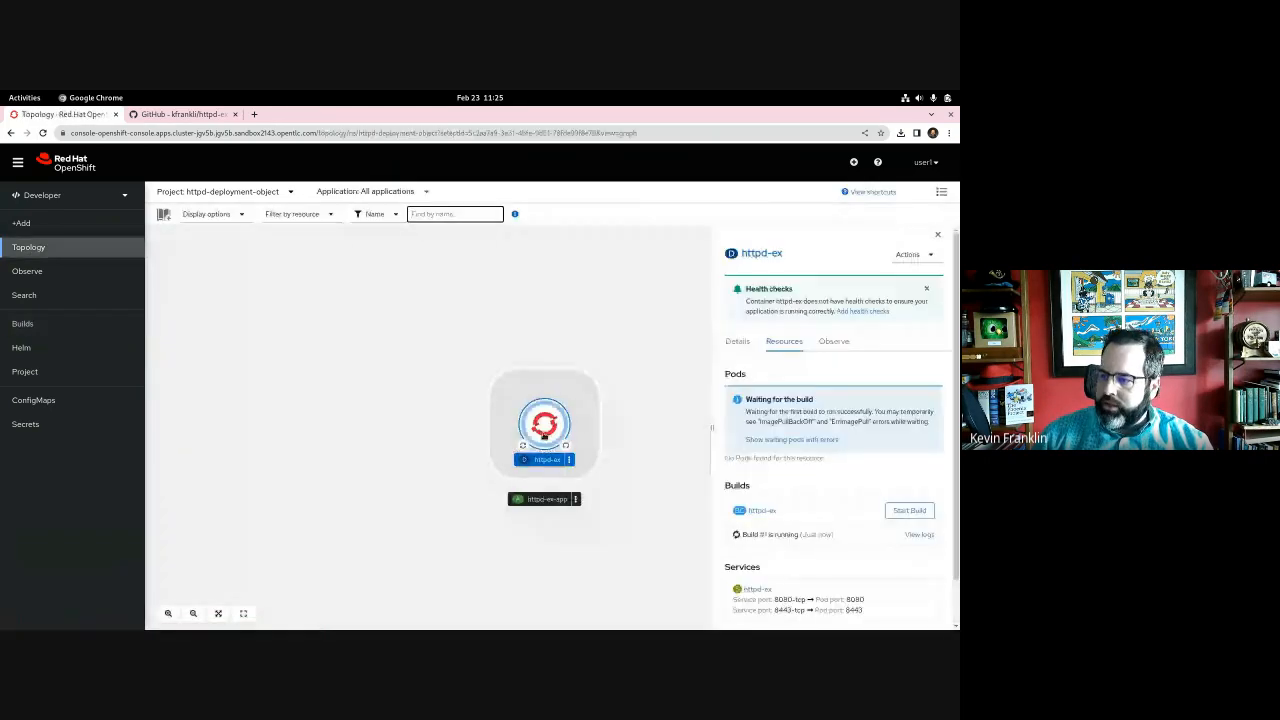
# - Show the details of the httpd-ex deployment, including its pod scaling status
pyautogui.click(545, 433)
pyautogui.click(564, 419)
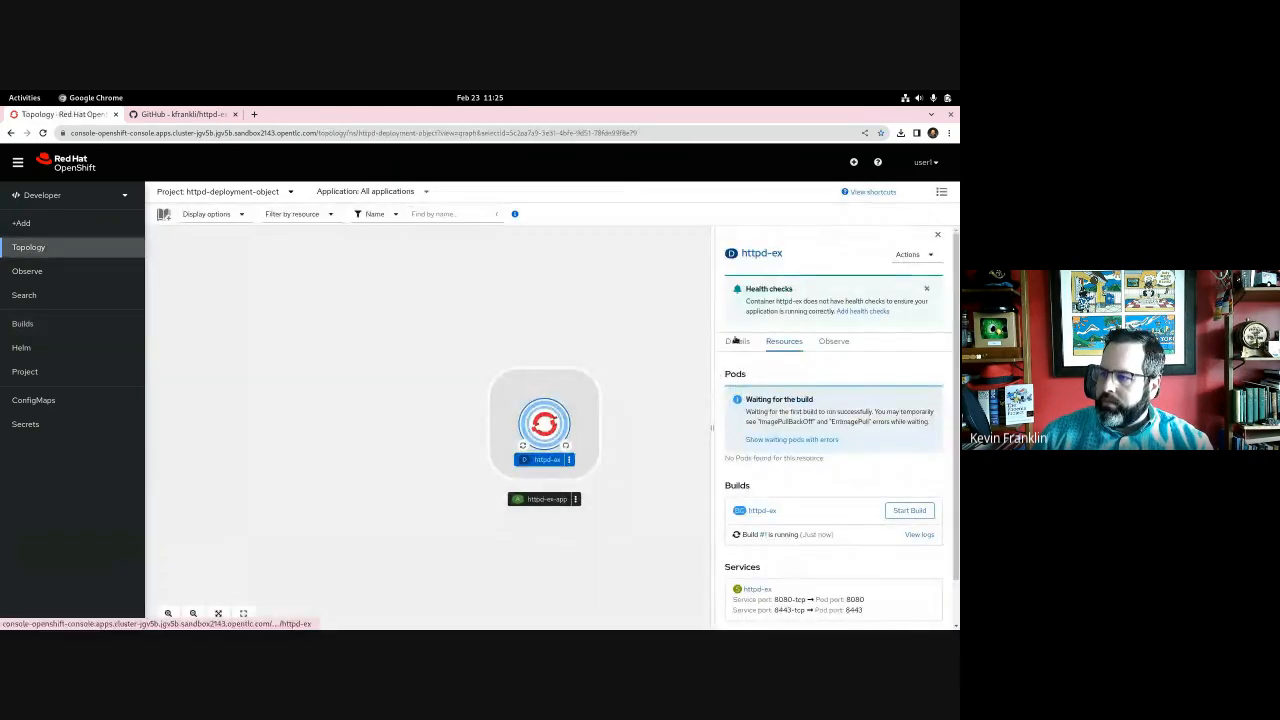
pyautogui.click(737, 341)
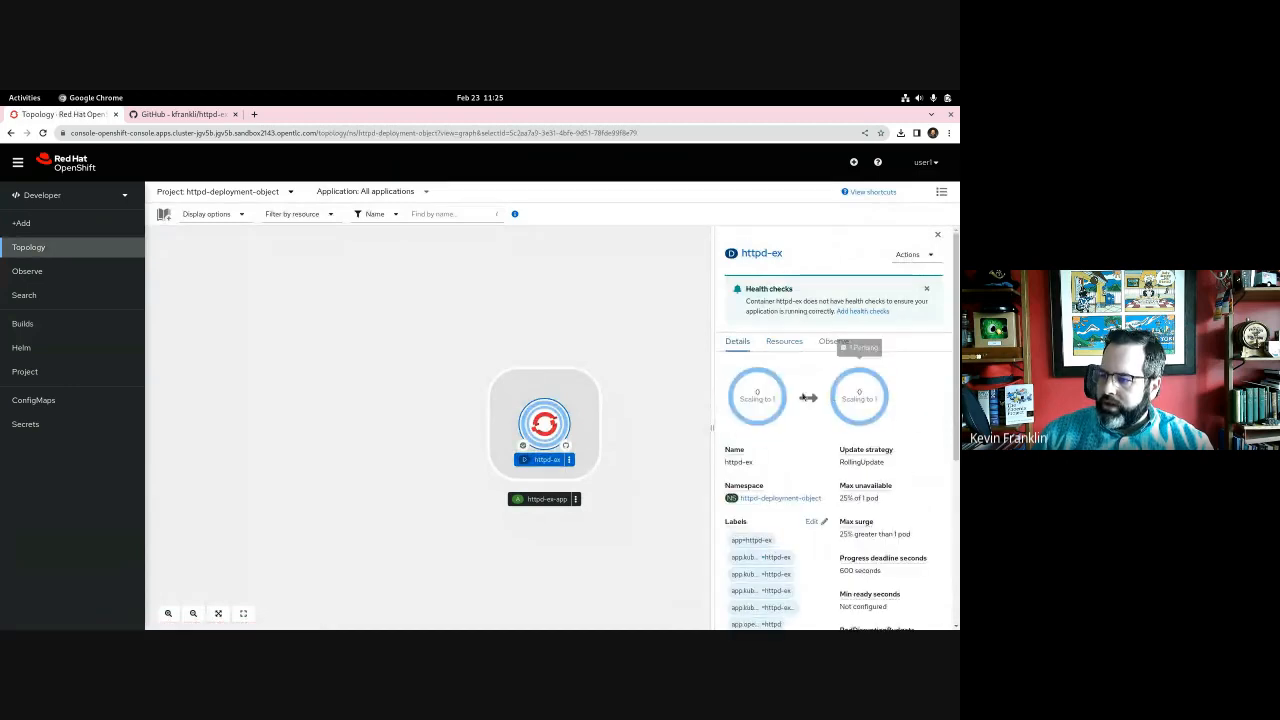
# - Review the httpd-ex deployment's details and pod status, and close its details
pyautogui.scroll(-2, 855, 396)
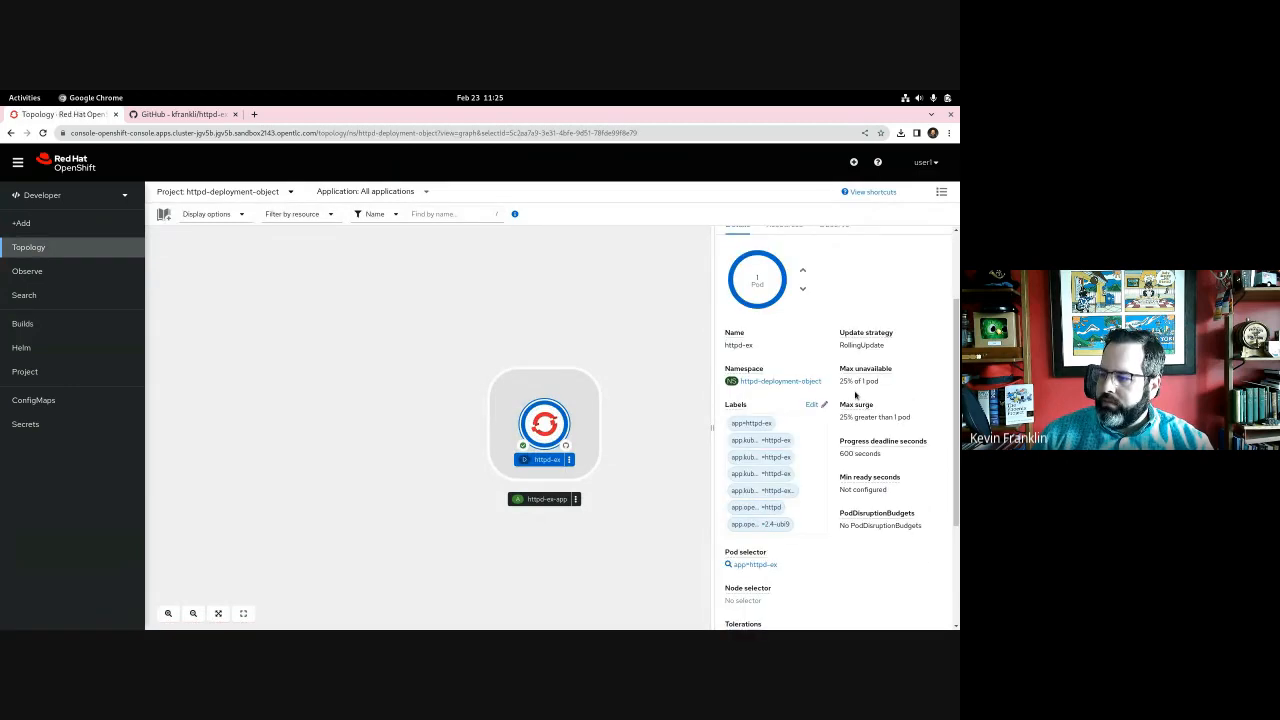
pyautogui.click(423, 324)
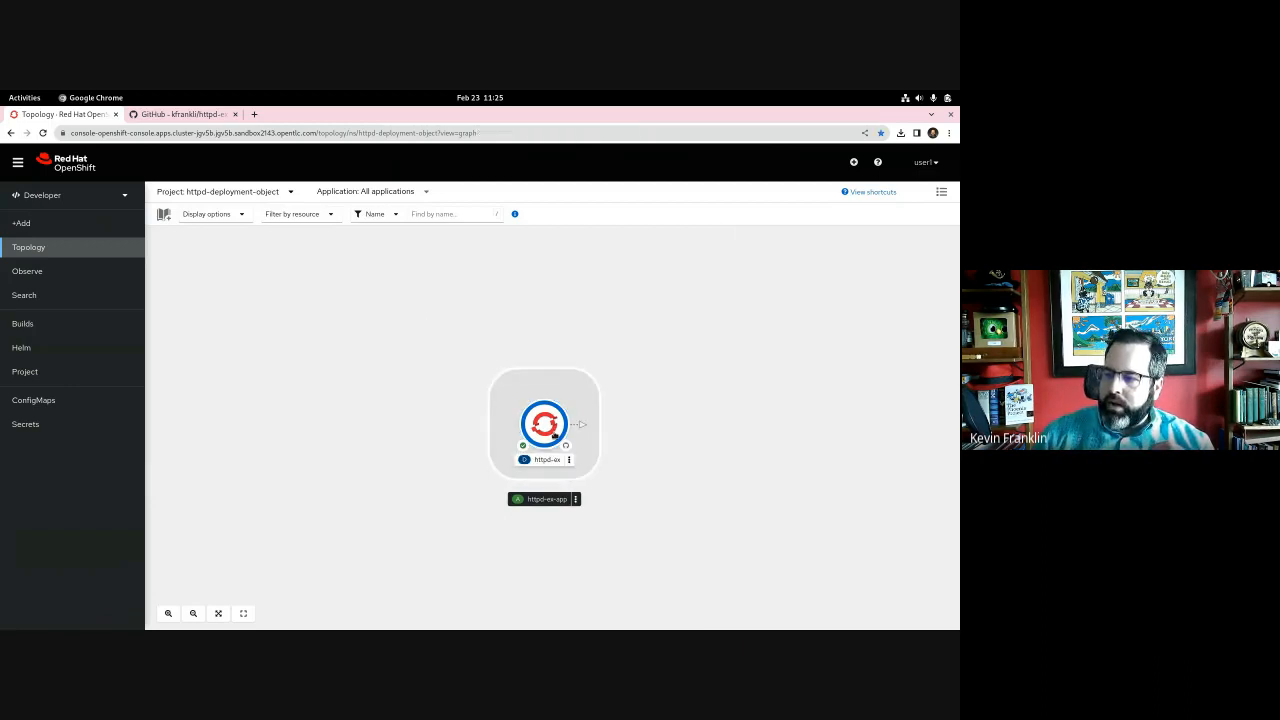
pyautogui.click(545, 425)
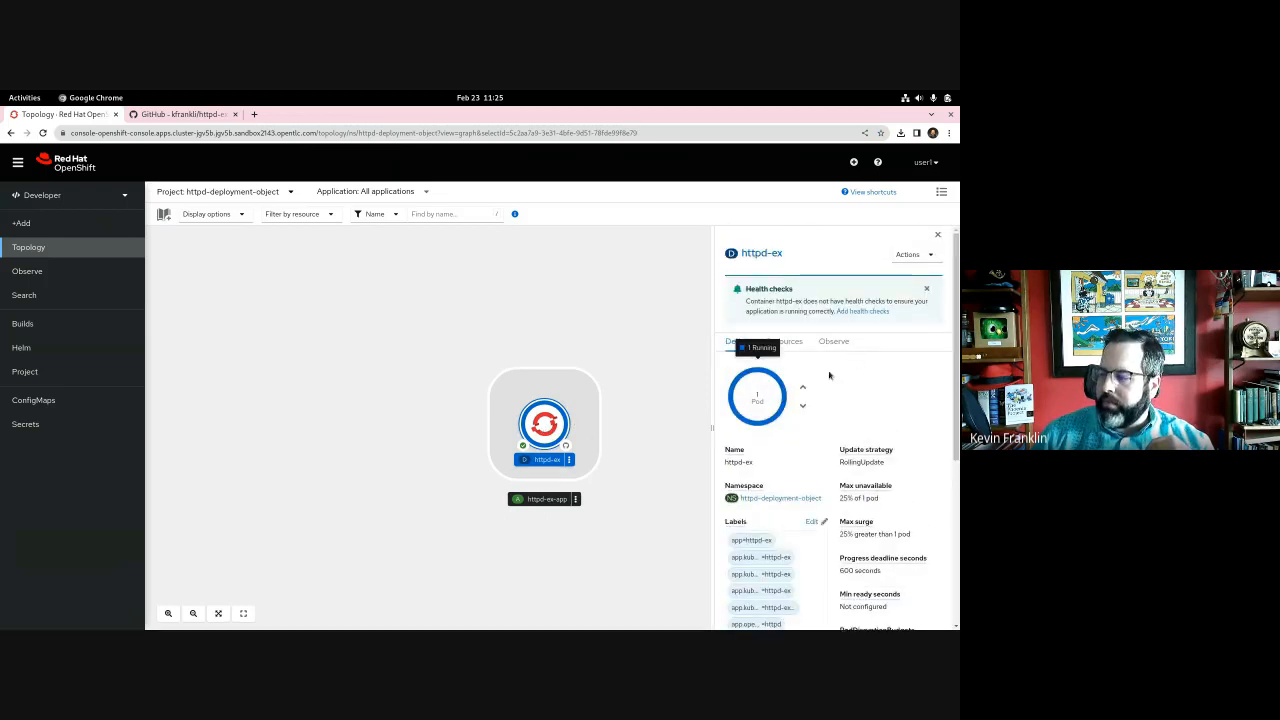
pyautogui.moveTo(759, 397)
pyautogui.click(343, 338)
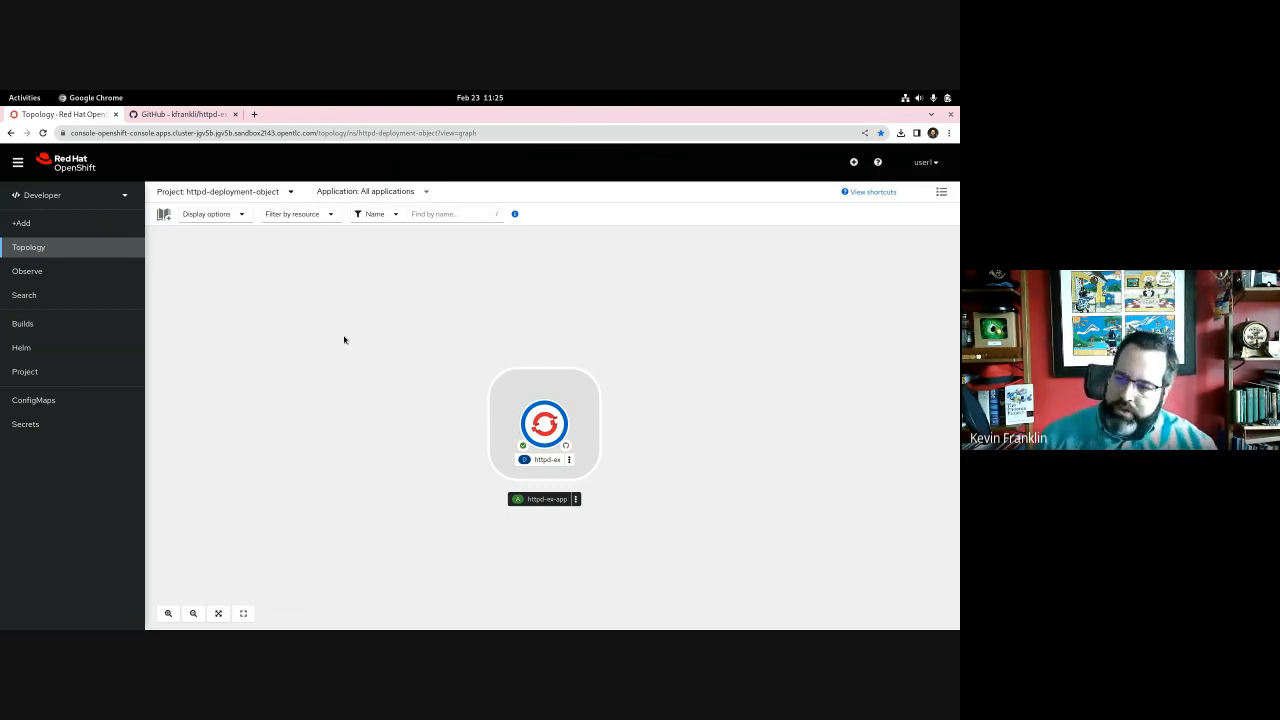
# - Switch to the terminal and list all resources in the project with "oc get all"
pyautogui.press('super')
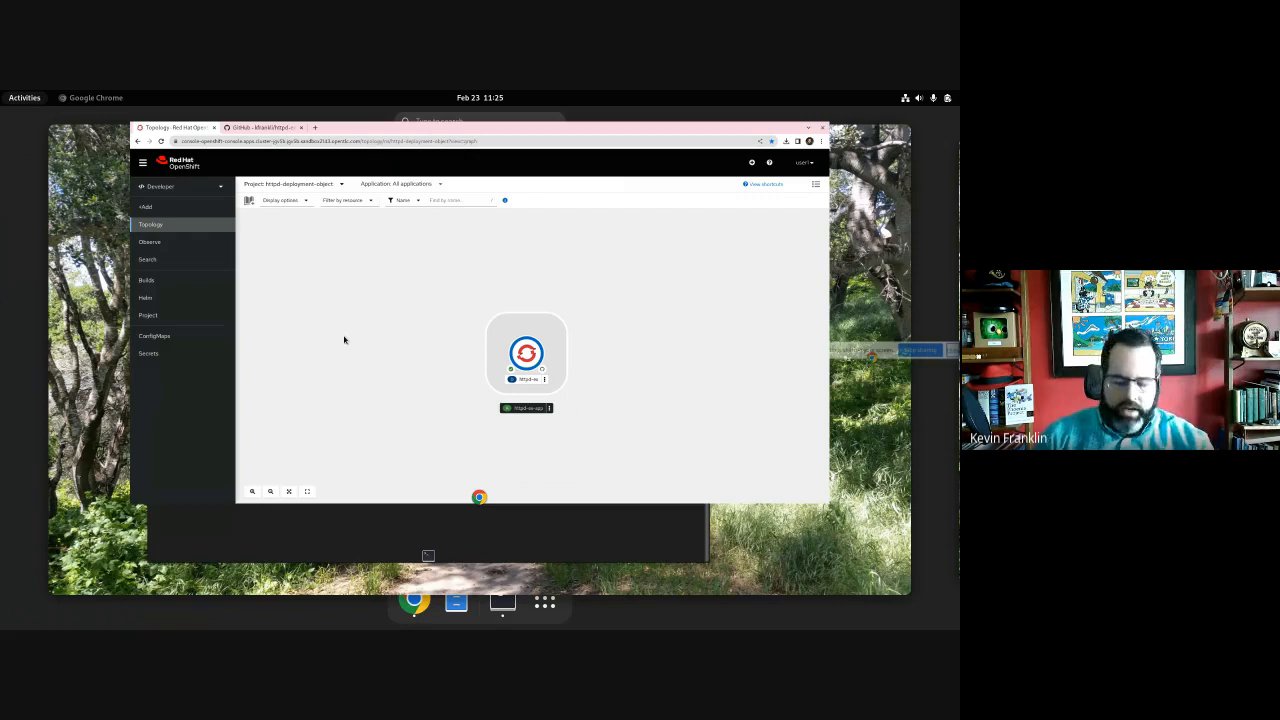
pyautogui.click(468, 326)
pyautogui.write('oc ')
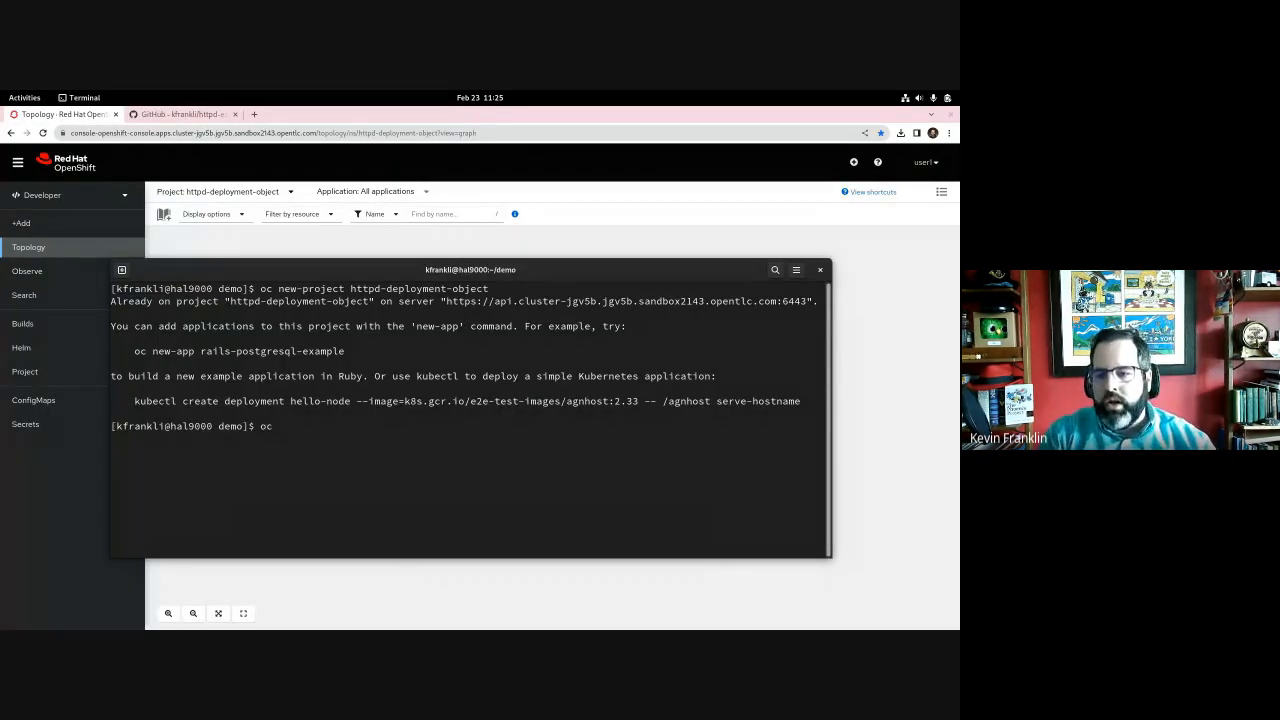
pyautogui.write('get all')
pyautogui.press('Return')
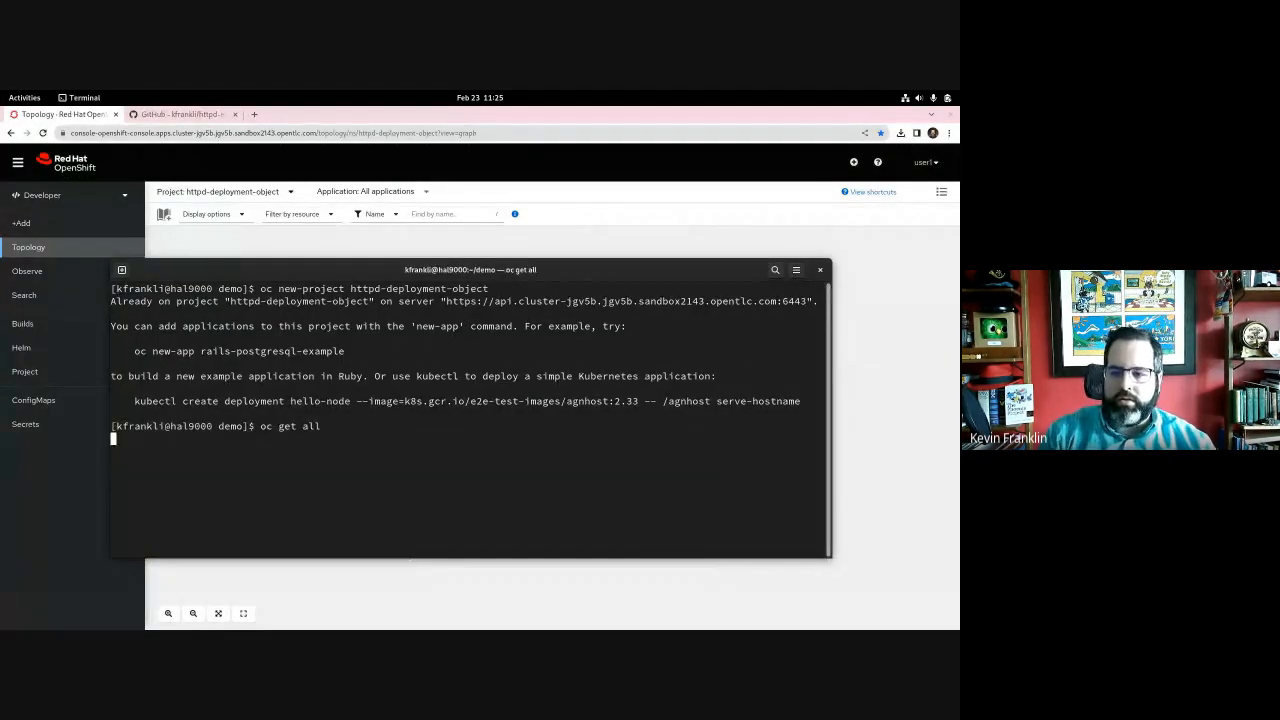
# - Examine the pods, service, deployment and replica sets in the resource listing
pyautogui.scroll(2, 316, 410)
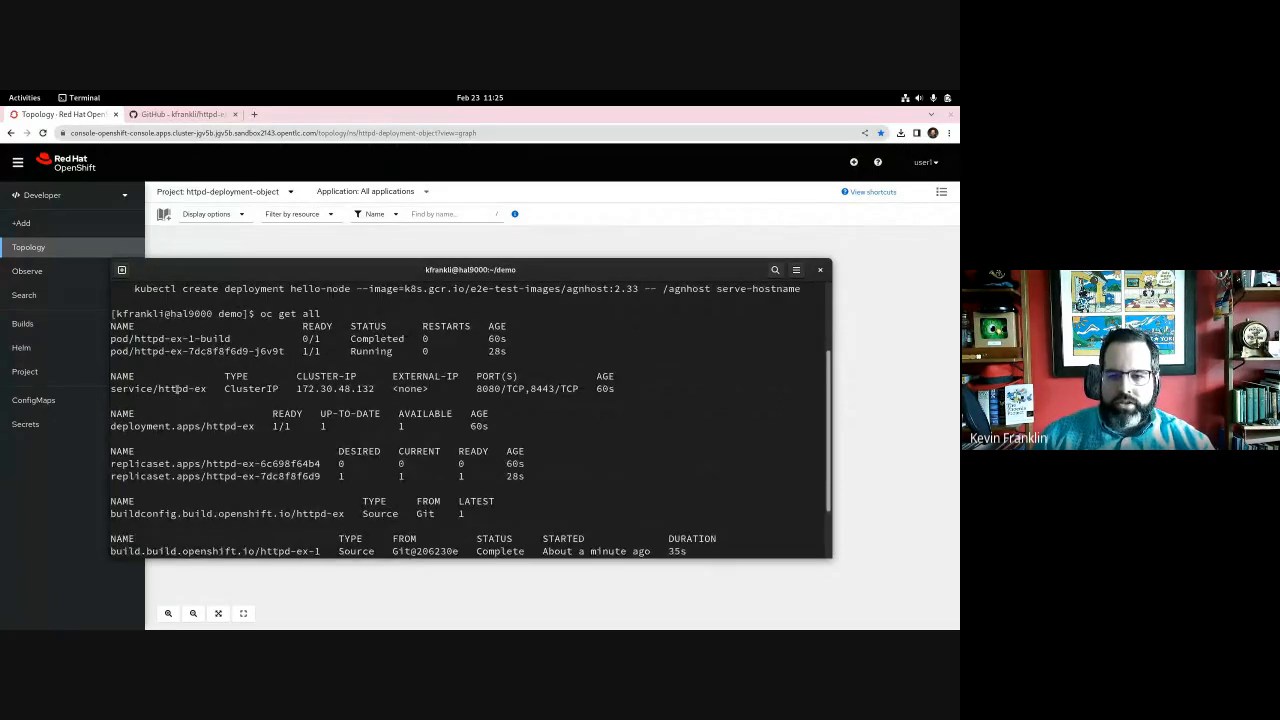
pyautogui.scroll(-2, 198, 476)
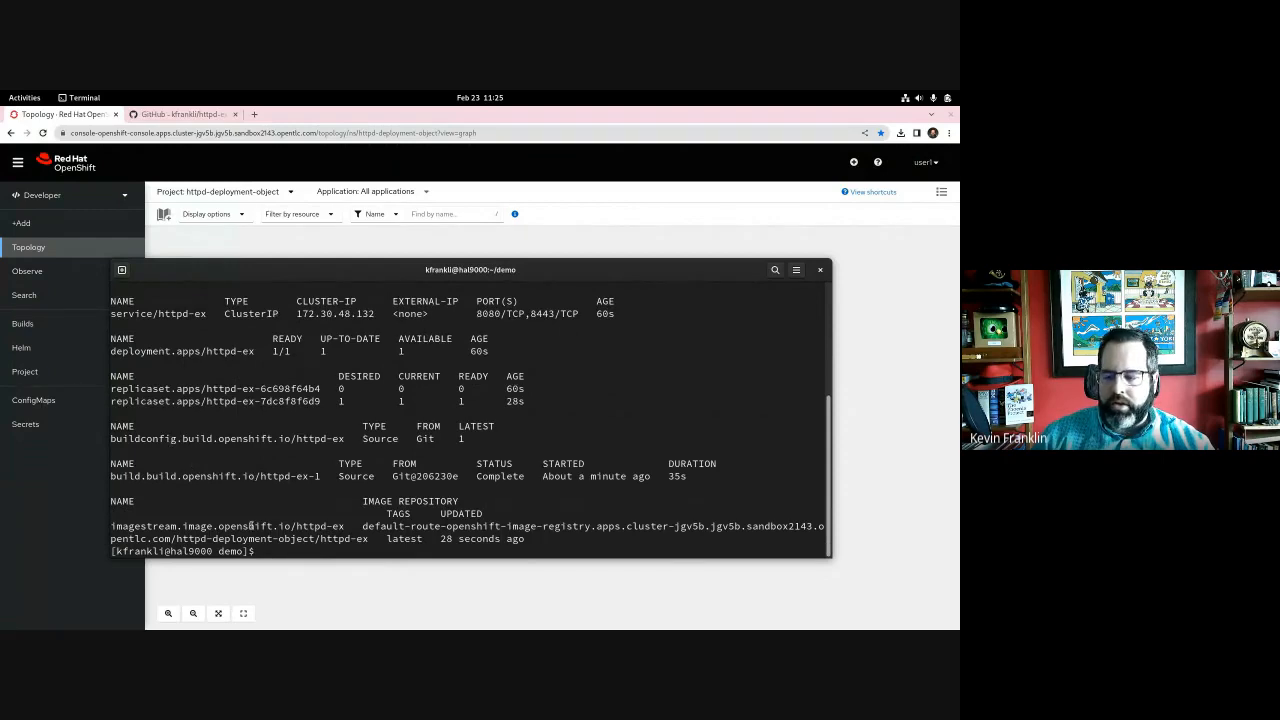
pyautogui.scroll(4, 384, 457)
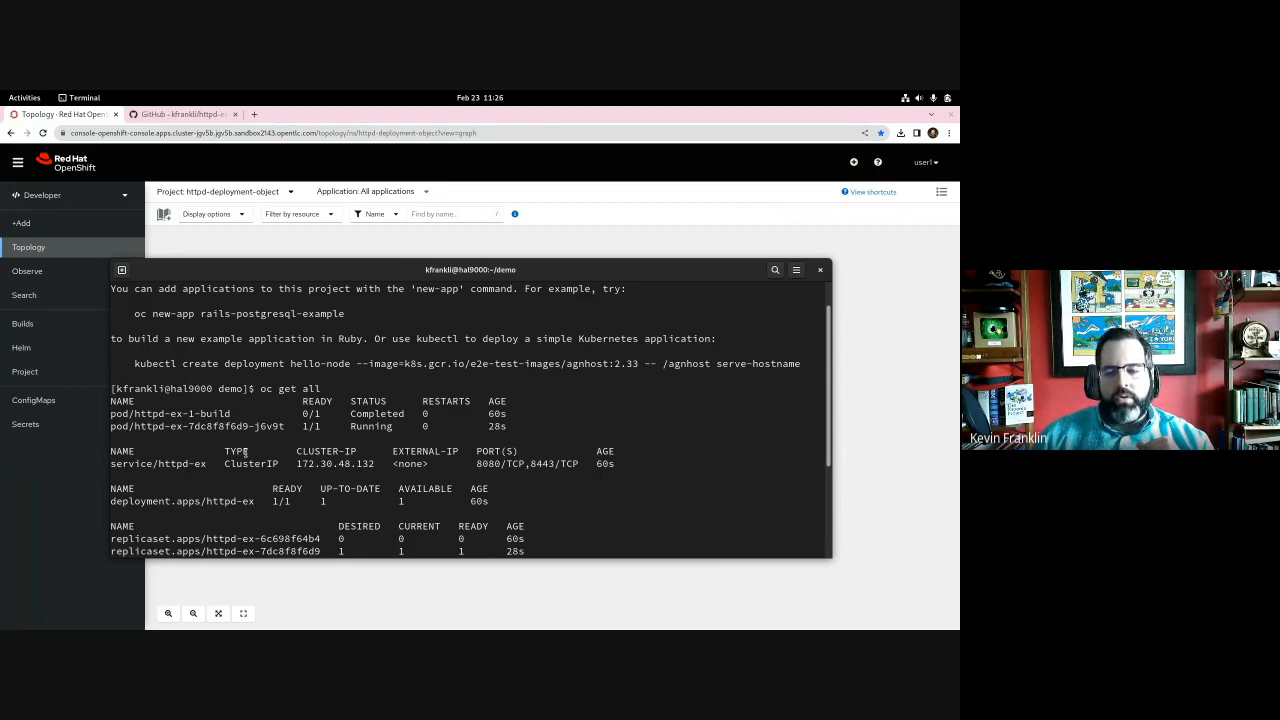
pyautogui.scroll(-2, 222, 505)
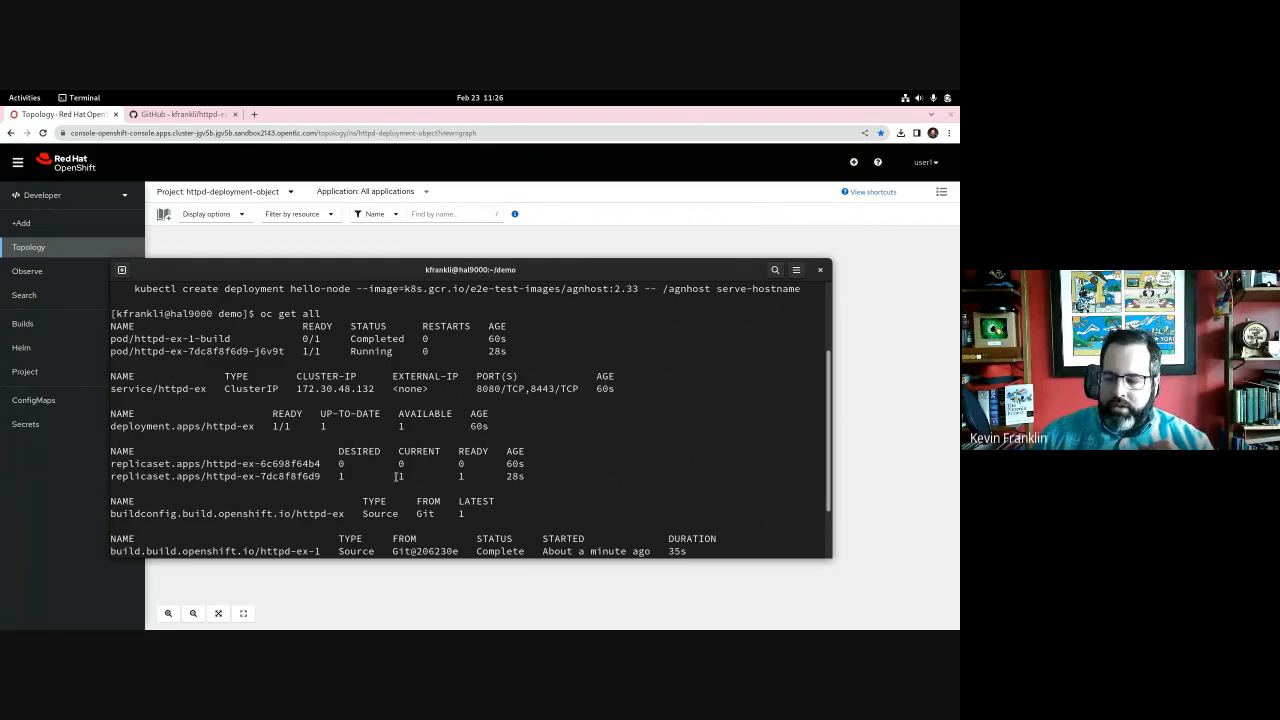
pyautogui.moveTo(397, 477); pyautogui.dragTo(414, 477)
pyautogui.click(452, 480)
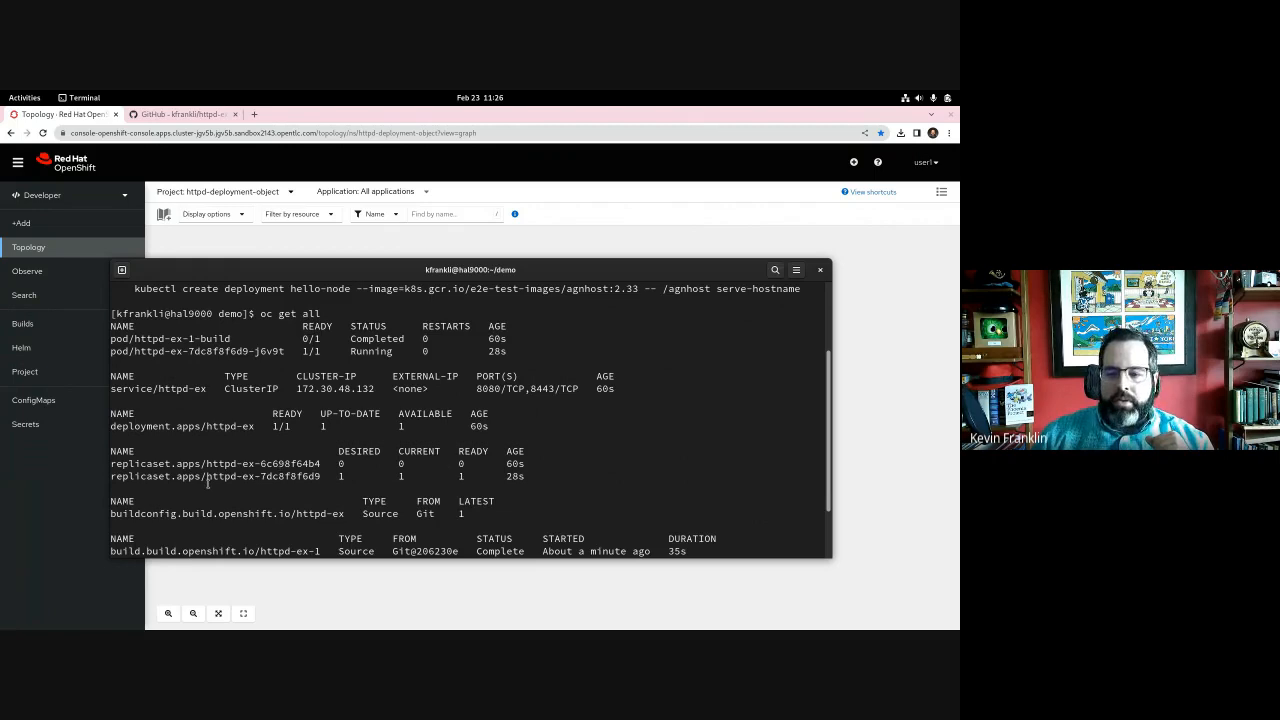
pyautogui.moveTo(268, 426); pyautogui.dragTo(108, 426)
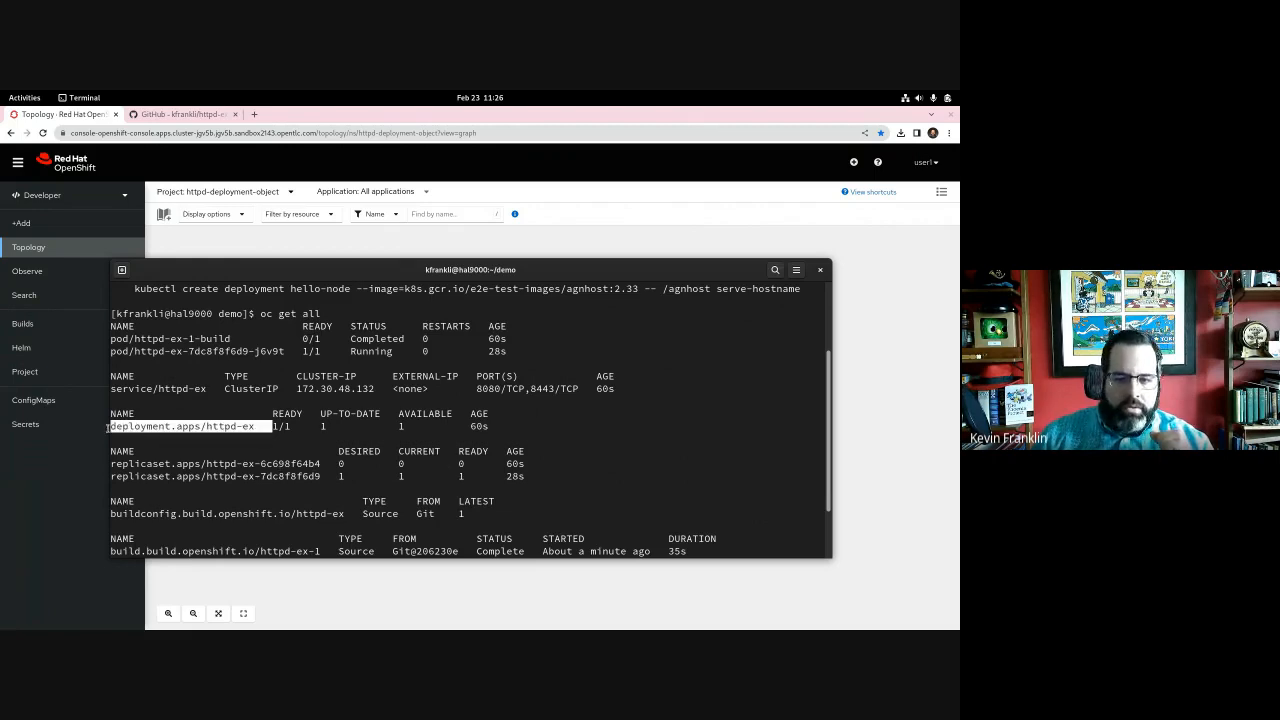
pyautogui.click(243, 482)
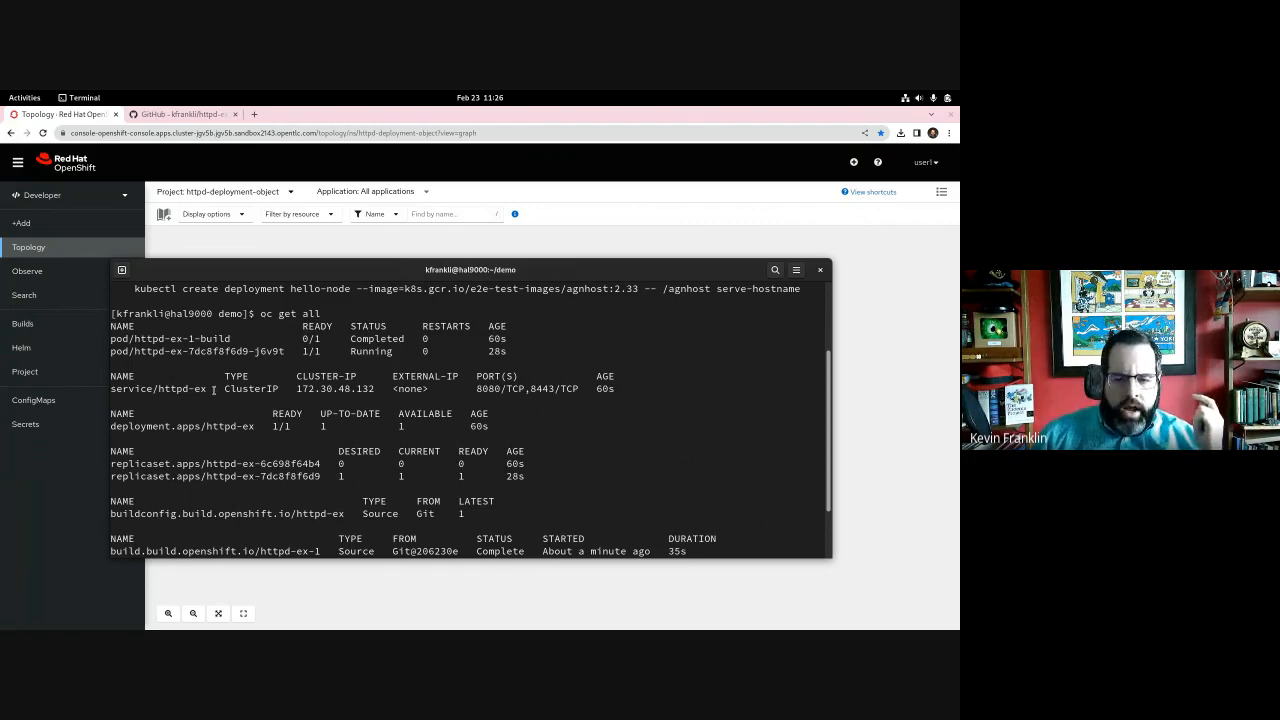
# - Examine the httpd-ex build config, build and service entries in the listing, and return to the command prompt
pyautogui.scroll(-1, 299, 511)
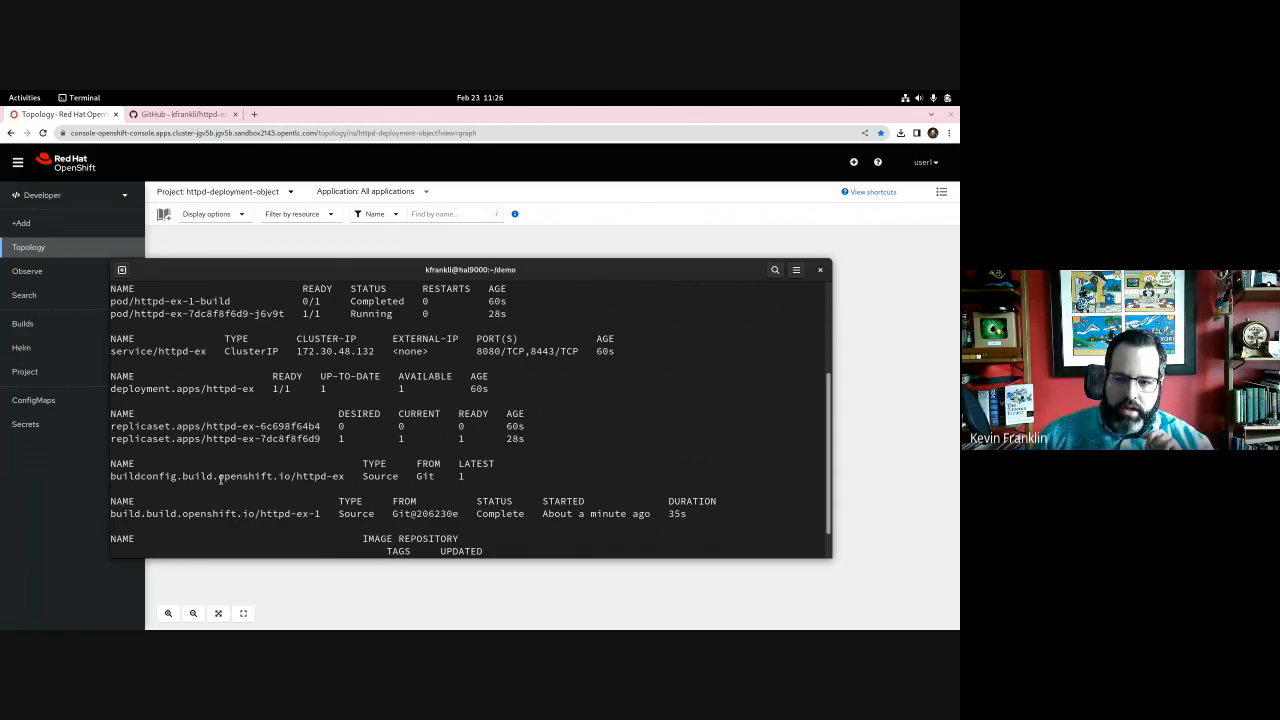
pyautogui.tripleClick(171, 486)
pyautogui.doubleClick(156, 476)
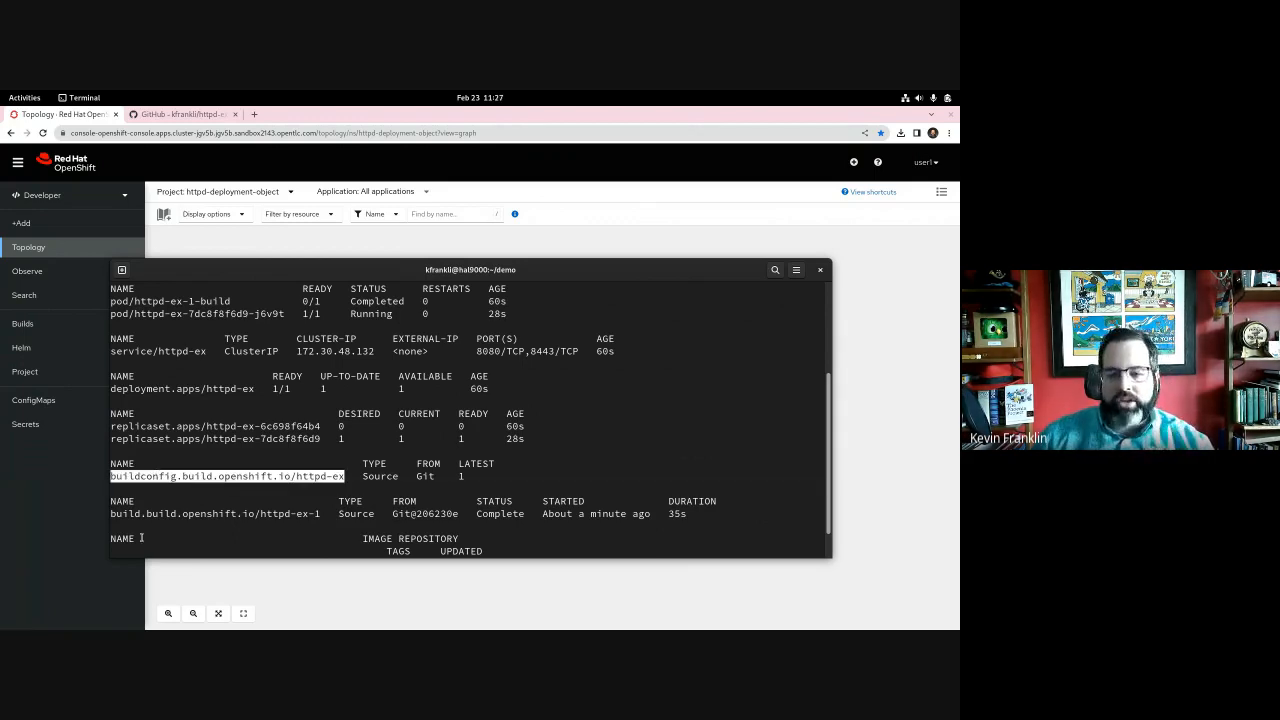
pyautogui.doubleClick(200, 513)
pyautogui.scroll(1, 212, 494)
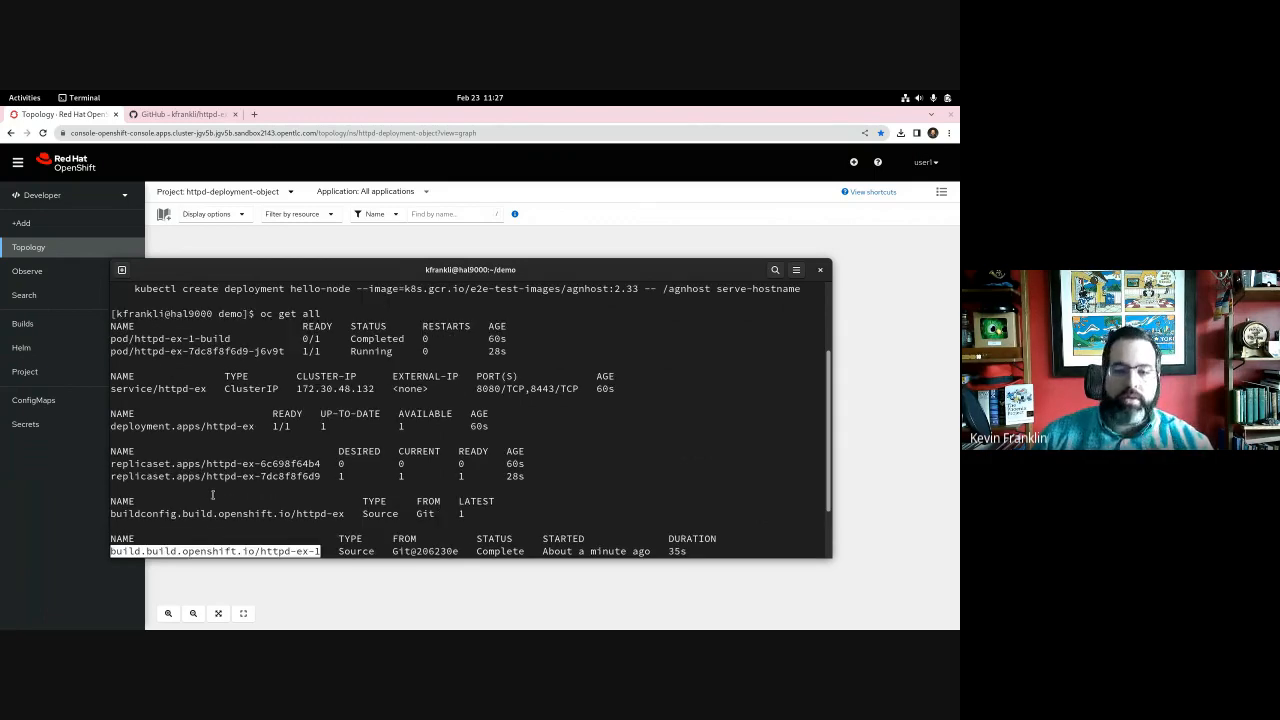
pyautogui.scroll(1, 212, 494)
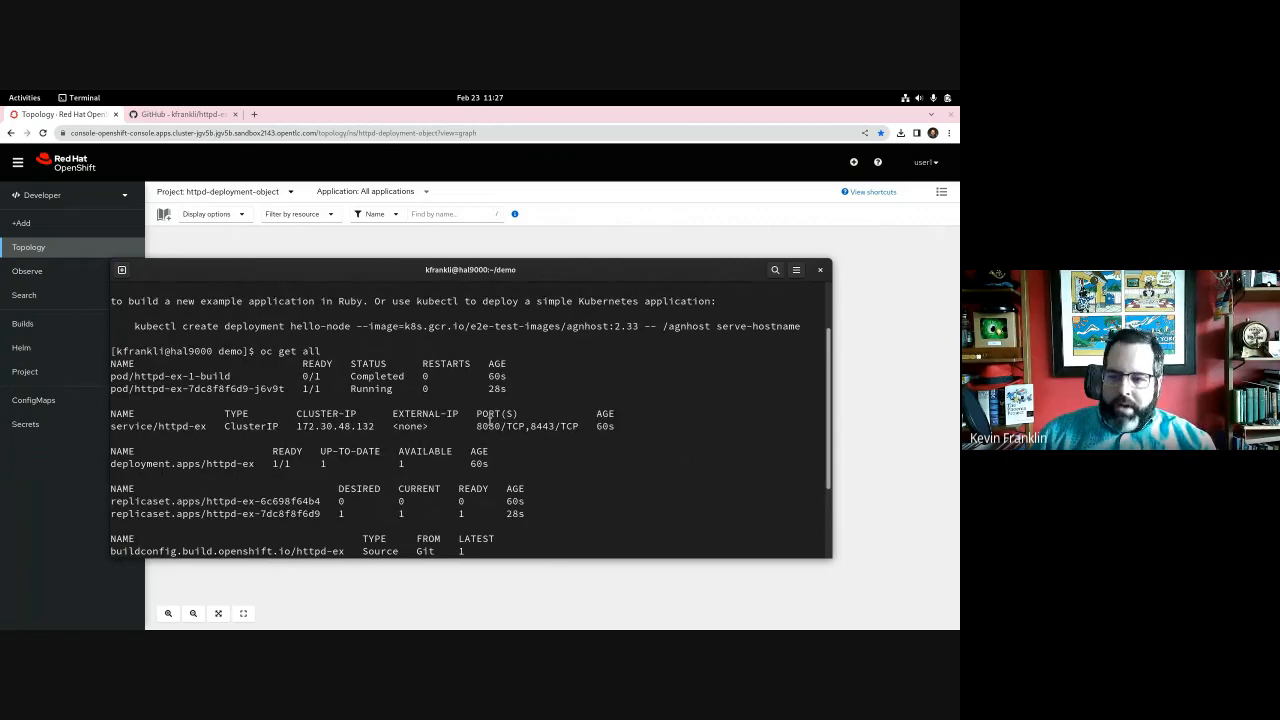
pyautogui.doubleClick(153, 425)
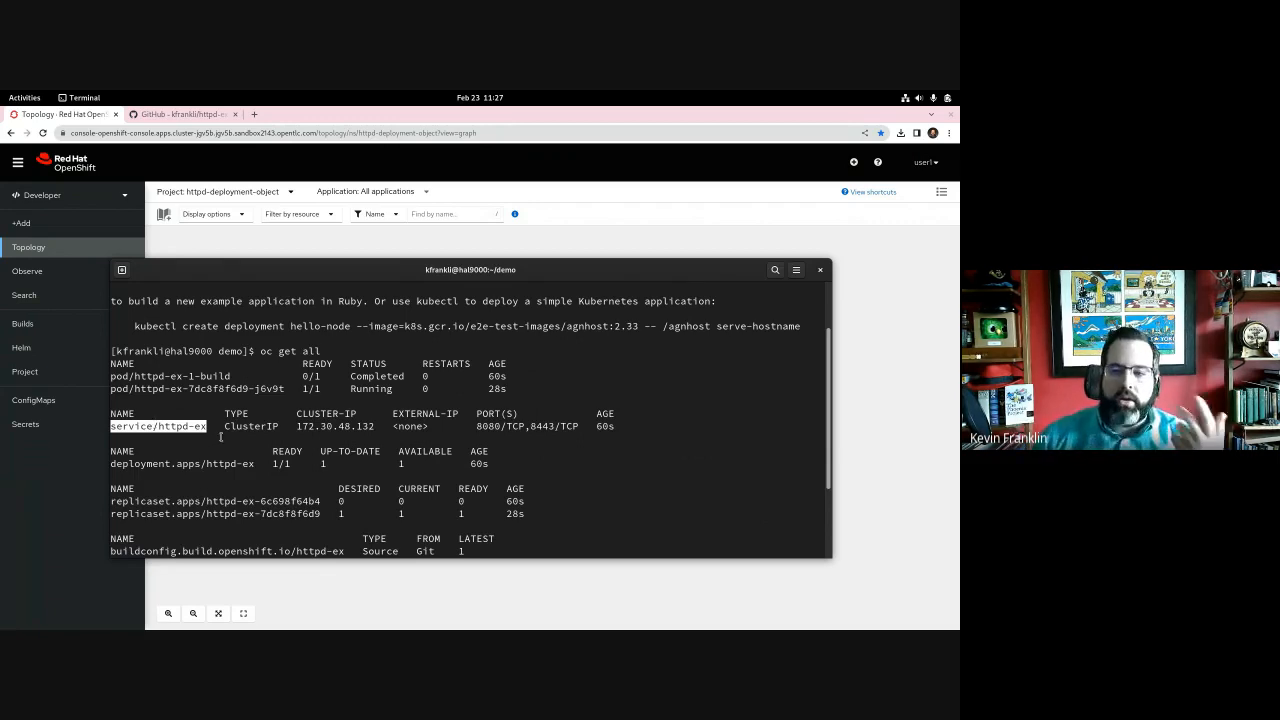
pyautogui.click(295, 446)
pyautogui.scroll(-3, 349, 419)
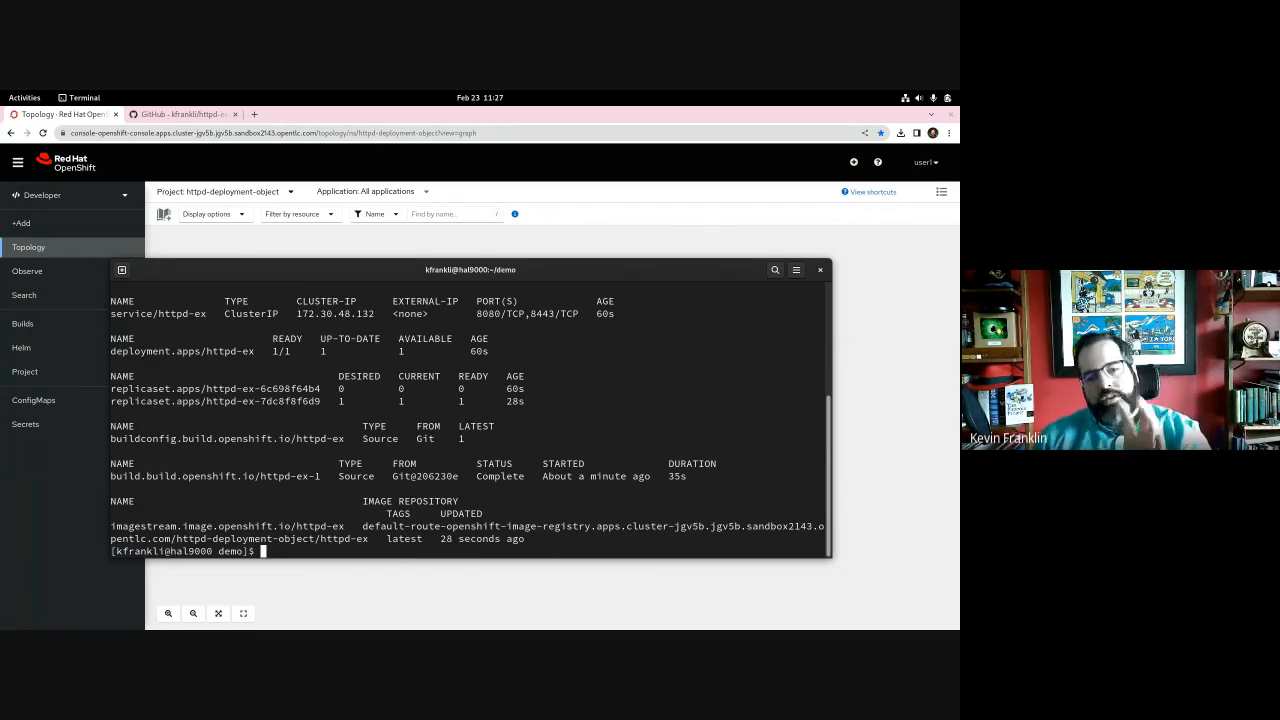
# - Create a route for the httpd-ex service by running "oc expose service/httpd-ex"
pyautogui.hotkey('alt', 'Tab')
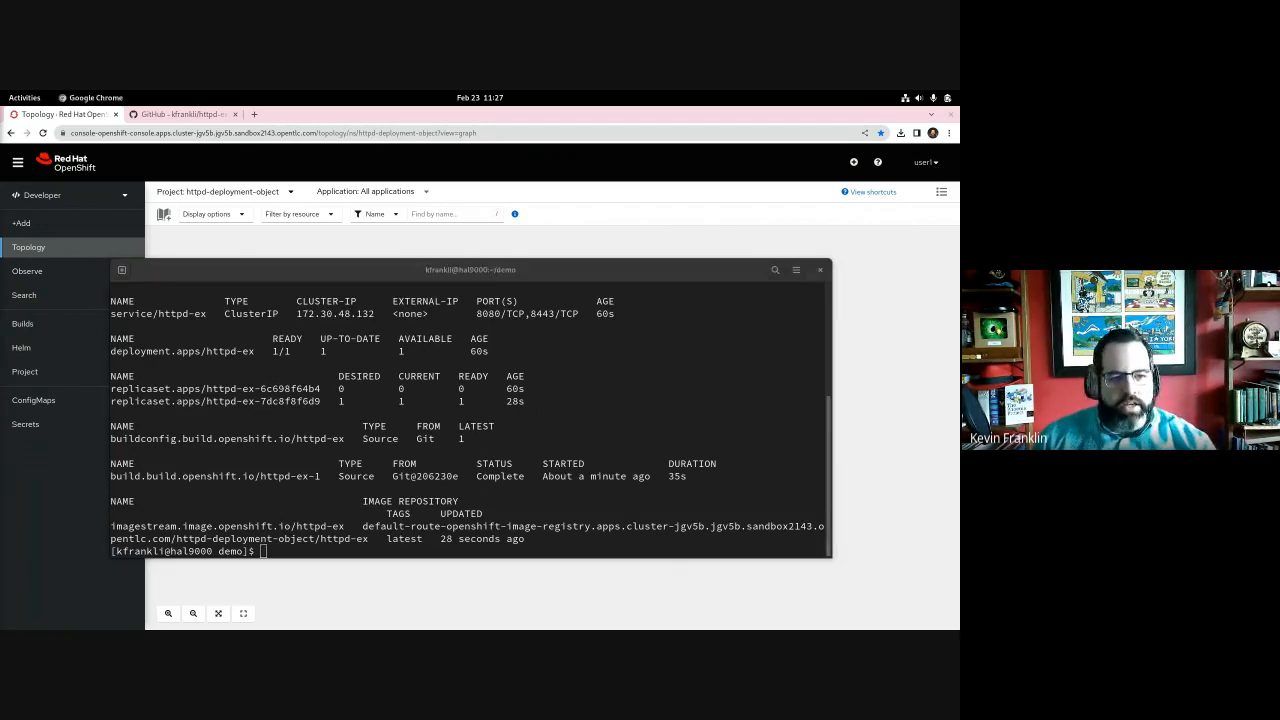
pyautogui.rightClick(335, 440)
pyautogui.click(360, 478)
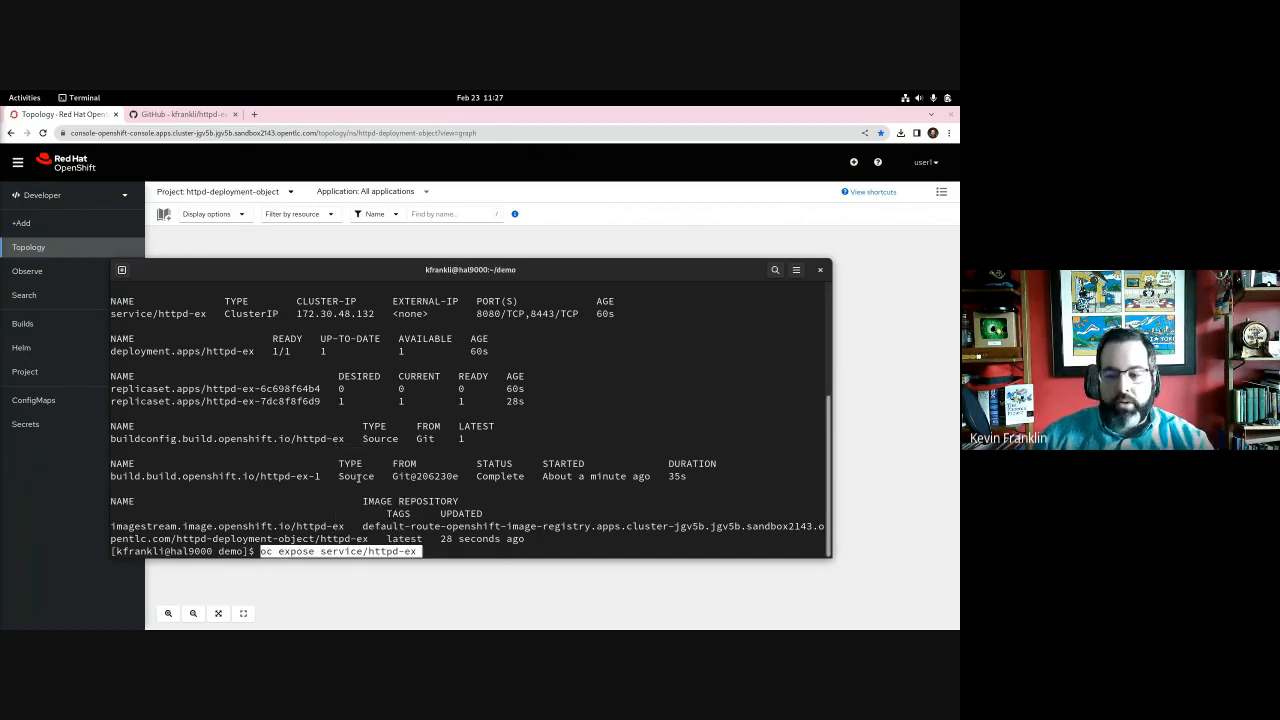
pyautogui.press('Return')
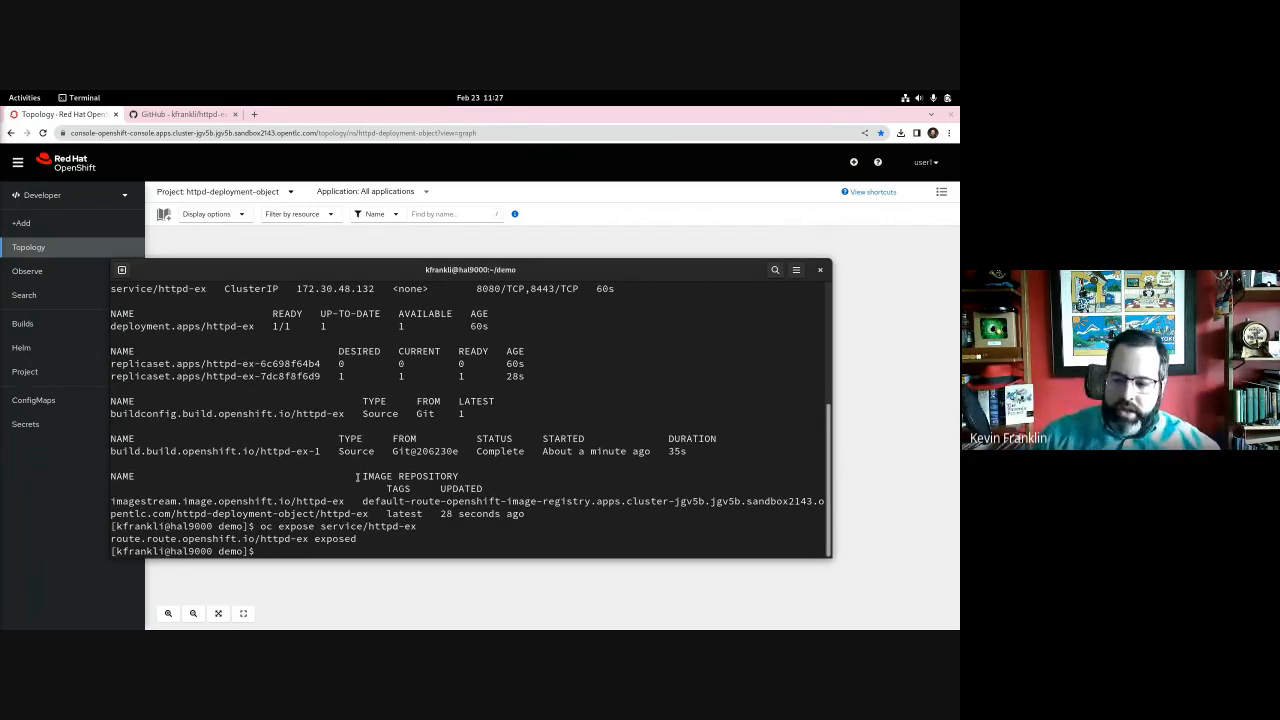
pyautogui.doubleClick(322, 527)
pyautogui.moveTo(111, 539); pyautogui.dragTo(341, 539)
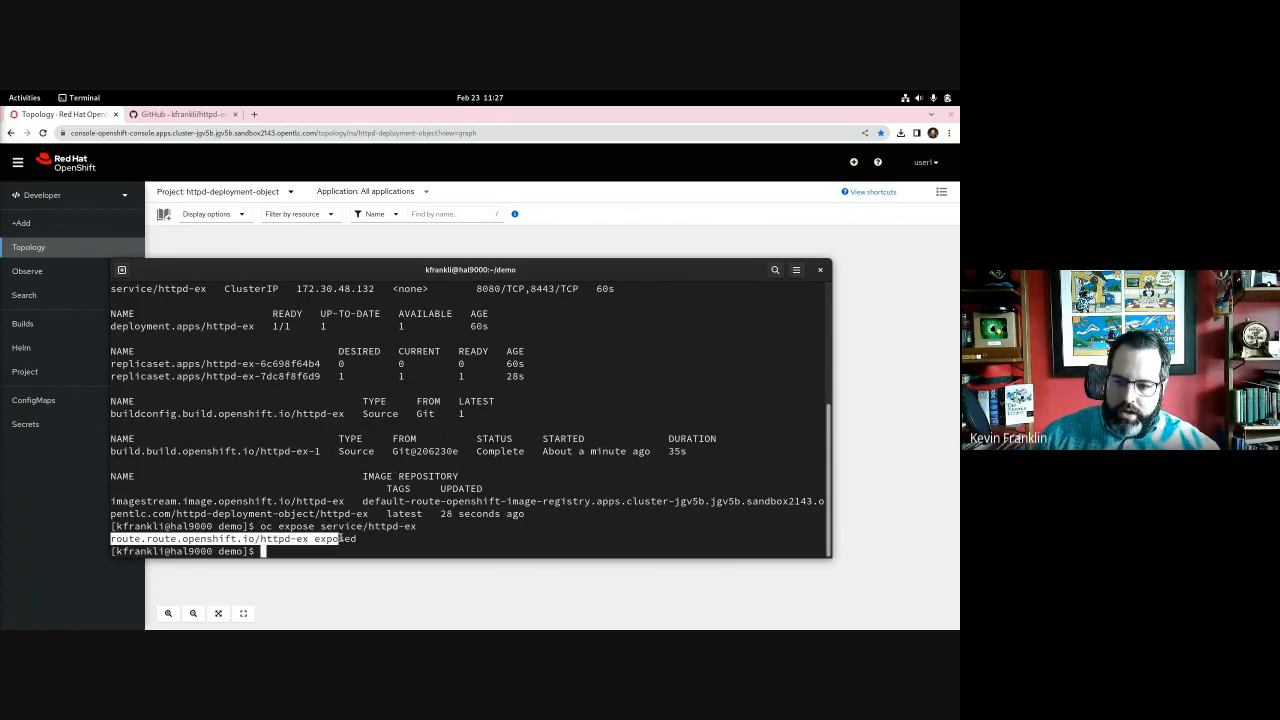
pyautogui.click(345, 539)
# - List the project's resources again with "oc get all" and its routes with "oc get route"
pyautogui.write('oc get all')
pyautogui.press('Return')
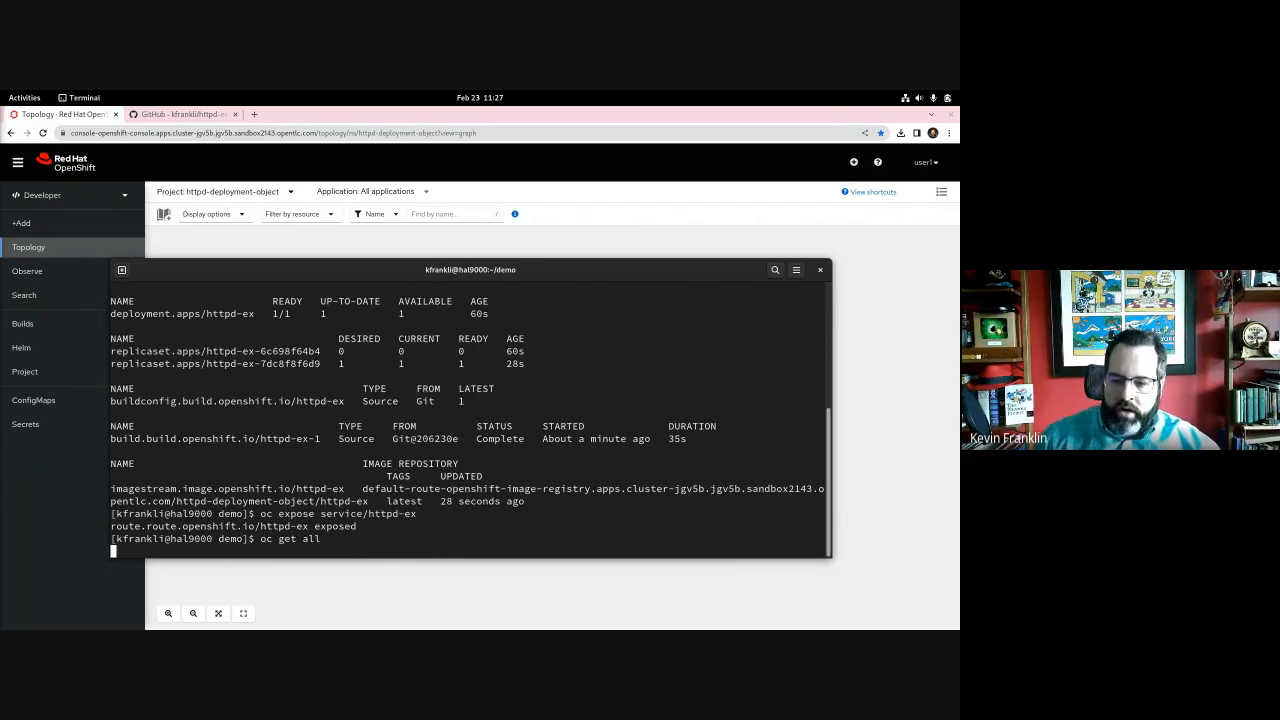
pyautogui.tripleClick(114, 525)
pyautogui.click(111, 543)
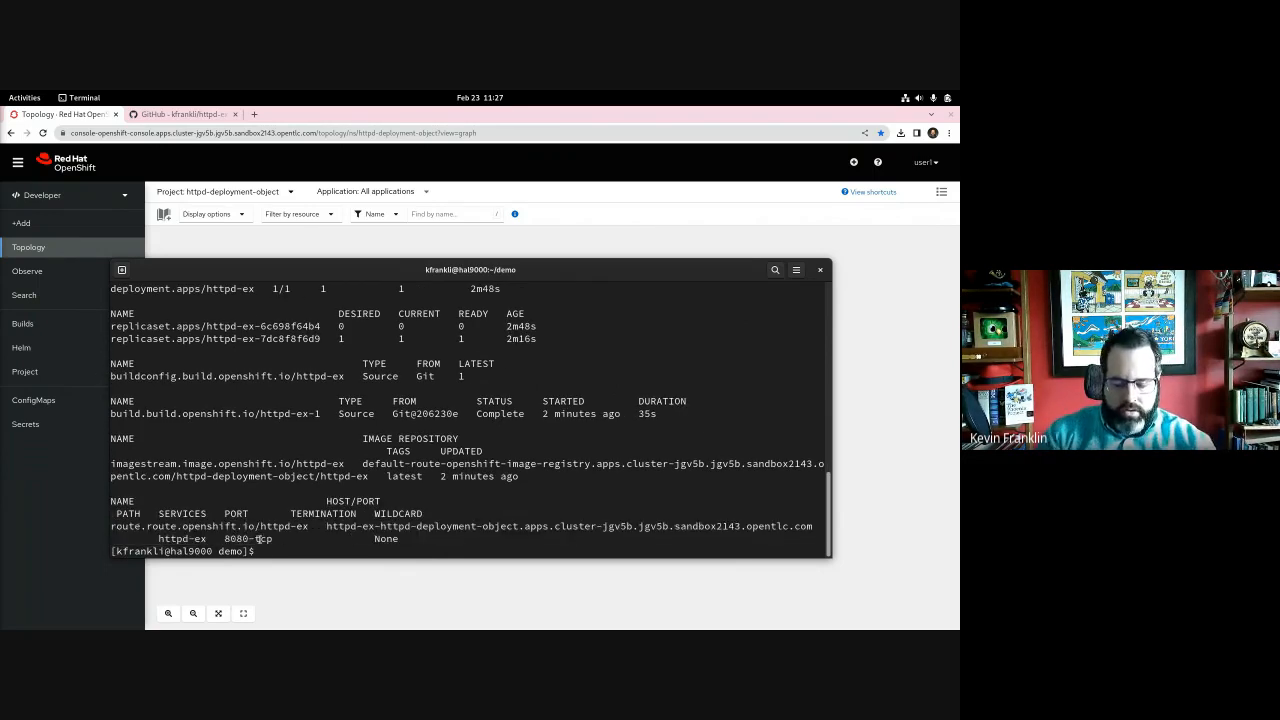
pyautogui.write('oc get route')
pyautogui.press('Return')
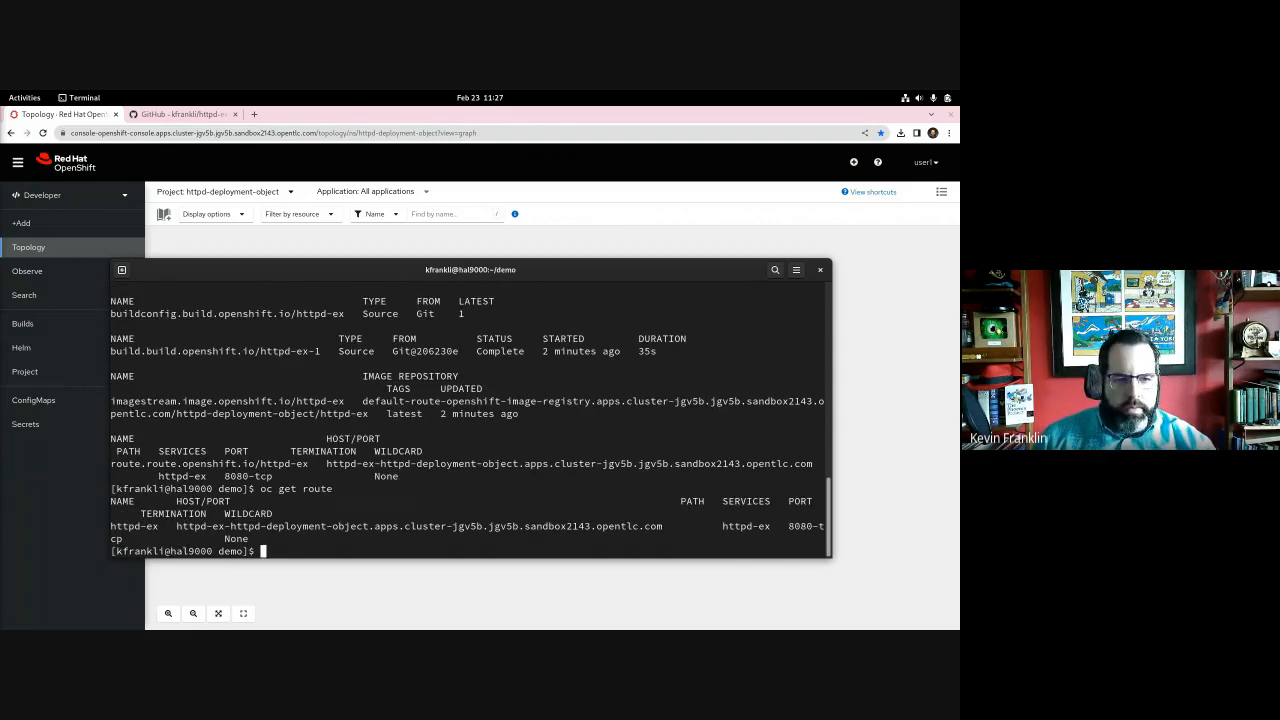
# - Print only the route's host name by running oc get route/httpd-ex -o go-template='{{.spec.host}}{{"\n"}}'
pyautogui.hotkey('alt', 'Tab')
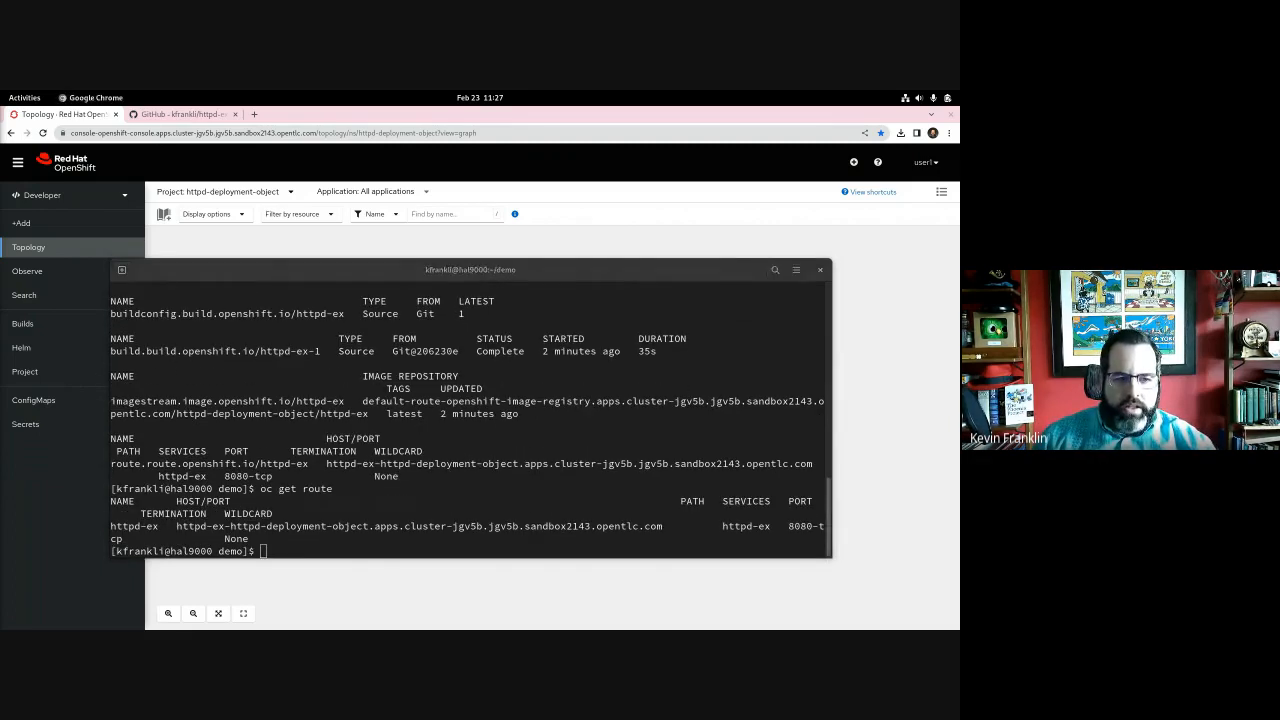
pyautogui.hotkey('alt', 'Tab')
pyautogui.rightClick(414, 443)
pyautogui.click(440, 482)
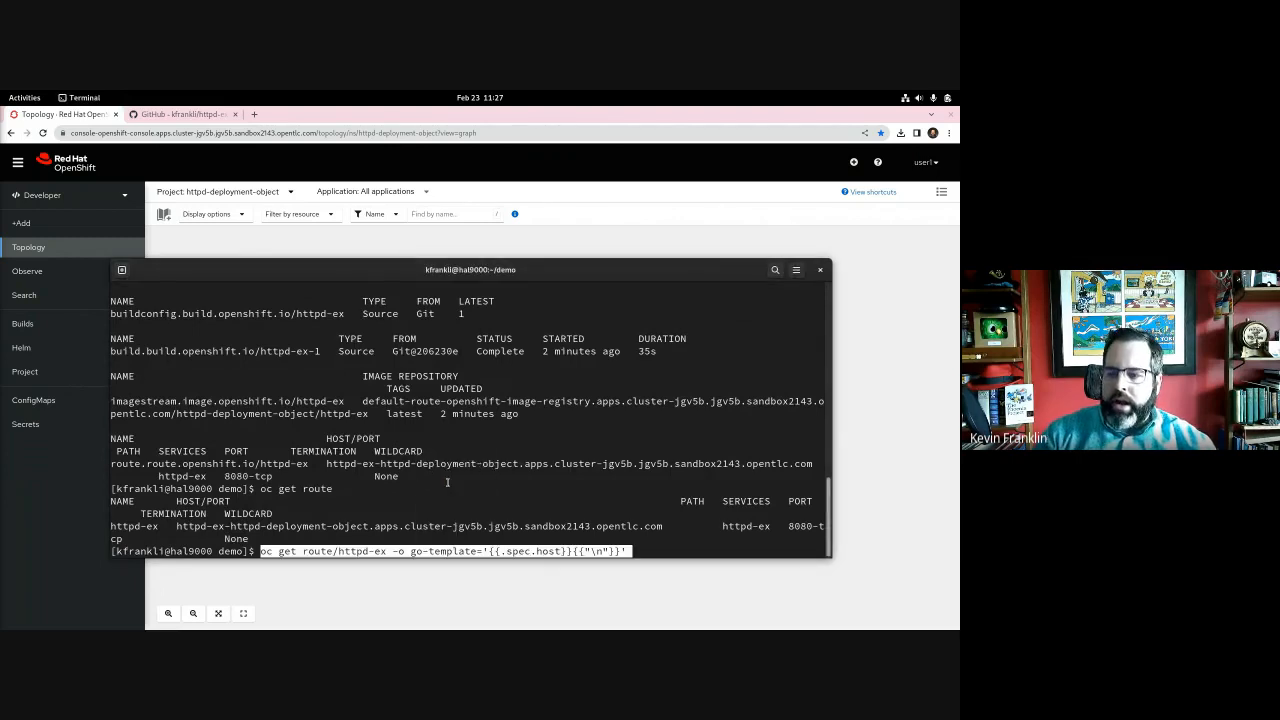
pyautogui.press('Return')
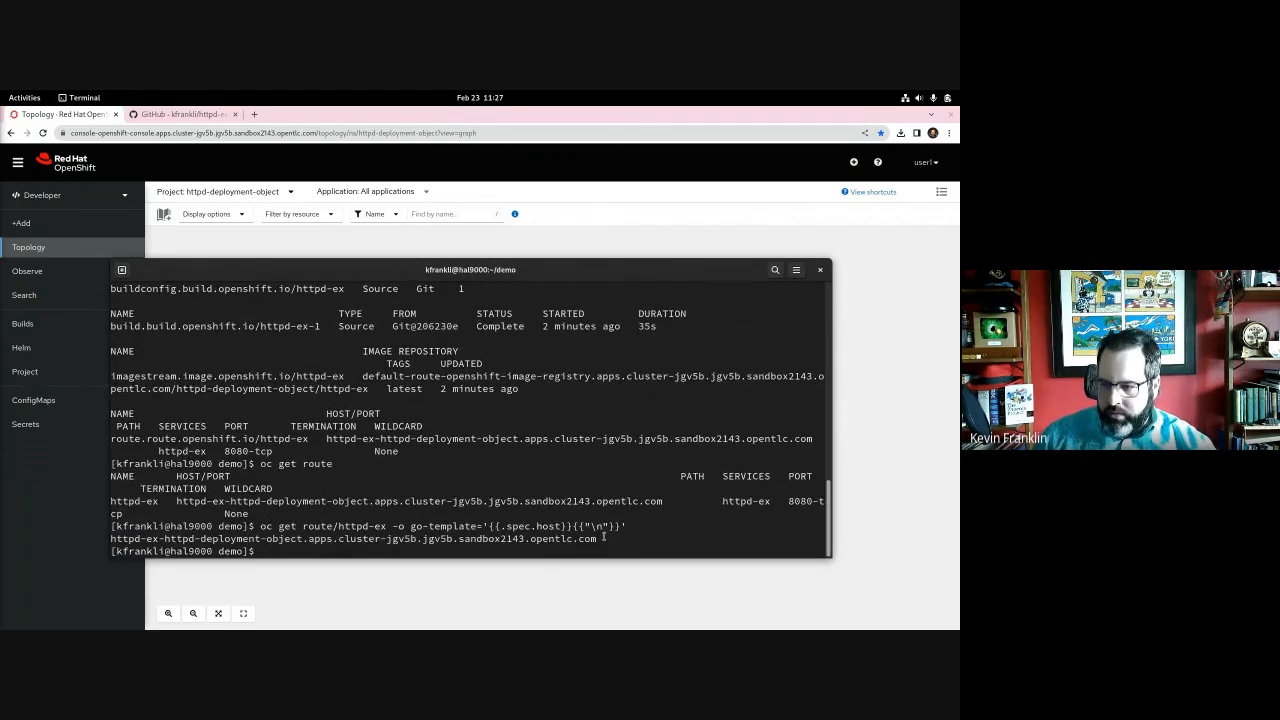
# - Copy the printed route host name and open it in a new Chrome tab to view the httpd-ex application
pyautogui.moveTo(602, 537); pyautogui.dragTo(99, 546)
pyautogui.rightClick(125, 544)
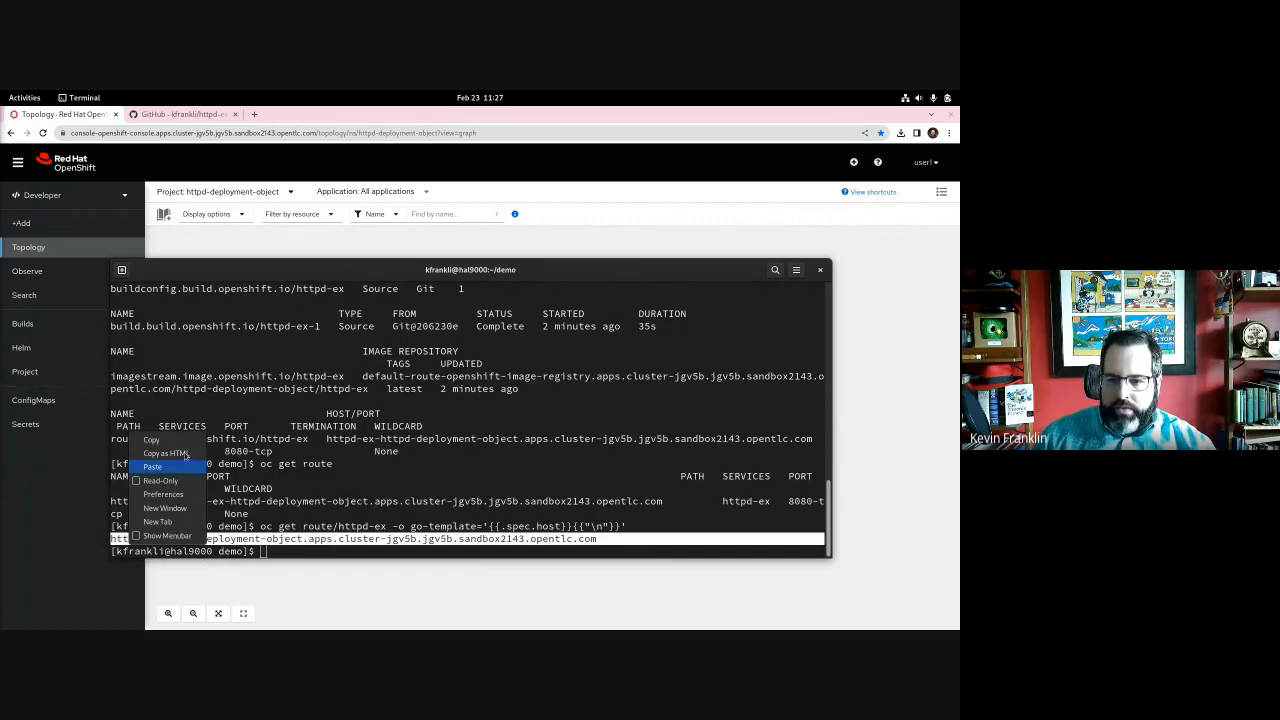
pyautogui.click(150, 441)
pyautogui.click(249, 114)
pyautogui.click(249, 114)
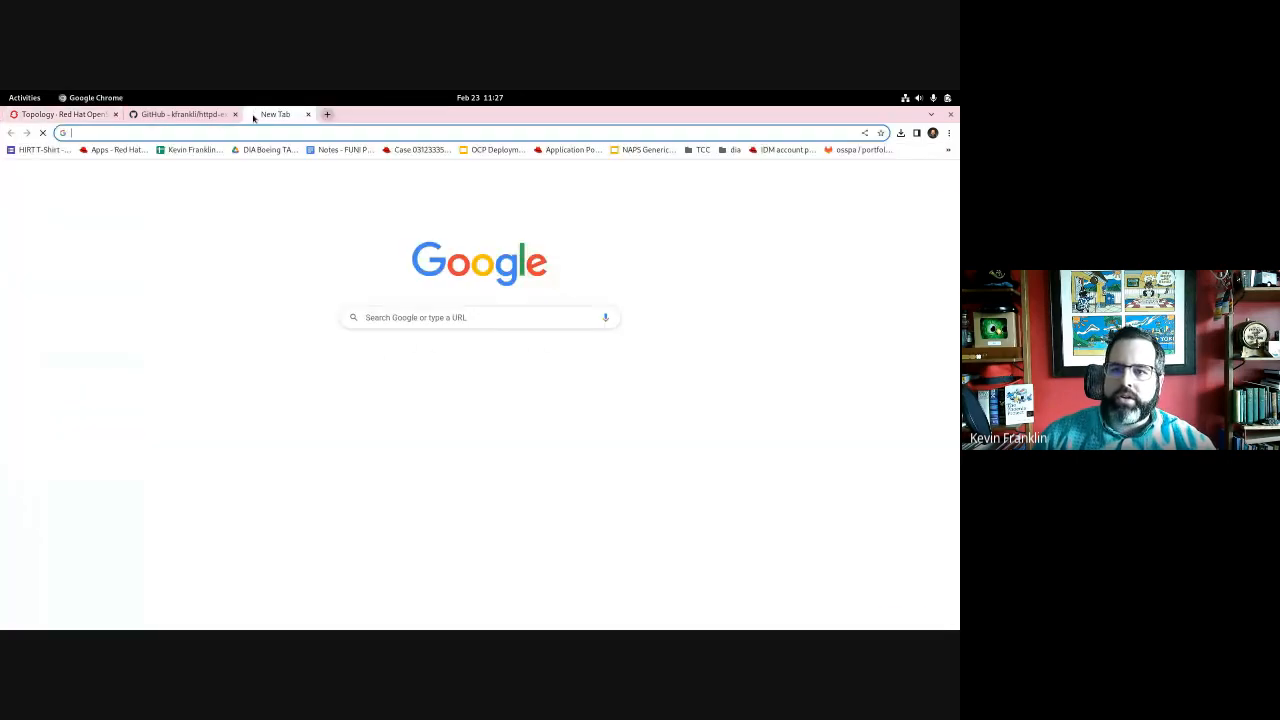
pyautogui.hotkey('ctrl', 'v')
pyautogui.press('Return')
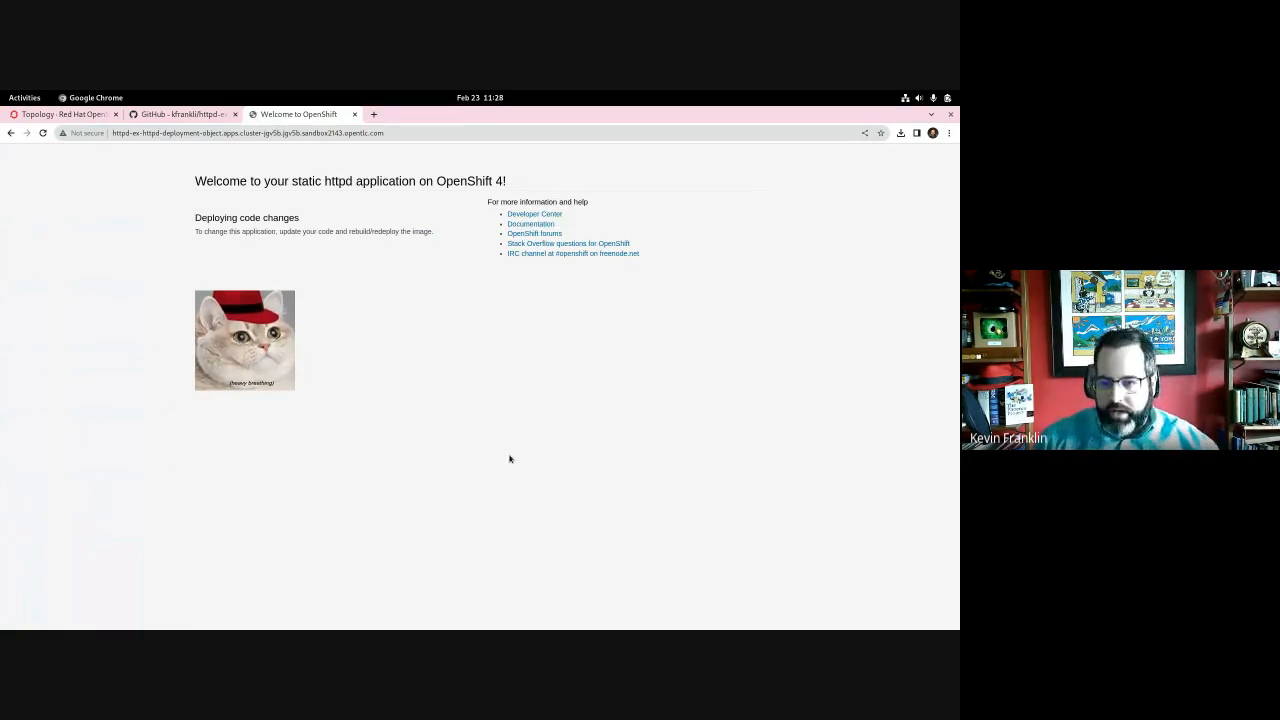
# - Switch to the terminal, list the demo folder's files with "ls" and examine the pod manifest with "cat orphan-pod.yaml"
pyautogui.press('super')
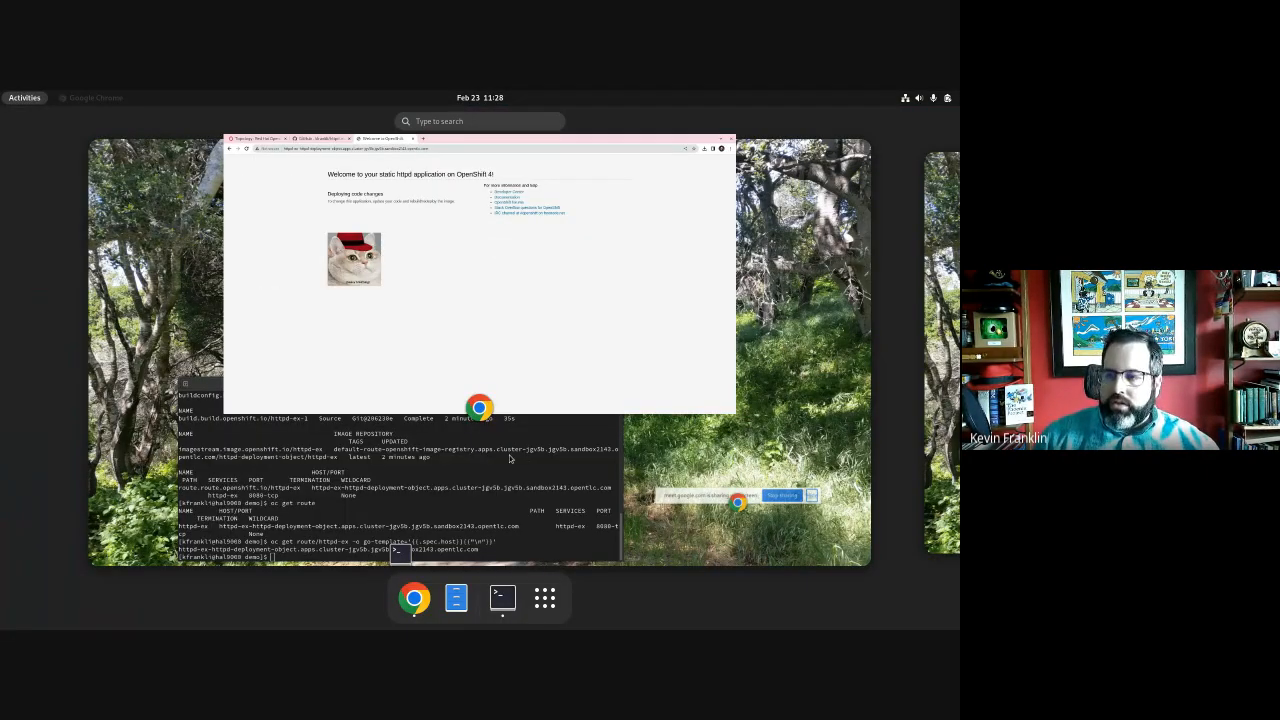
pyautogui.click(510, 458)
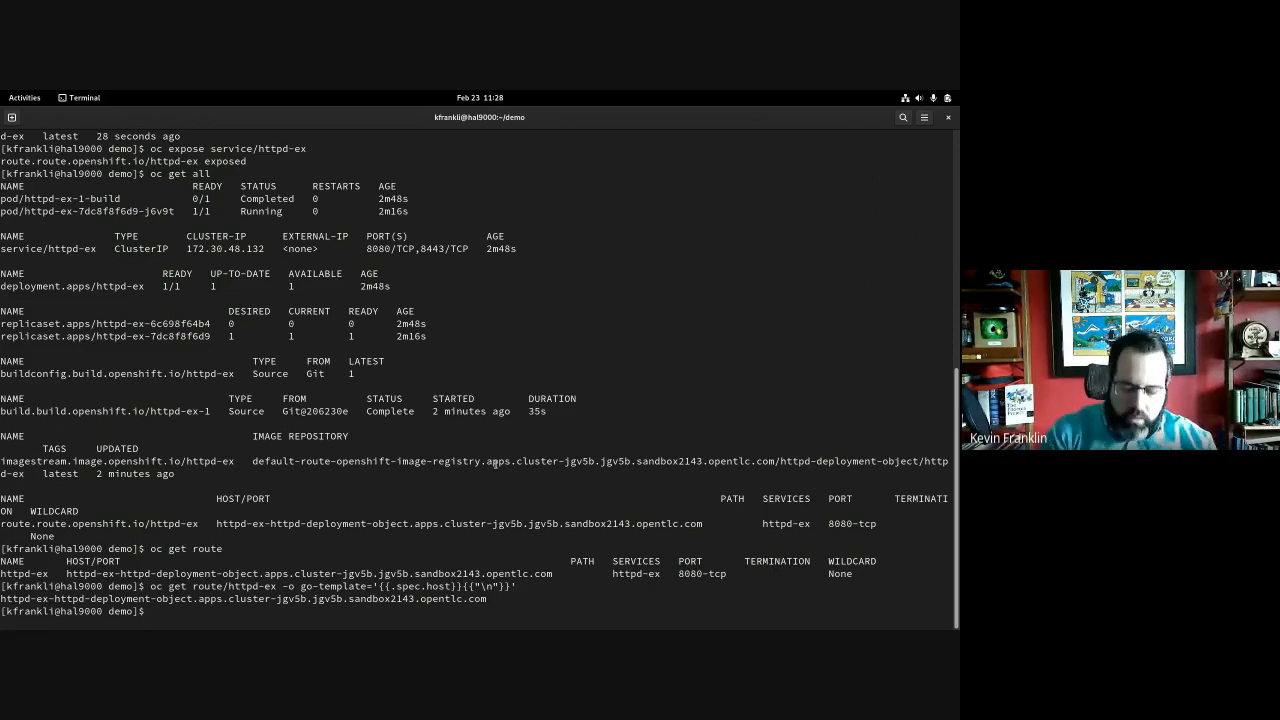
pyautogui.write('ls')
pyautogui.press('Return')
pyautogui.write('cat o')
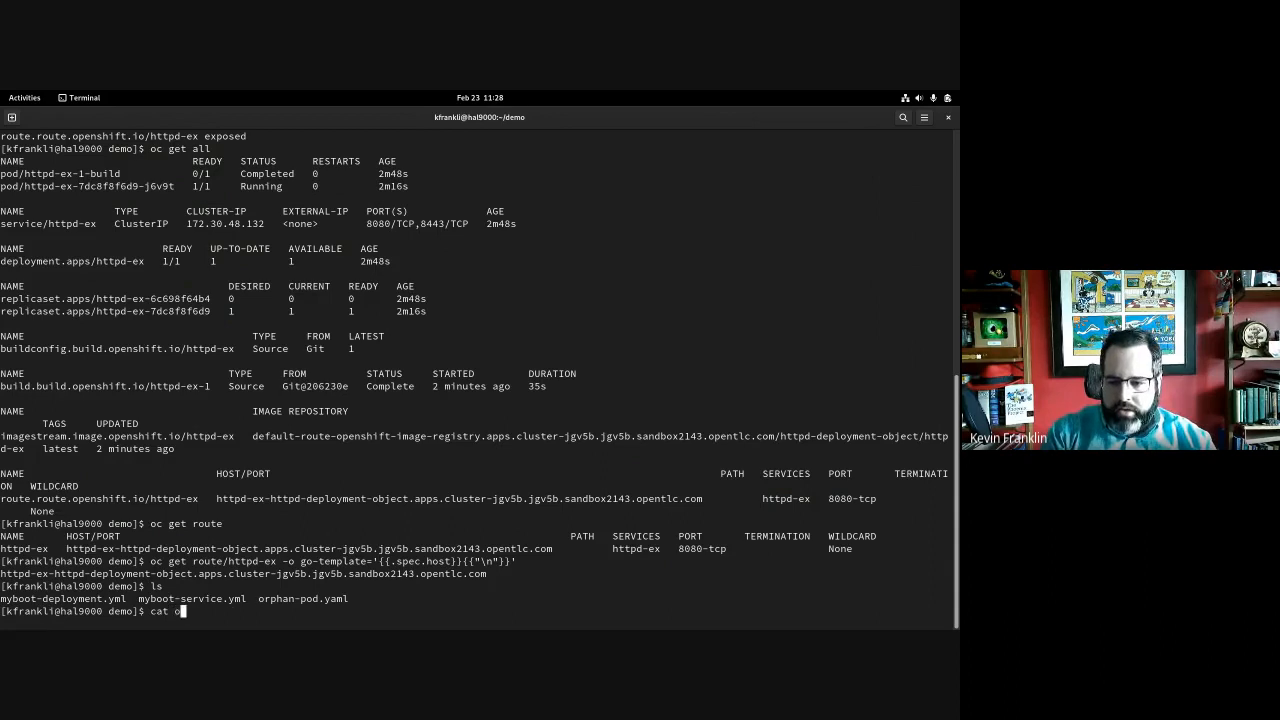
pyautogui.press('Tab')
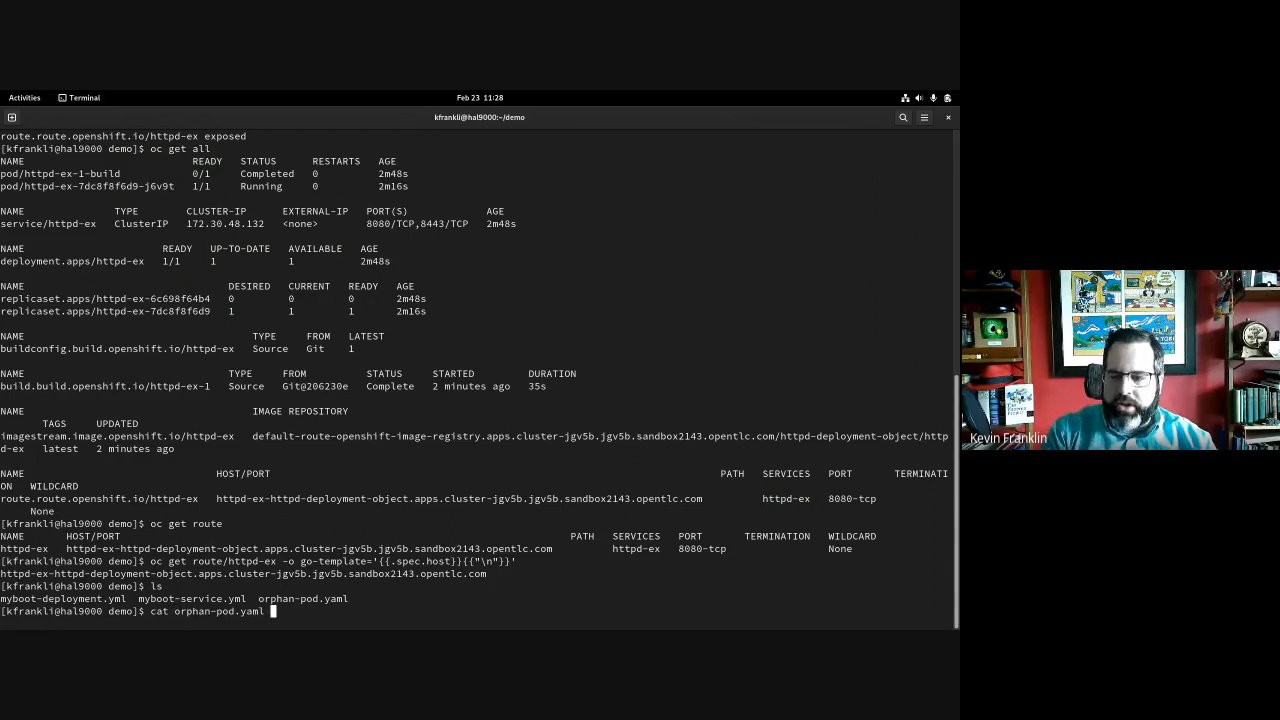
pyautogui.press('Return')
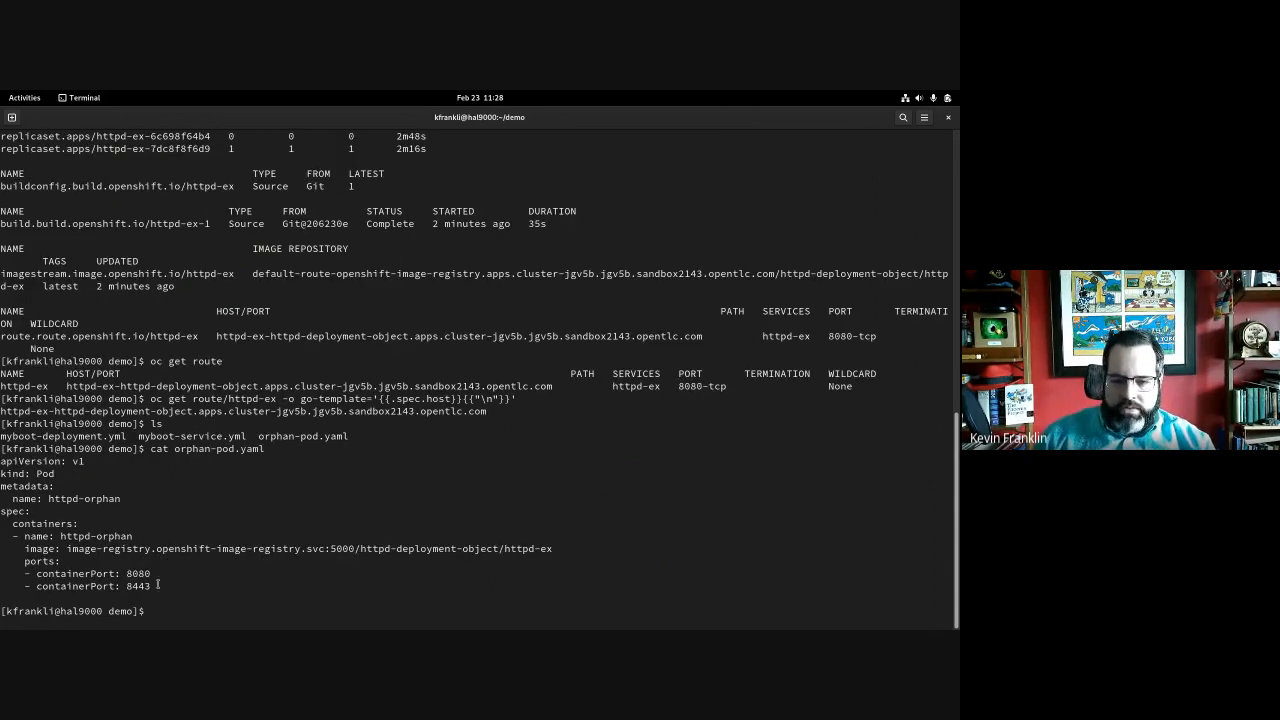
pyautogui.moveTo(158, 586); pyautogui.dragTo(2, 461)
pyautogui.click(253, 513)
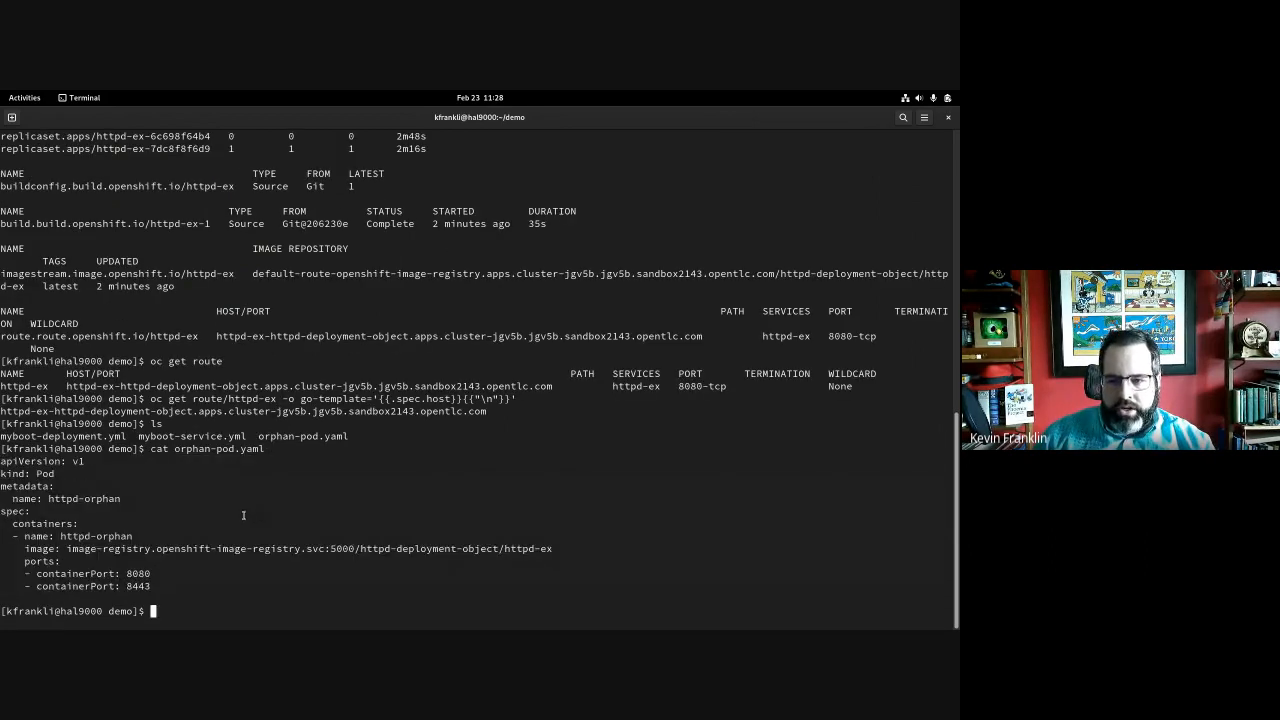
pyautogui.moveTo(158, 586); pyautogui.dragTo(2, 461)
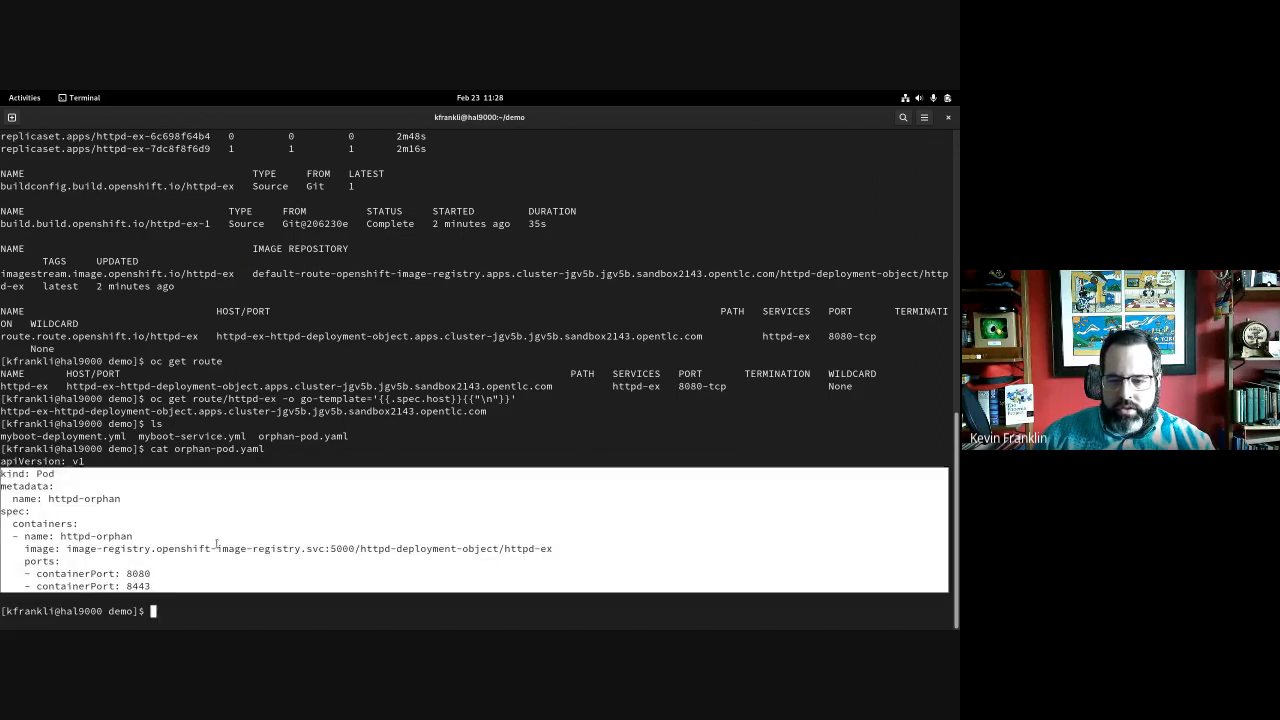
pyautogui.click(504, 555)
# - Create the standalone httpd-orphan pod from its manifest by running "oc create -f orphan-pod.yaml"
pyautogui.hotkey('alt', 'Tab')
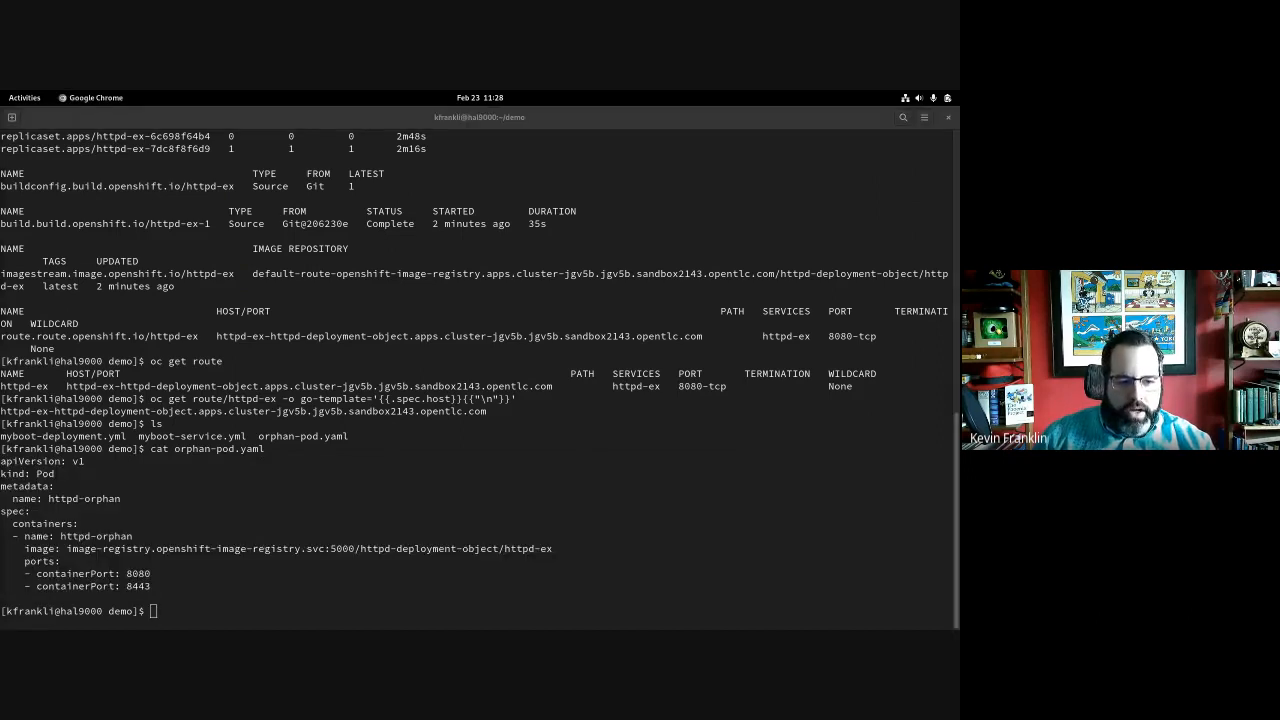
pyautogui.hotkey('alt', 'Tab')
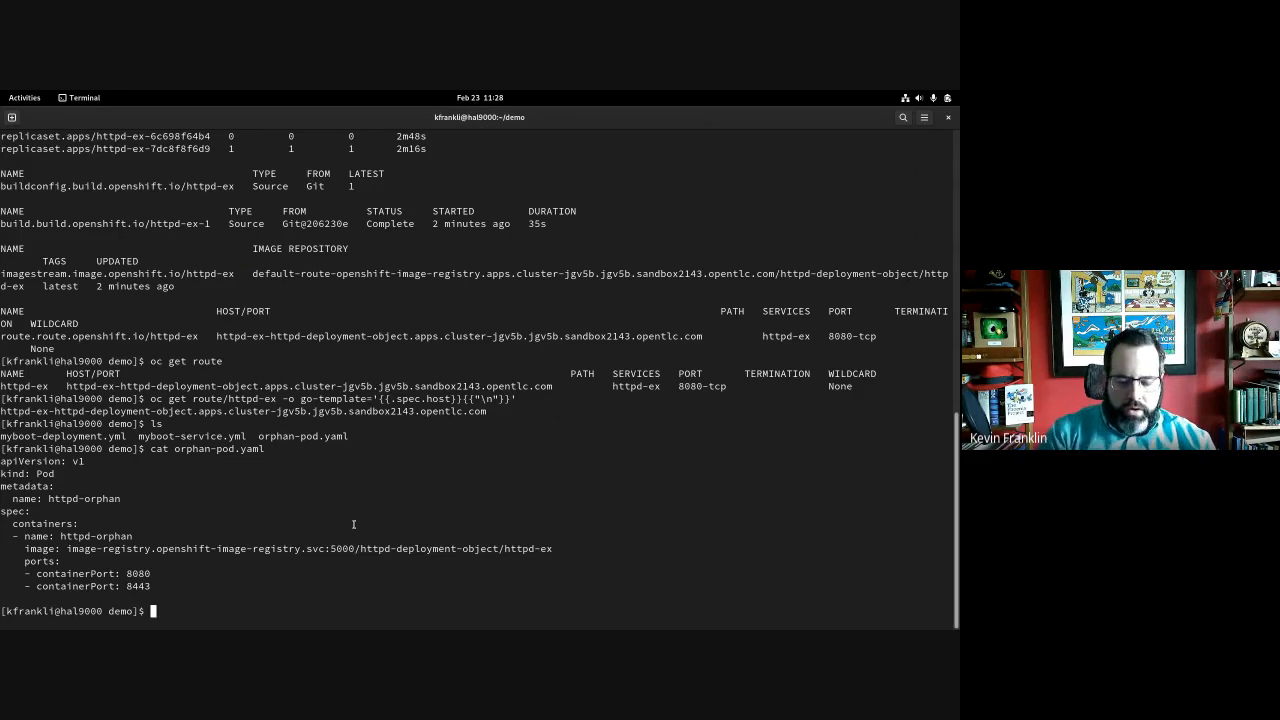
pyautogui.write('oc create -f ')
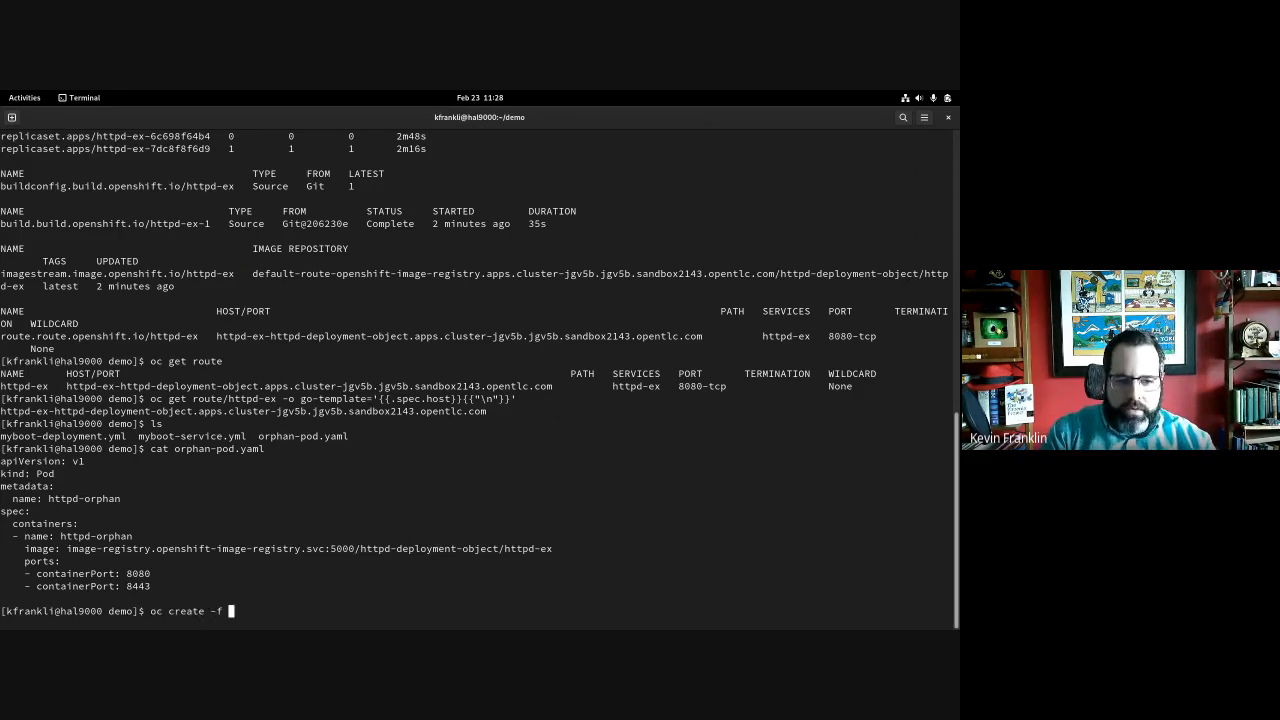
pyautogui.write('orphan-pod.yaml')
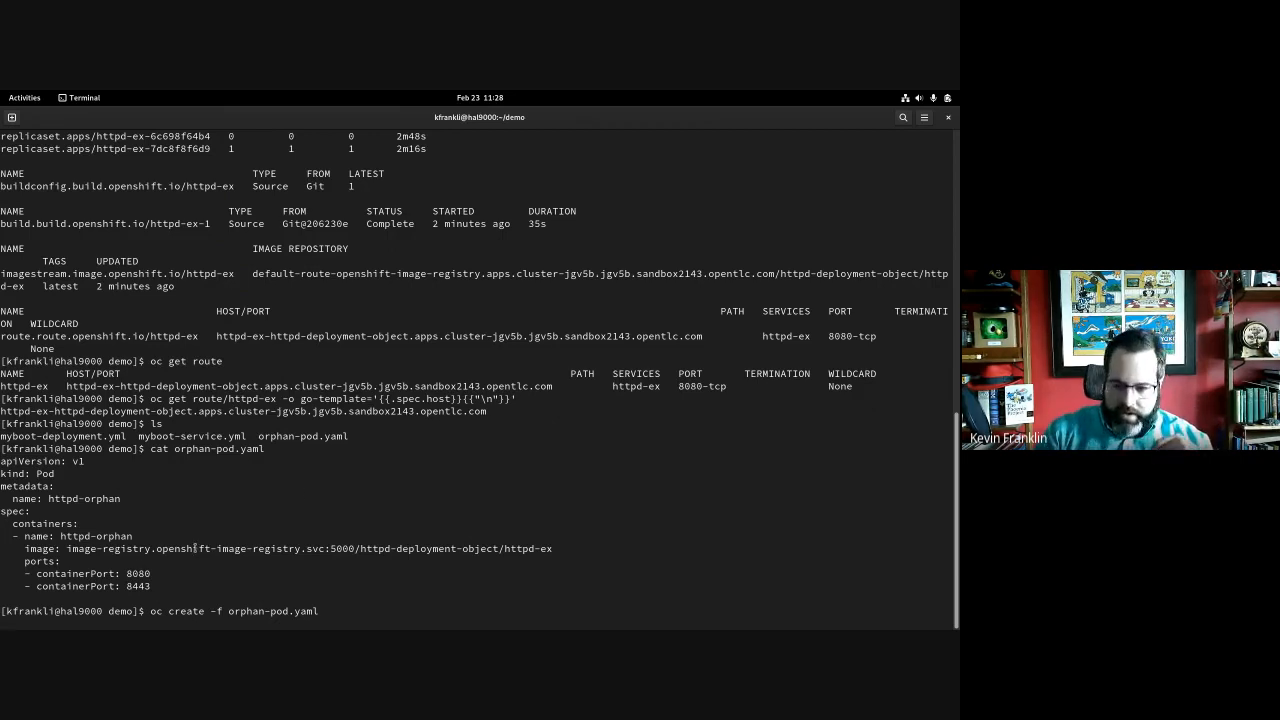
pyautogui.press('Return')
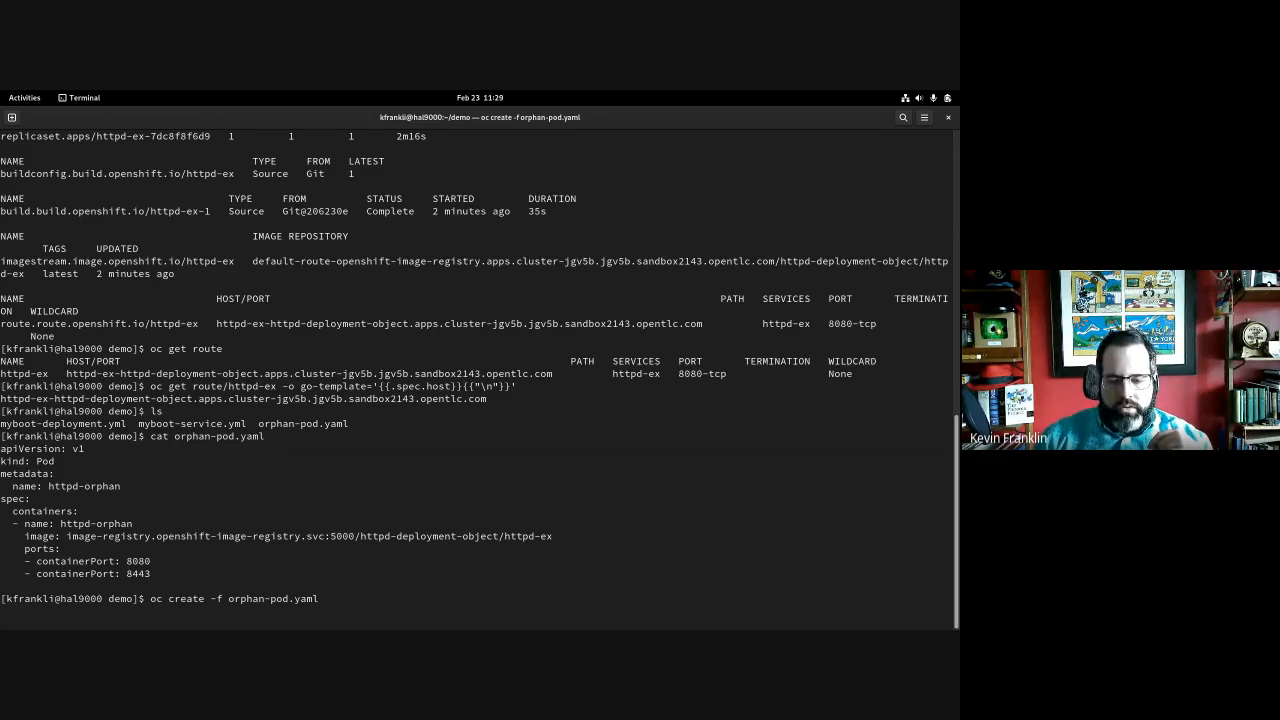
pyautogui.press('Return')
pyautogui.write('\\')
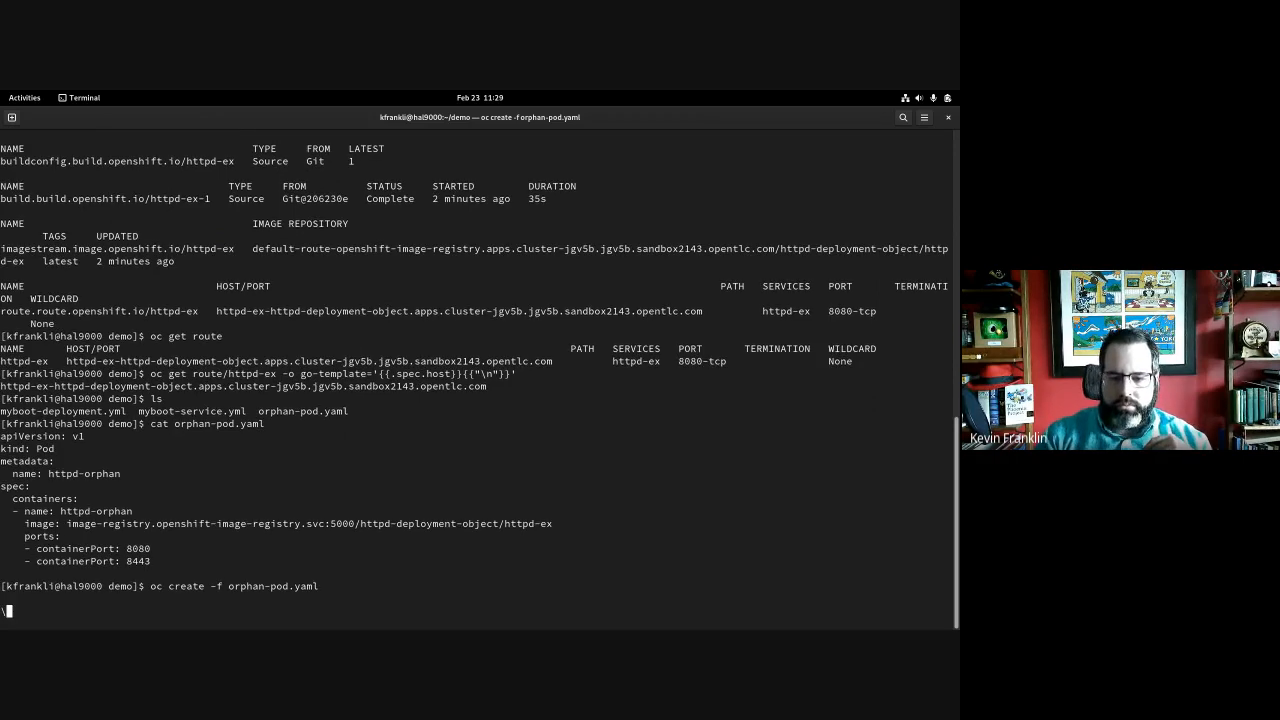
pyautogui.press('Return')
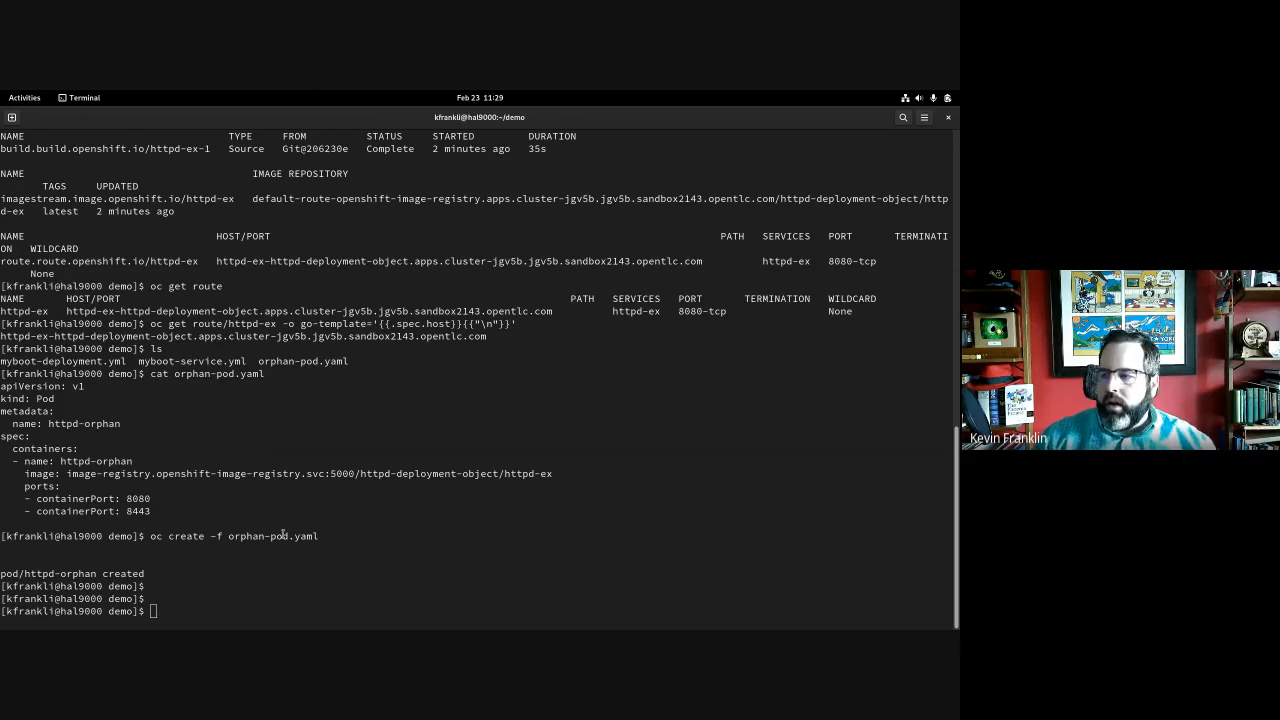
# - Switch to the OpenShift console in Chrome and view the httpd-orphan pod's details in the topology
pyautogui.hotkey('alt', 'Tab')
pyautogui.click(668, 440)
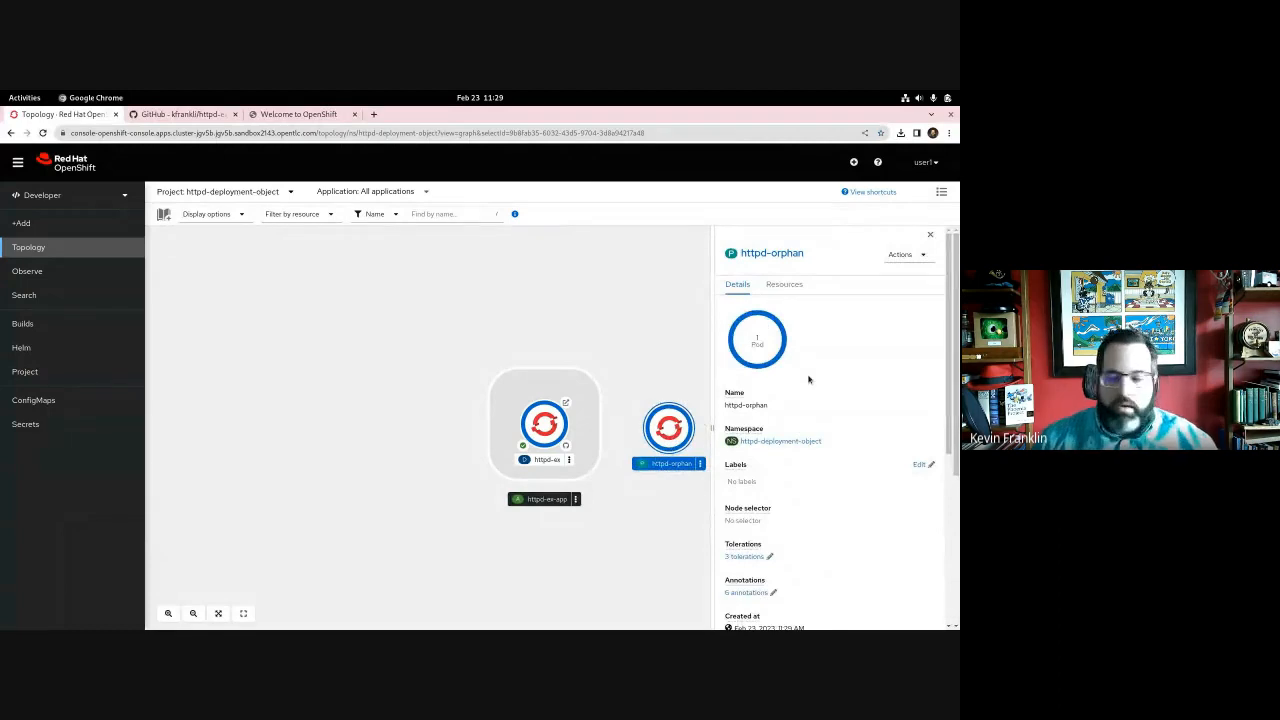
pyautogui.click(363, 433)
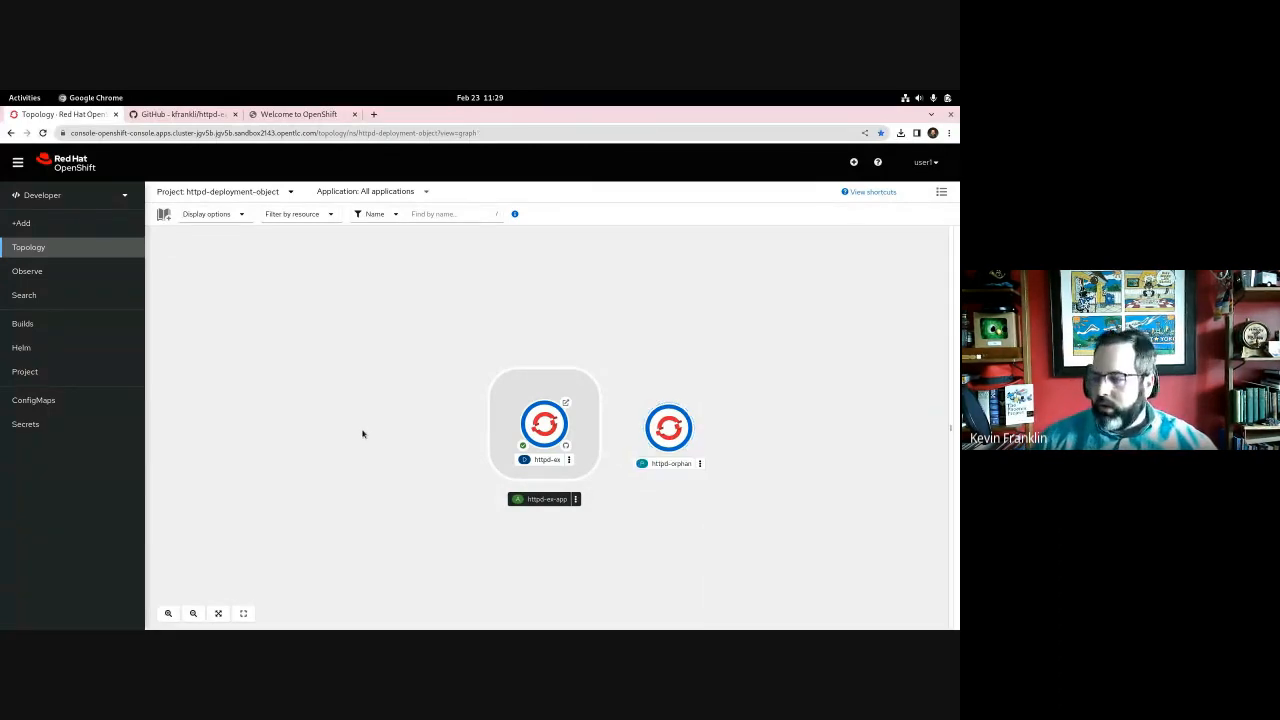
# - Return to the terminal and list the project's pods with "oc get pods"
pyautogui.press('super')
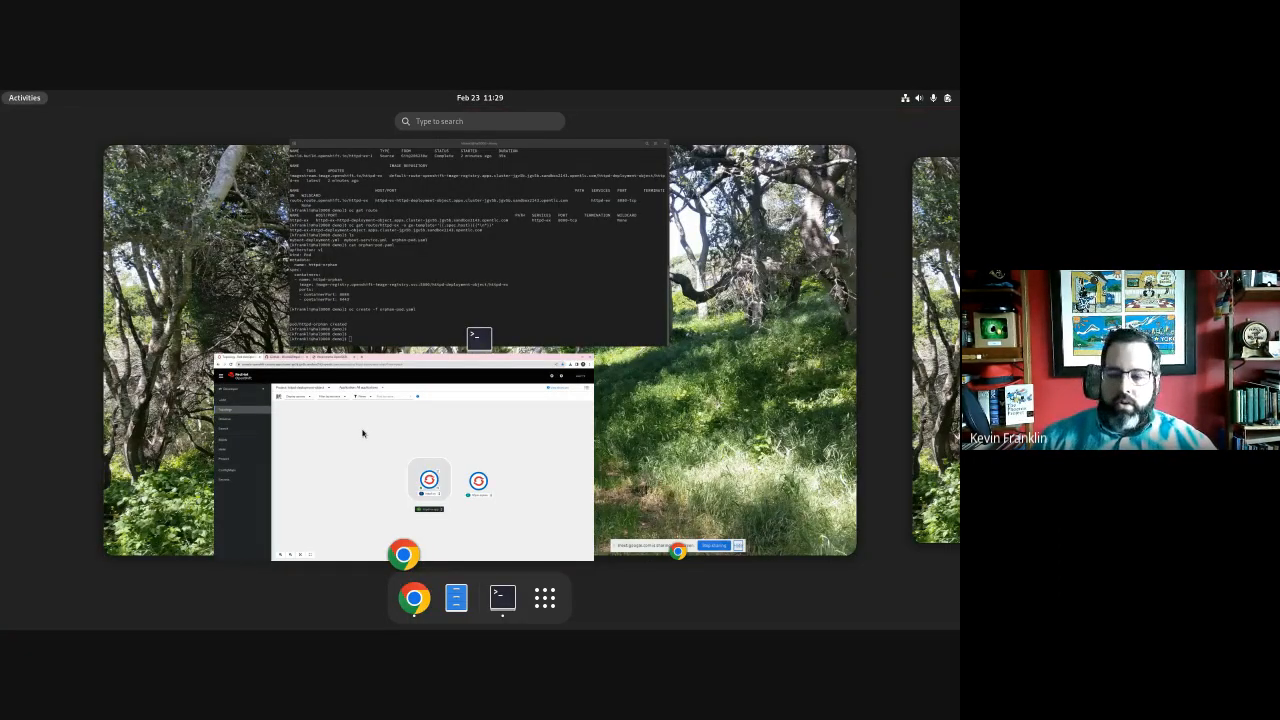
pyautogui.click(365, 284)
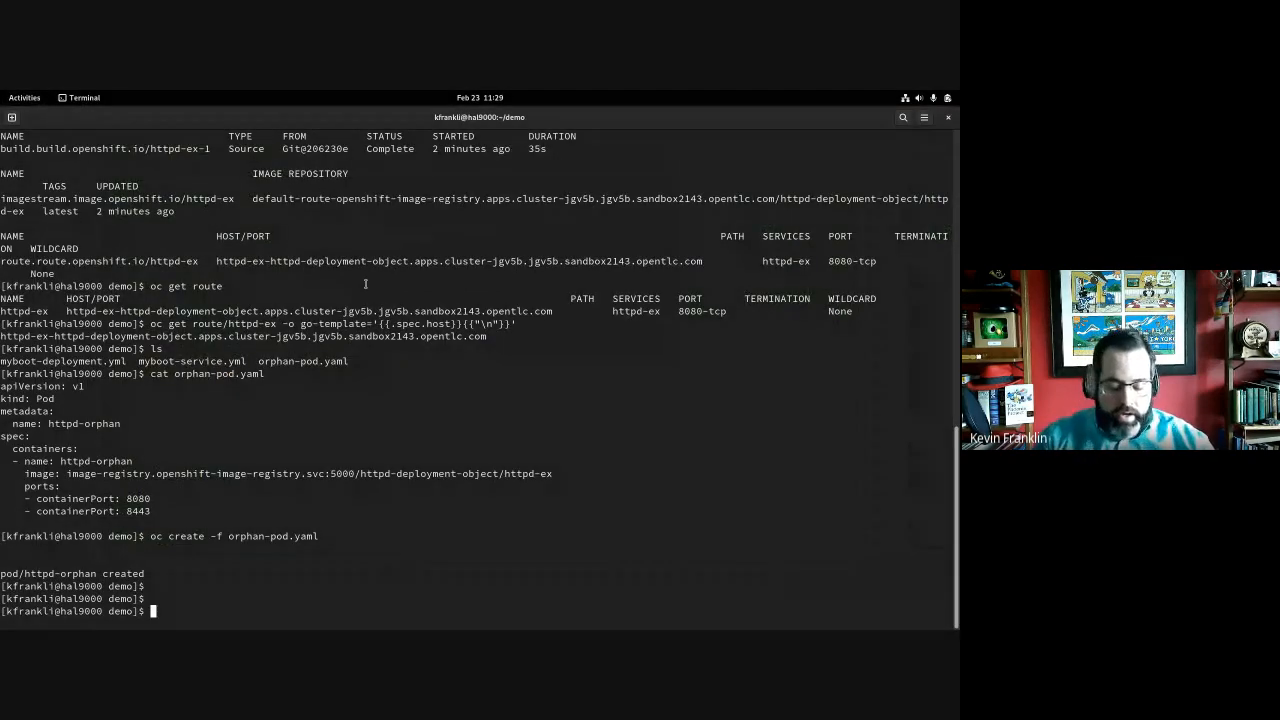
pyautogui.write('oc ')
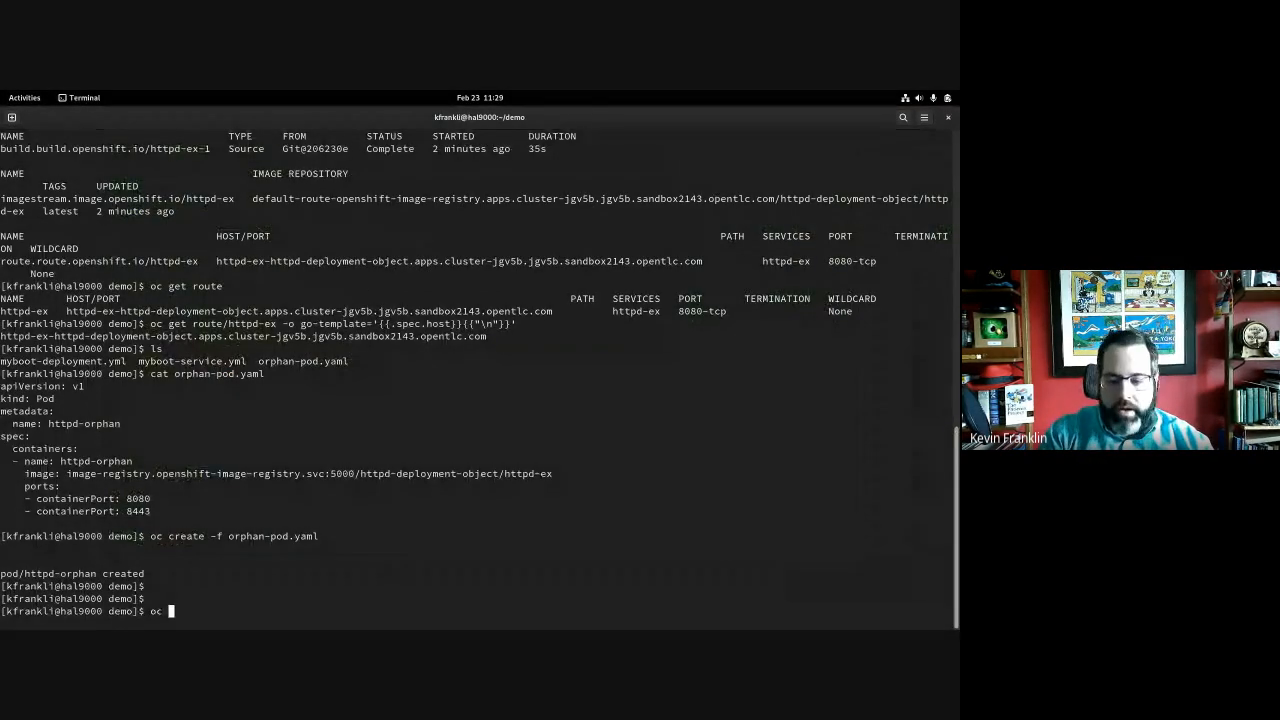
pyautogui.write('get pods')
pyautogui.press('Return')
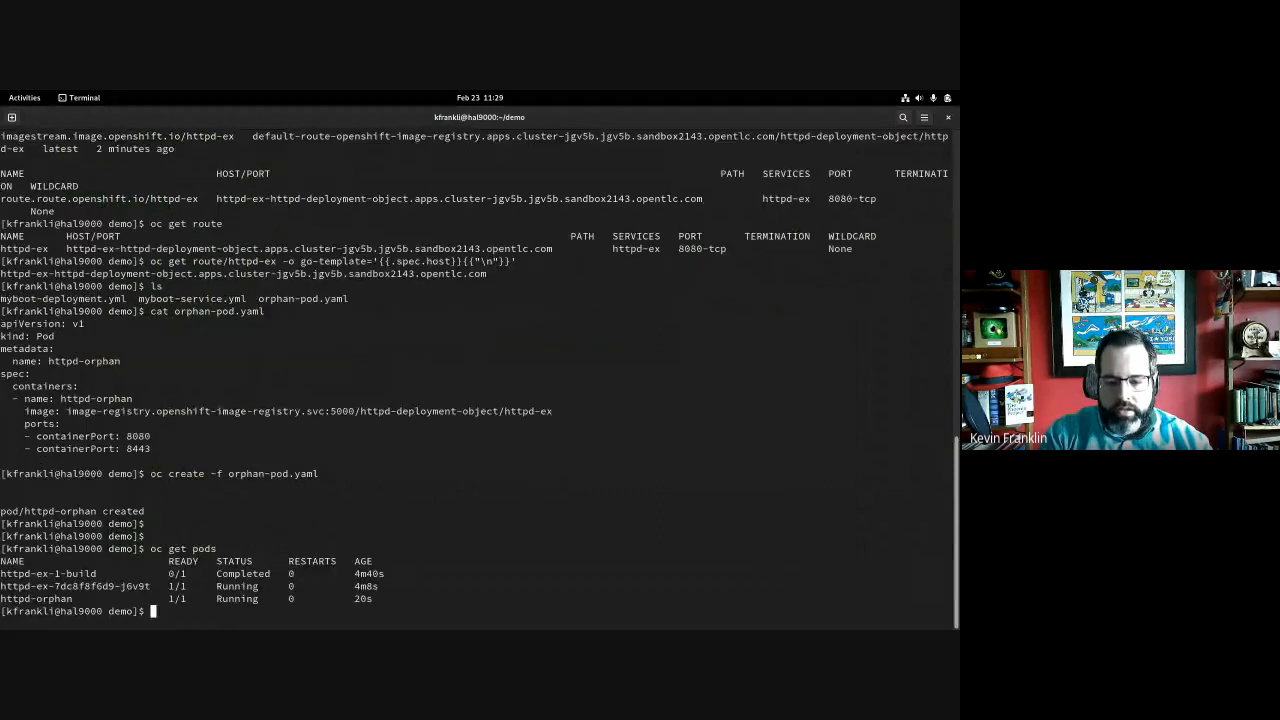
# - Delete the standalone pod by running "oc delete pod httpd-orphan"
pyautogui.write('oc det')
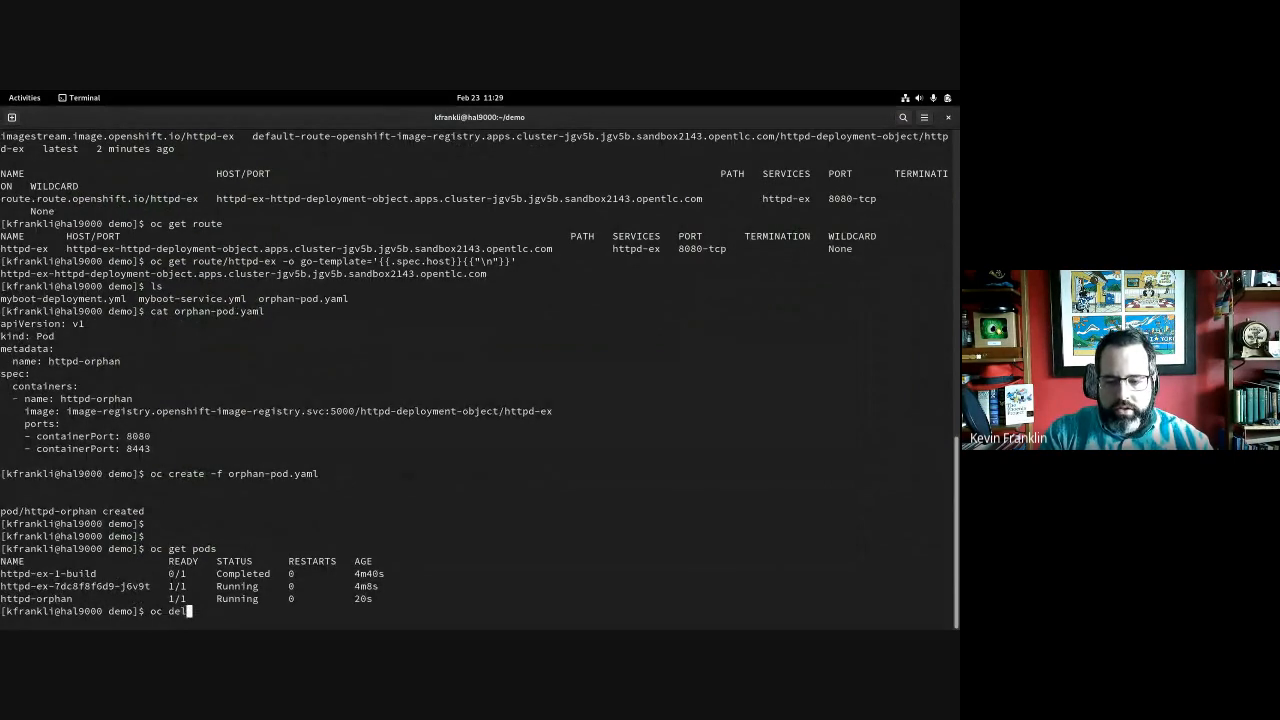
pyautogui.press('BackSpace')
pyautogui.write('lete pod ')
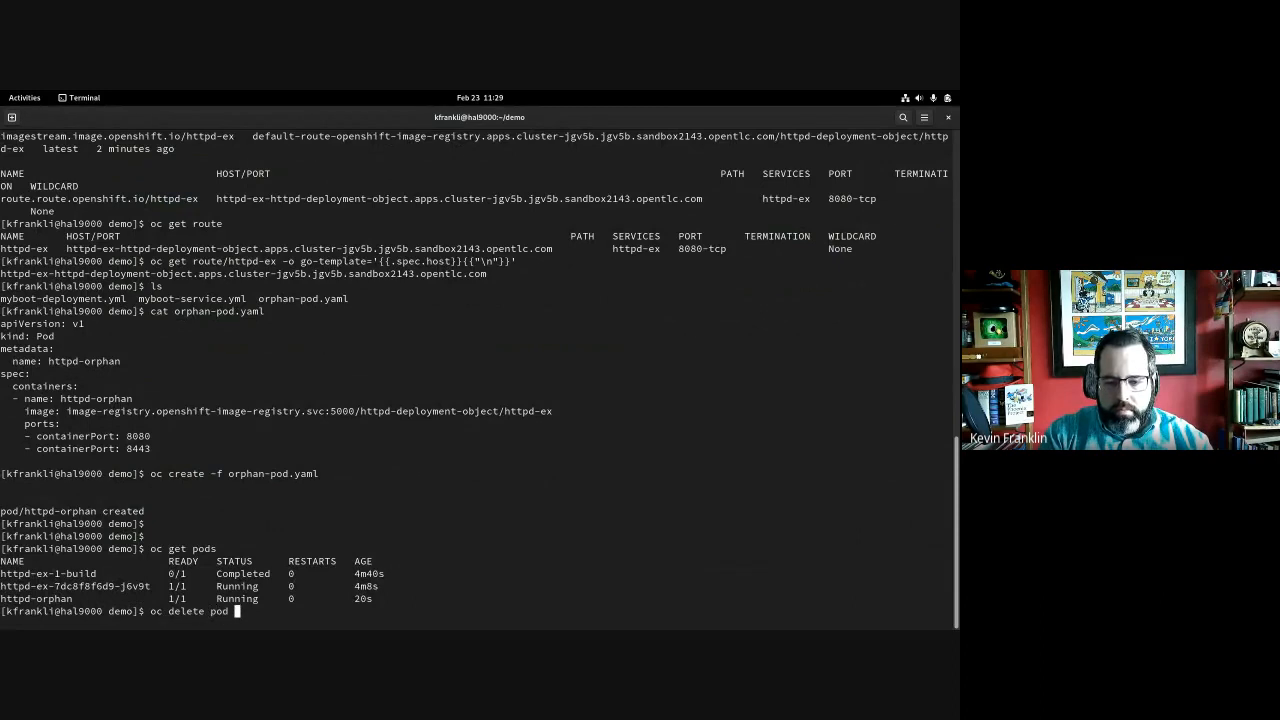
pyautogui.write('http')
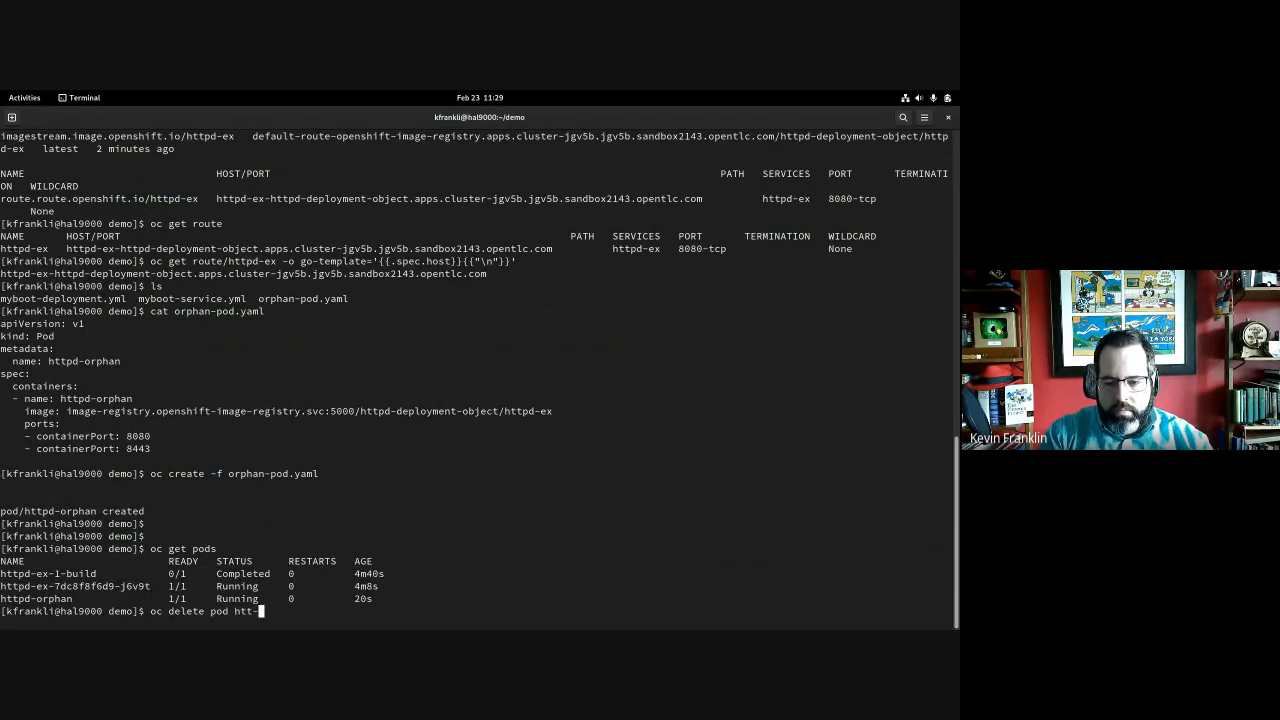
pyautogui.write('d')
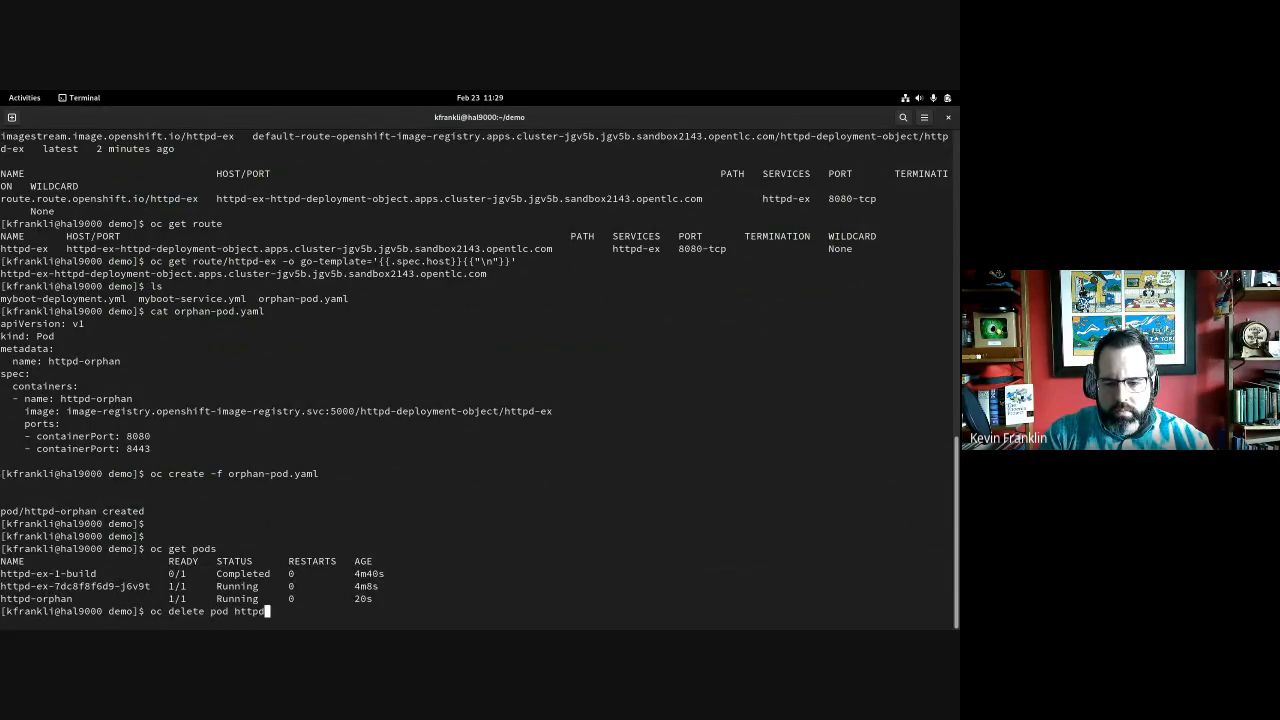
pyautogui.write('-orpha')
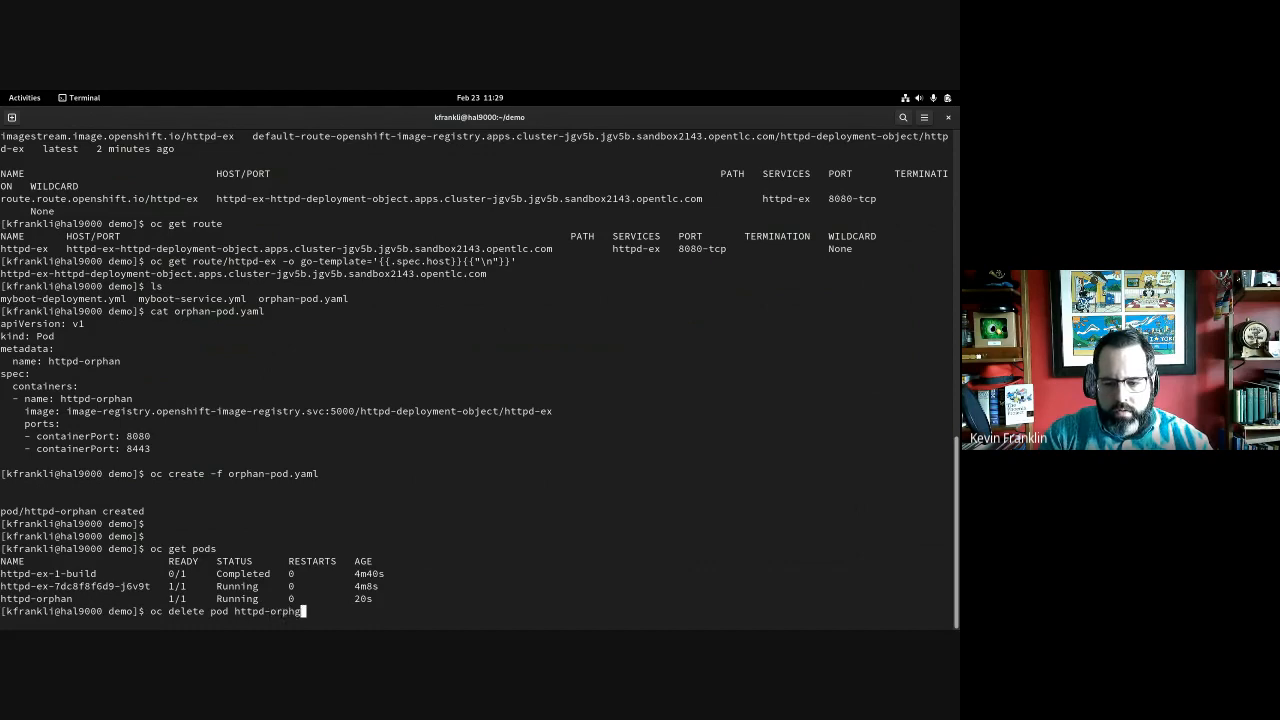
pyautogui.write('n')
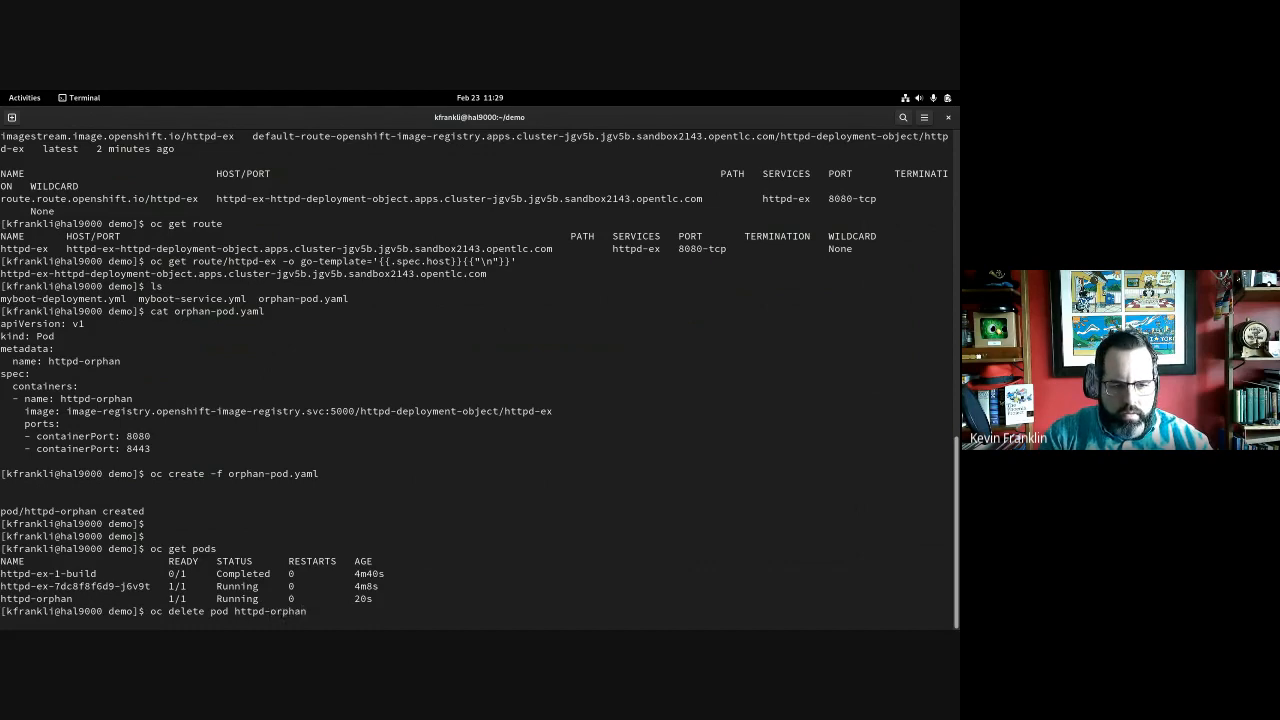
pyautogui.press('Return')
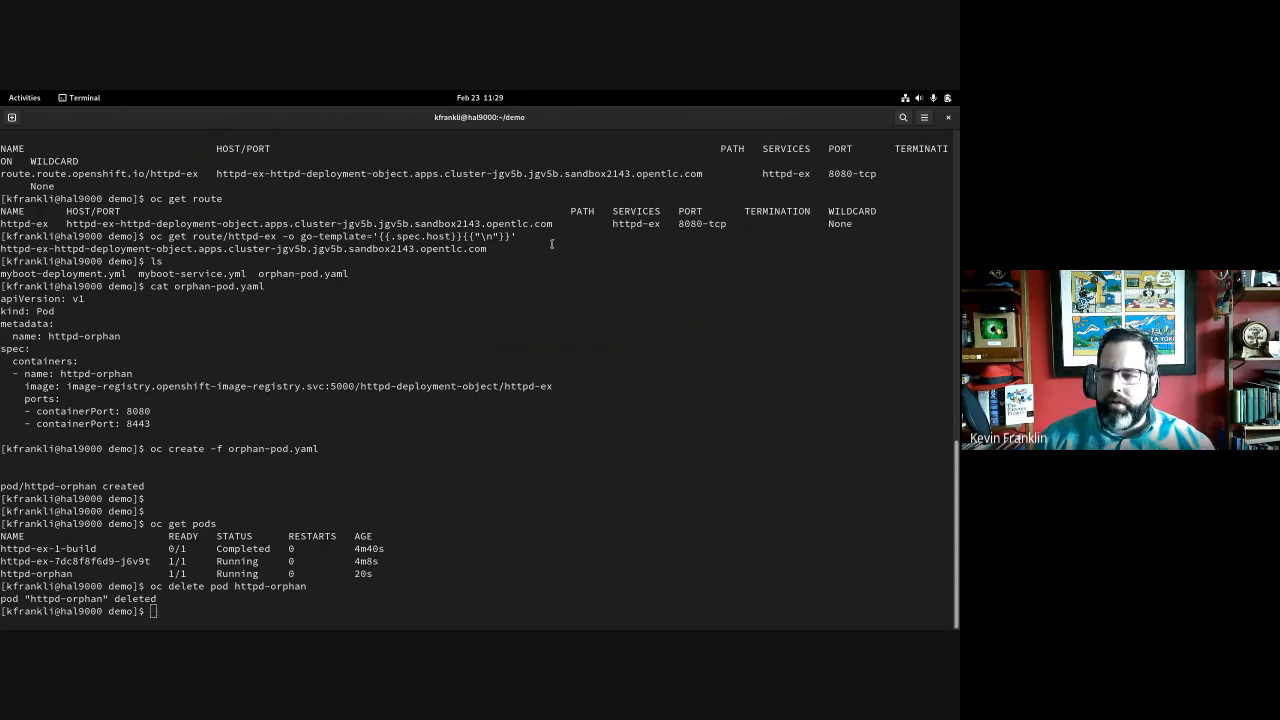
# - Check the project topology in Chrome, and list all project resources in the terminal with "oc get all"
pyautogui.press('super')
pyautogui.click(605, 419)
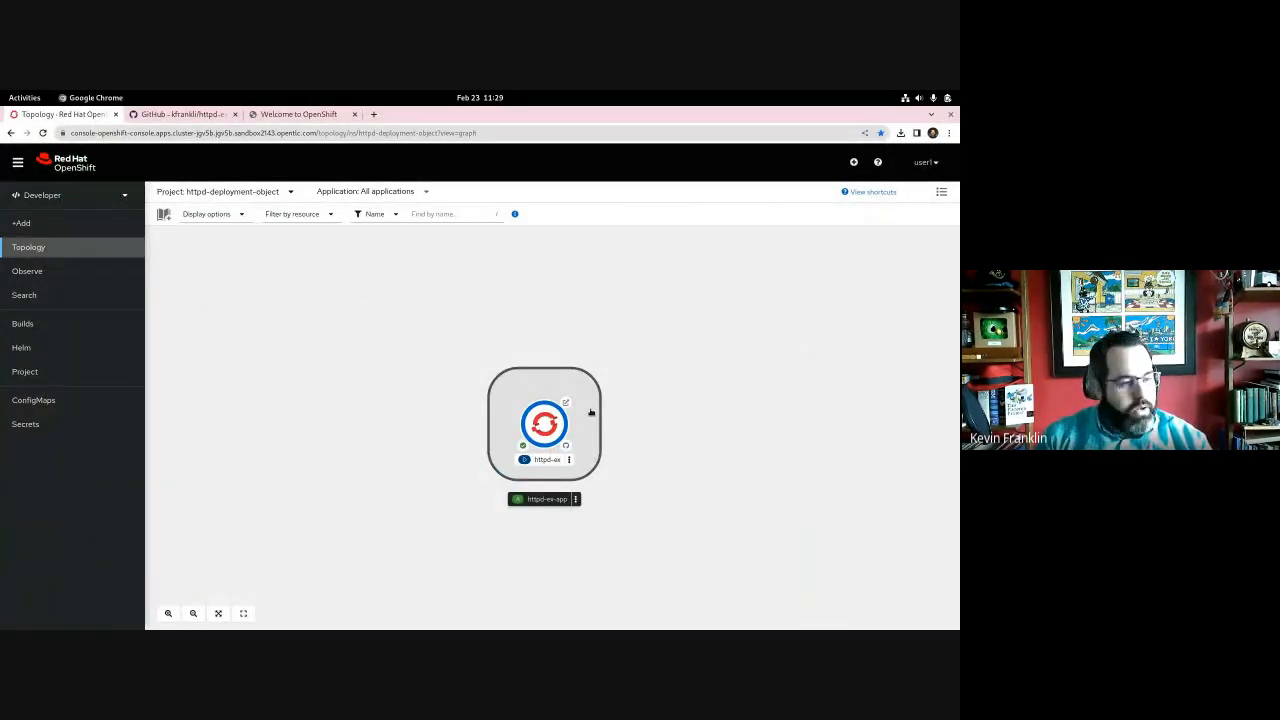
pyautogui.press('super')
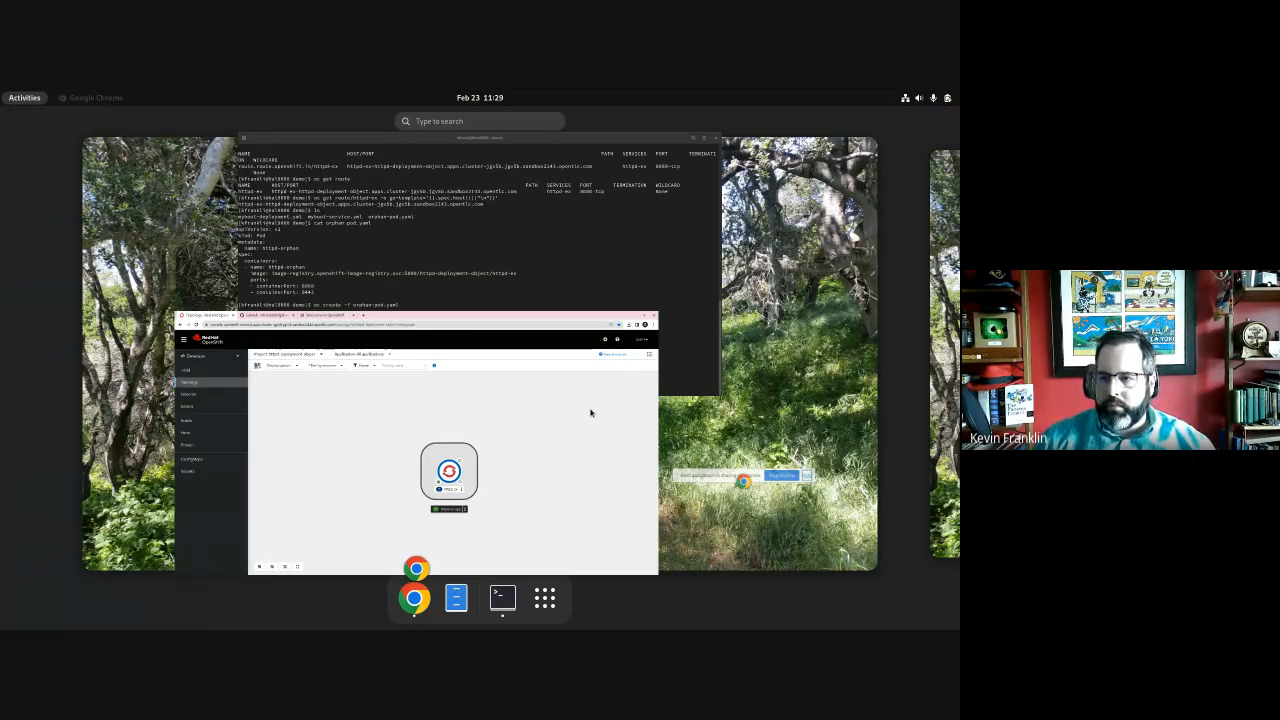
pyautogui.click(487, 343)
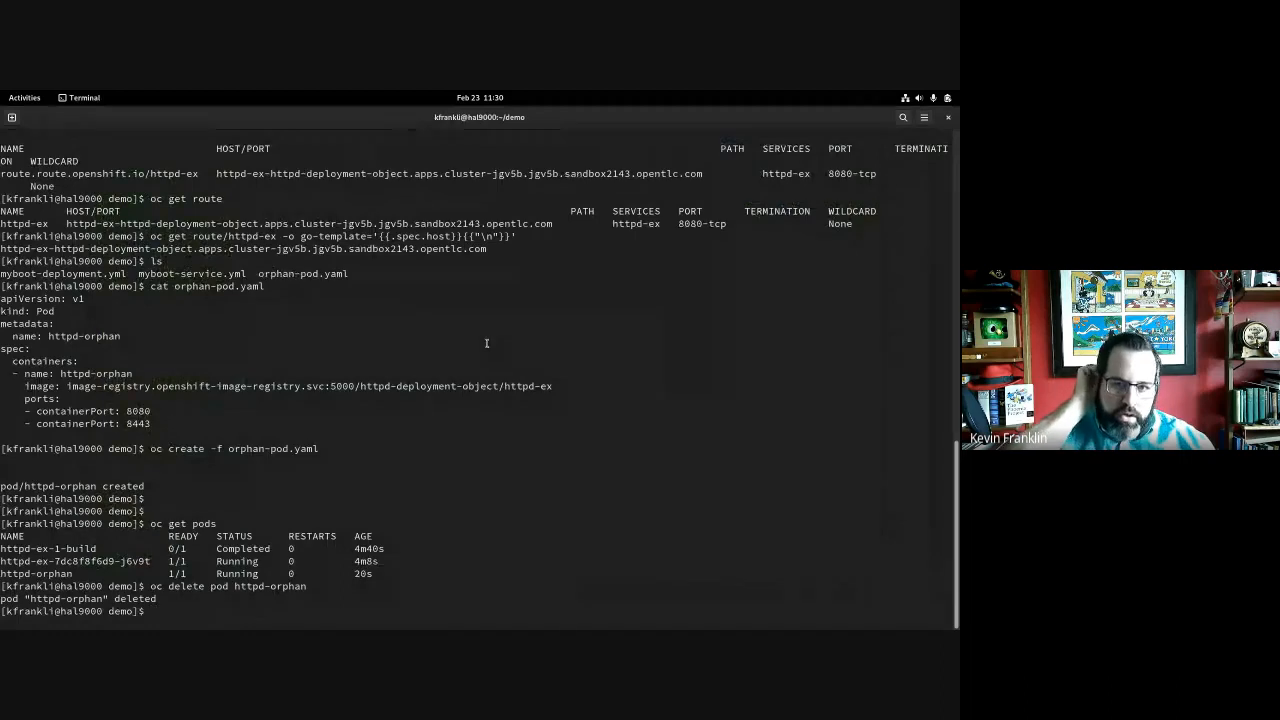
pyautogui.write('oc get all')
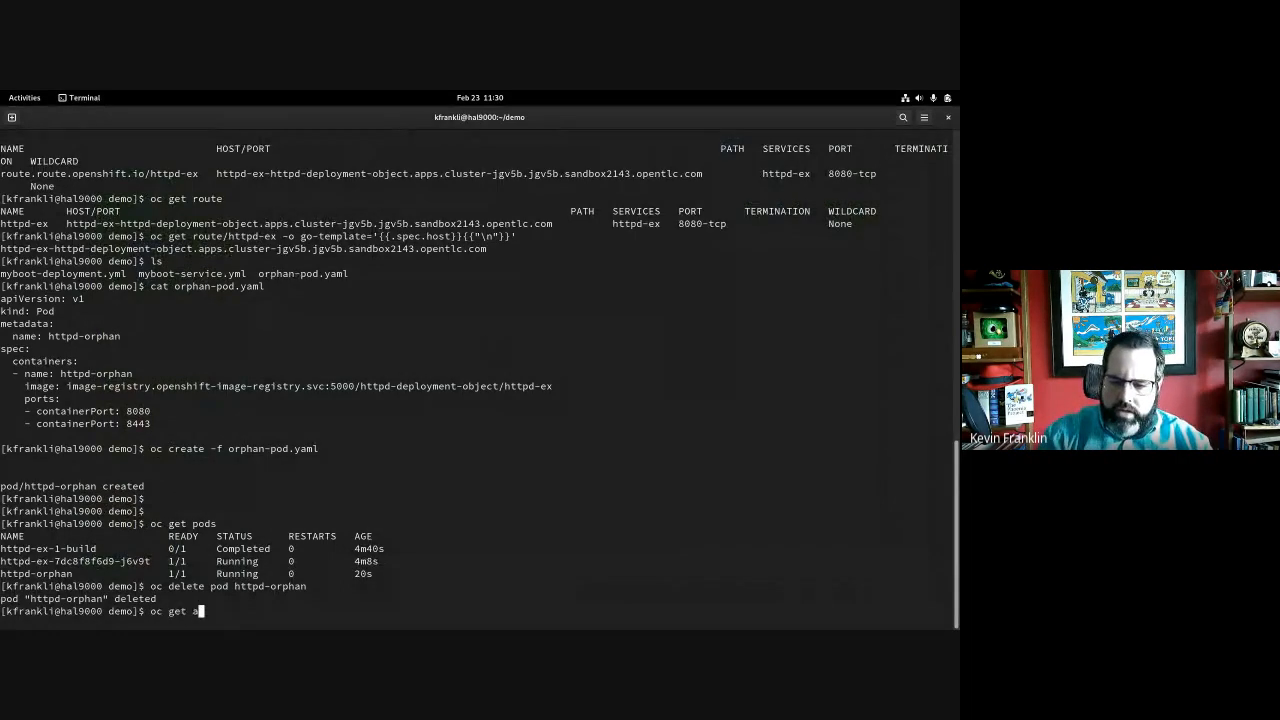
pyautogui.press('Return')
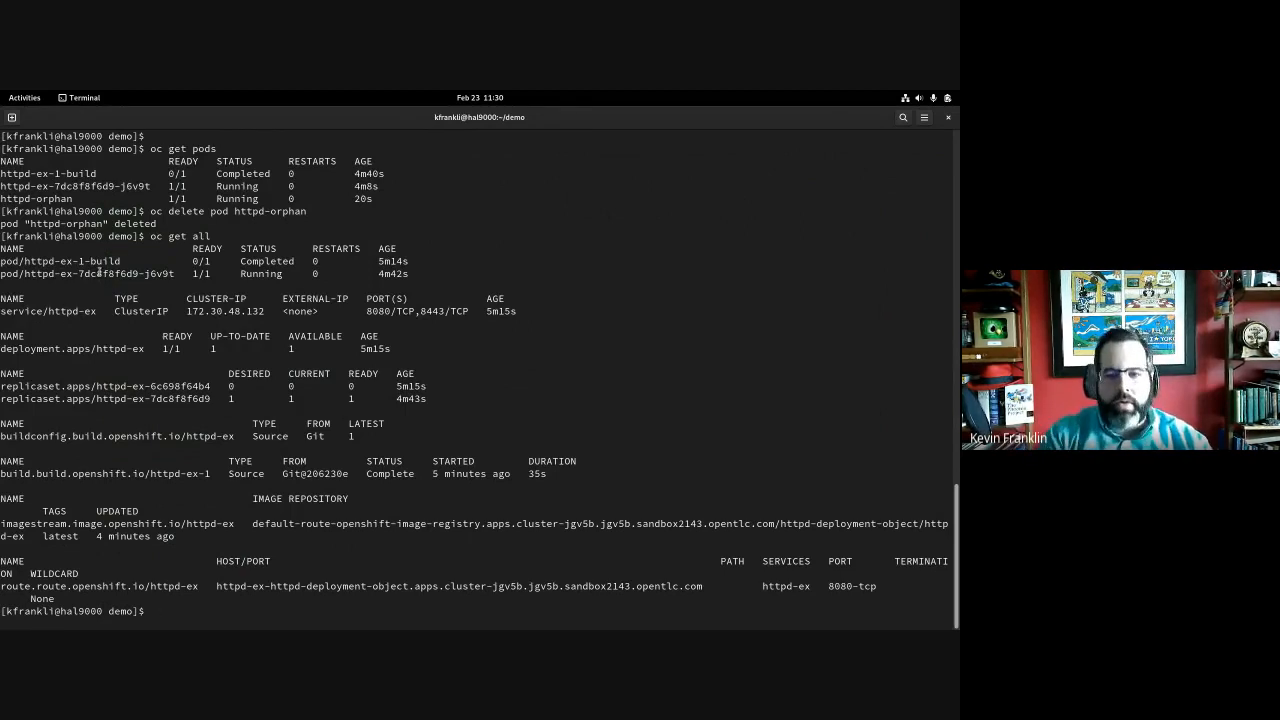
# - Try to delete the completed build pod by running "oc delete httpd-ex-1-build"
pyautogui.moveTo(175, 273); pyautogui.dragTo(21, 274)
pyautogui.click(152, 344)
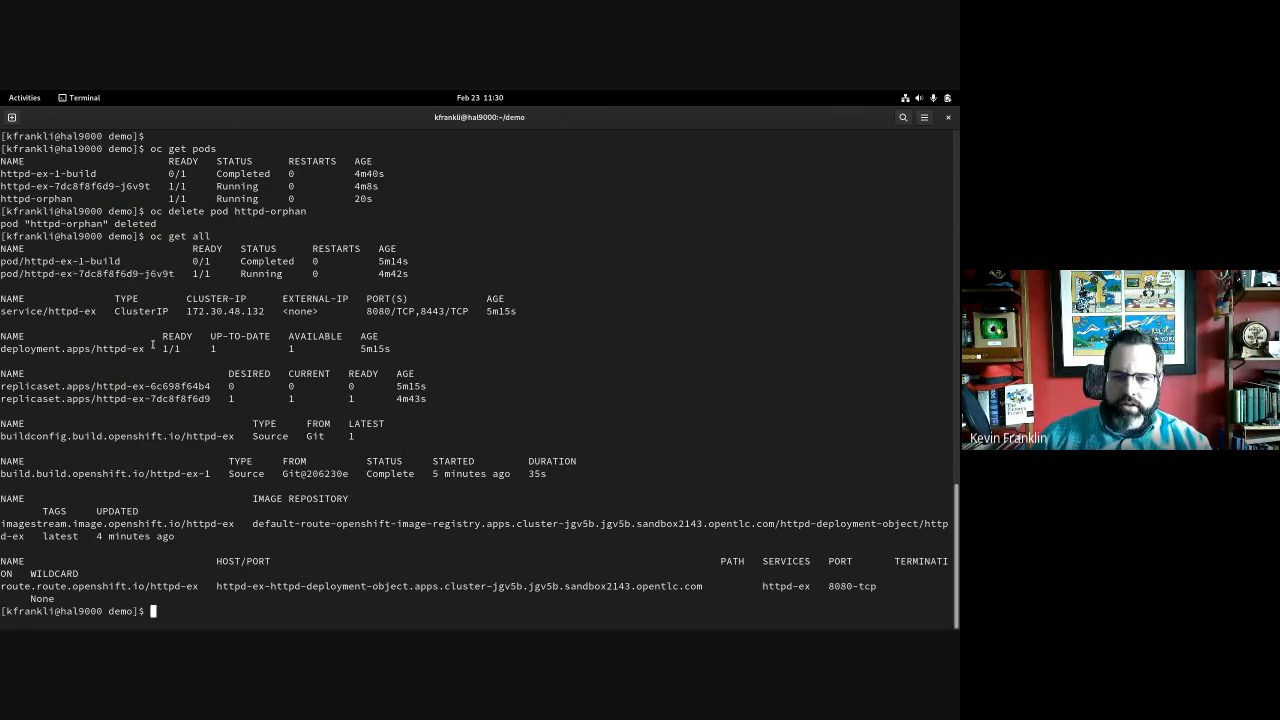
pyautogui.write('oc ')
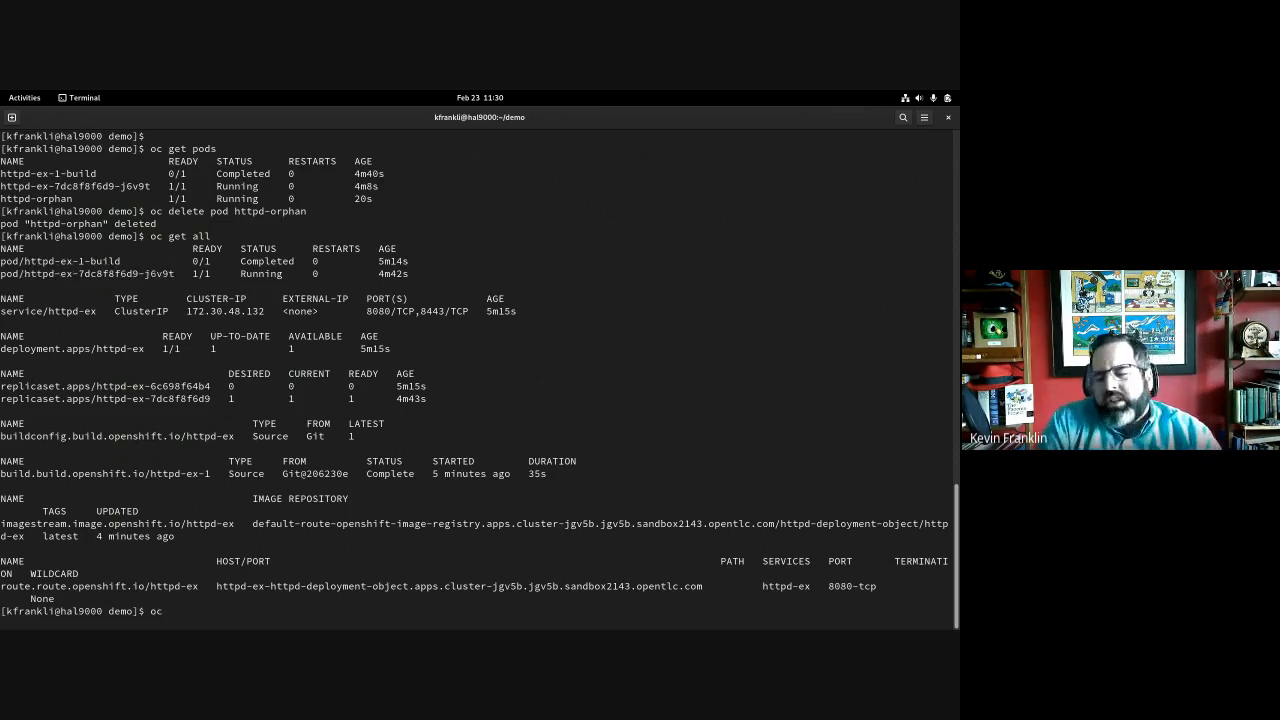
pyautogui.write('delete pod ht')
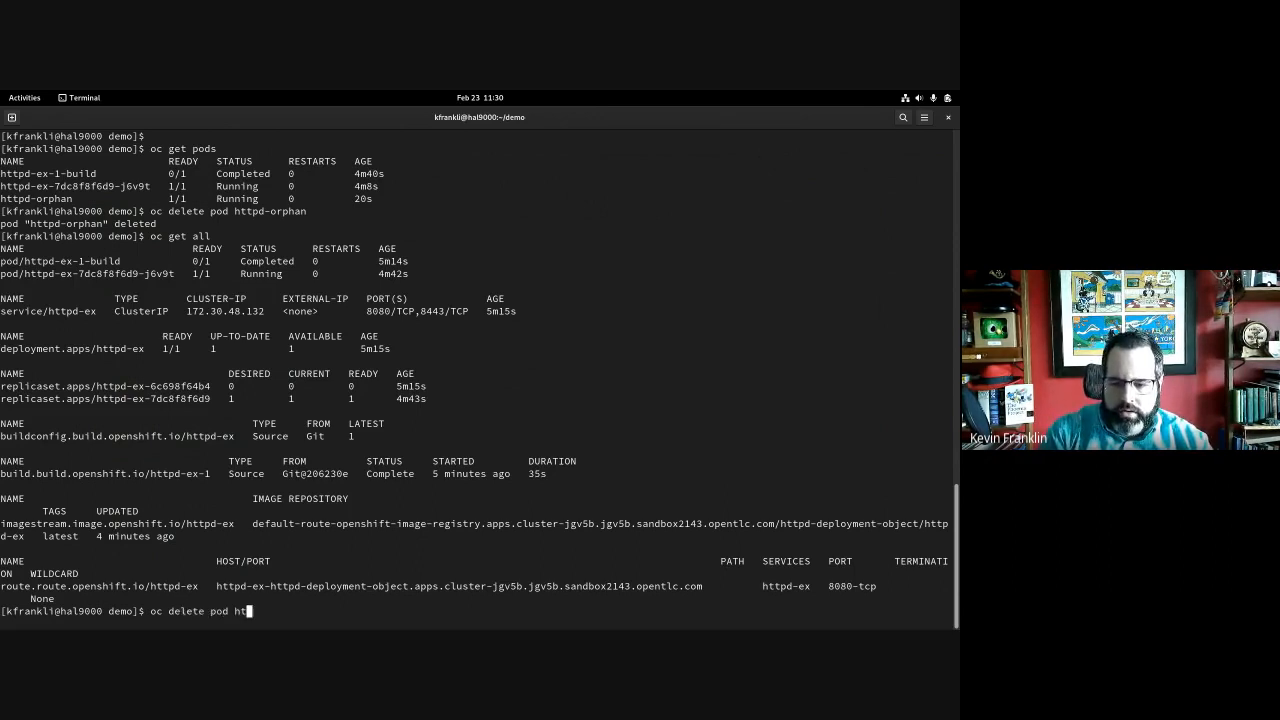
pyautogui.press('BackSpace')
pyautogui.press('BackSpace')
pyautogui.press('BackSpace')
pyautogui.press('BackSpace')
pyautogui.press('BackSpace')
pyautogui.press('BackSpace')
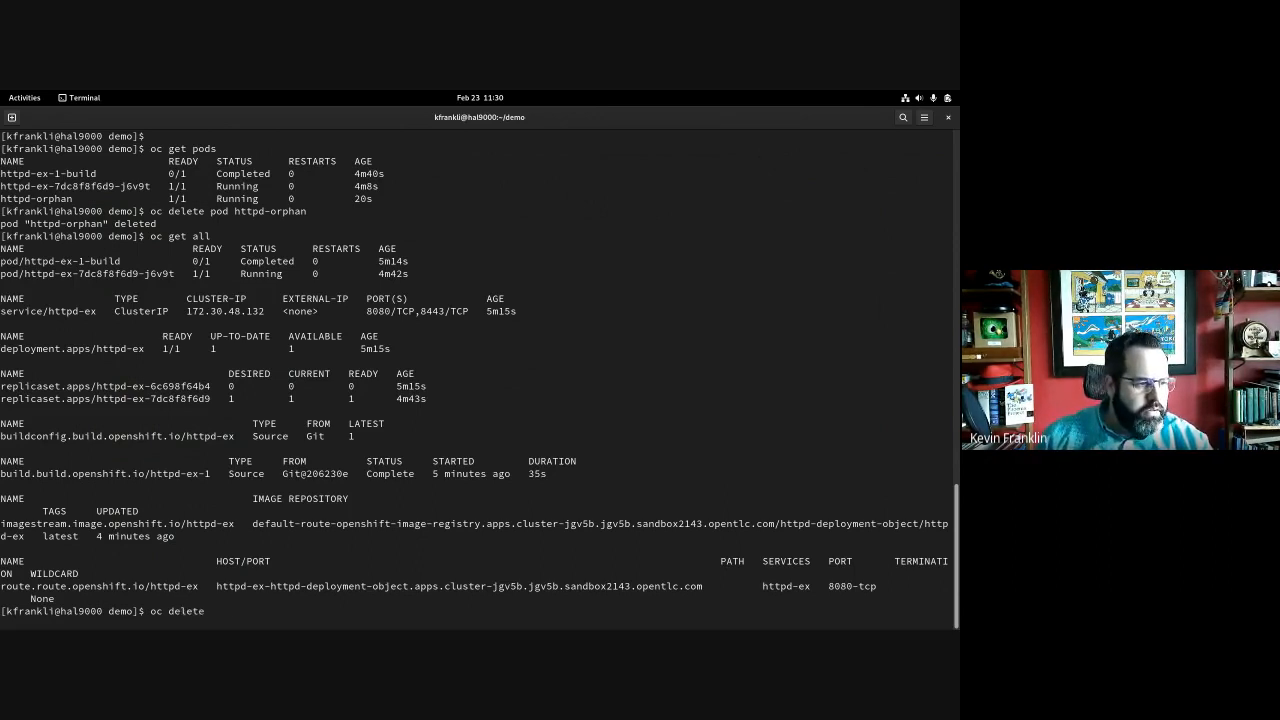
pyautogui.write('ht')
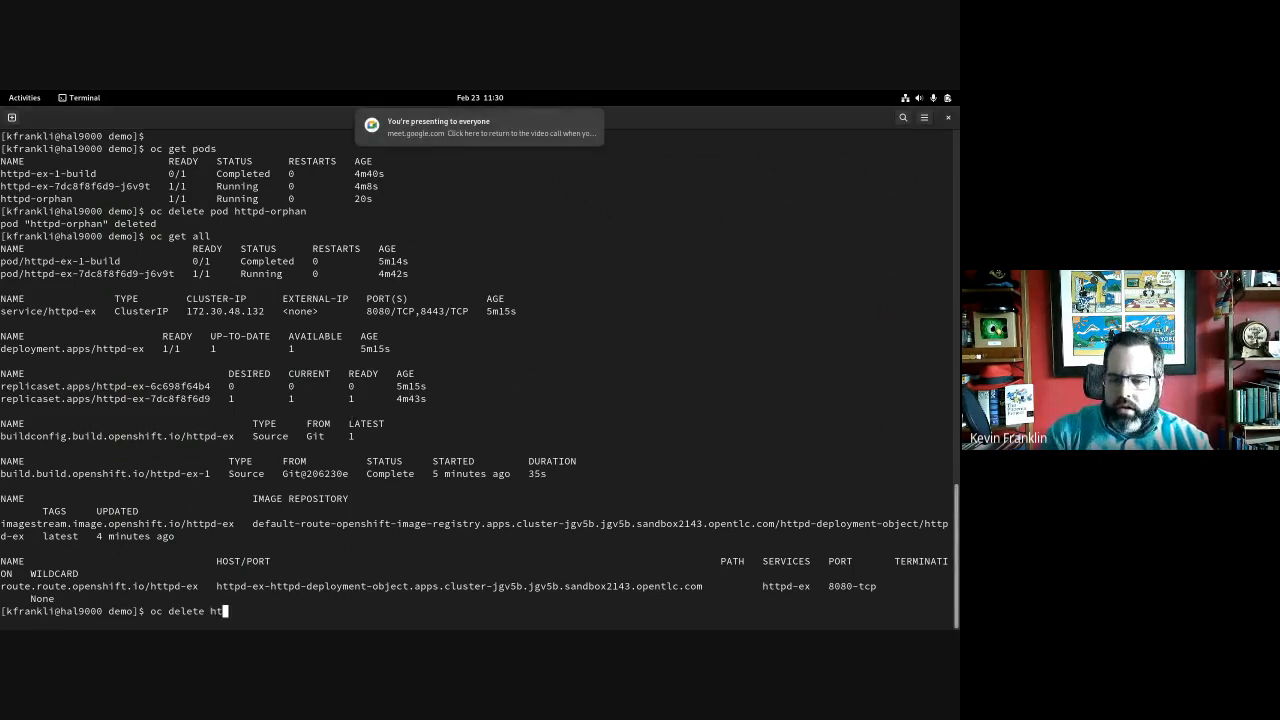
pyautogui.write('tpd-')
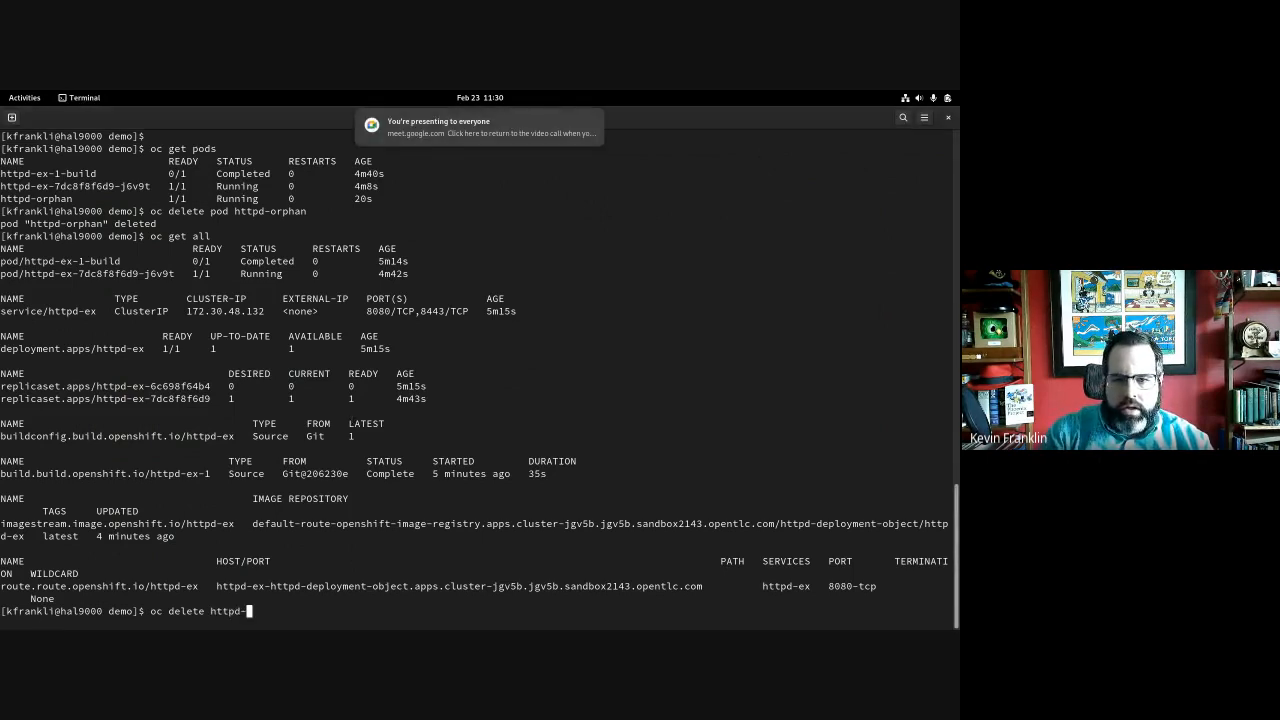
pyautogui.write('ex-1-build')
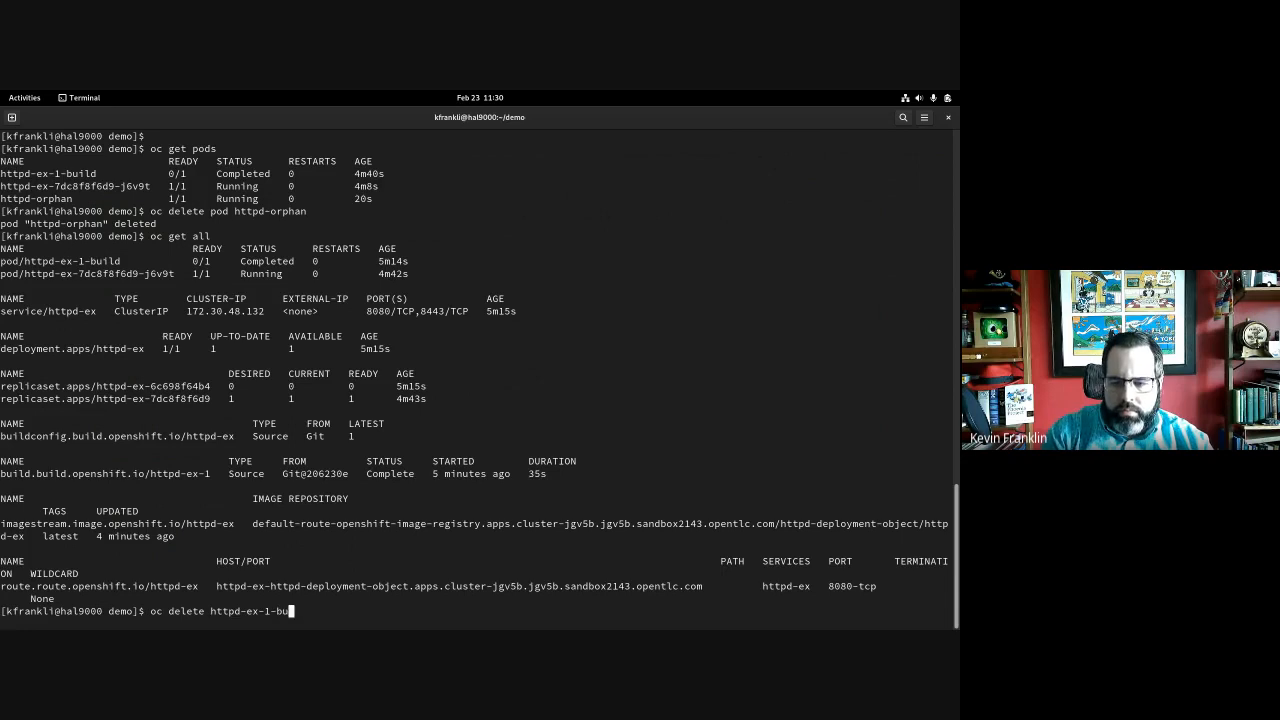
pyautogui.press('Return')
# - Try to delete the build pod again with the corrected command "oc delete podhttpd-ex-1-build"
pyautogui.press('Up')
pyautogui.press('Left')
pyautogui.press('Left')
pyautogui.press('Left')
pyautogui.press('Left')
pyautogui.press('Left')
pyautogui.press('Left')
pyautogui.press('Left')
pyautogui.press('Left')
pyautogui.press('Left')
pyautogui.press('Left')
pyautogui.press('Left')
pyautogui.press('Left')
pyautogui.press('Left')
pyautogui.press('Left')
pyautogui.press('Left')
pyautogui.press('Left')
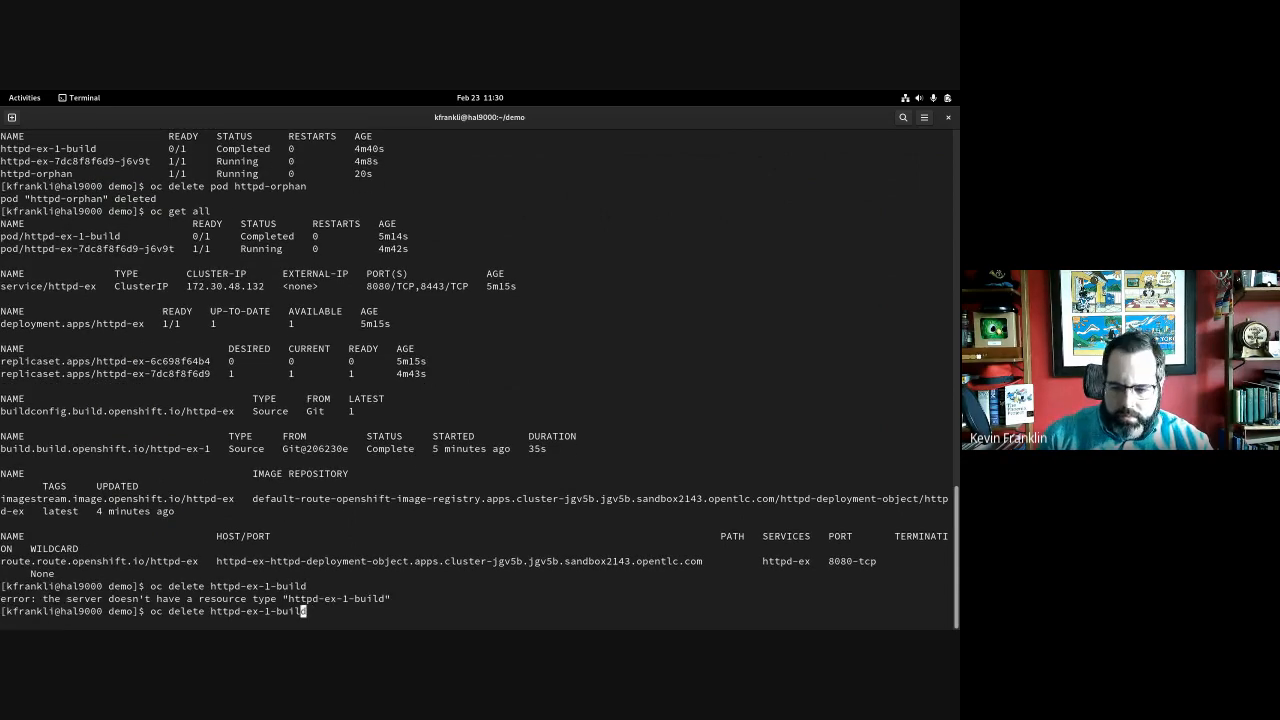
pyautogui.write('pod')
pyautogui.press('Return')
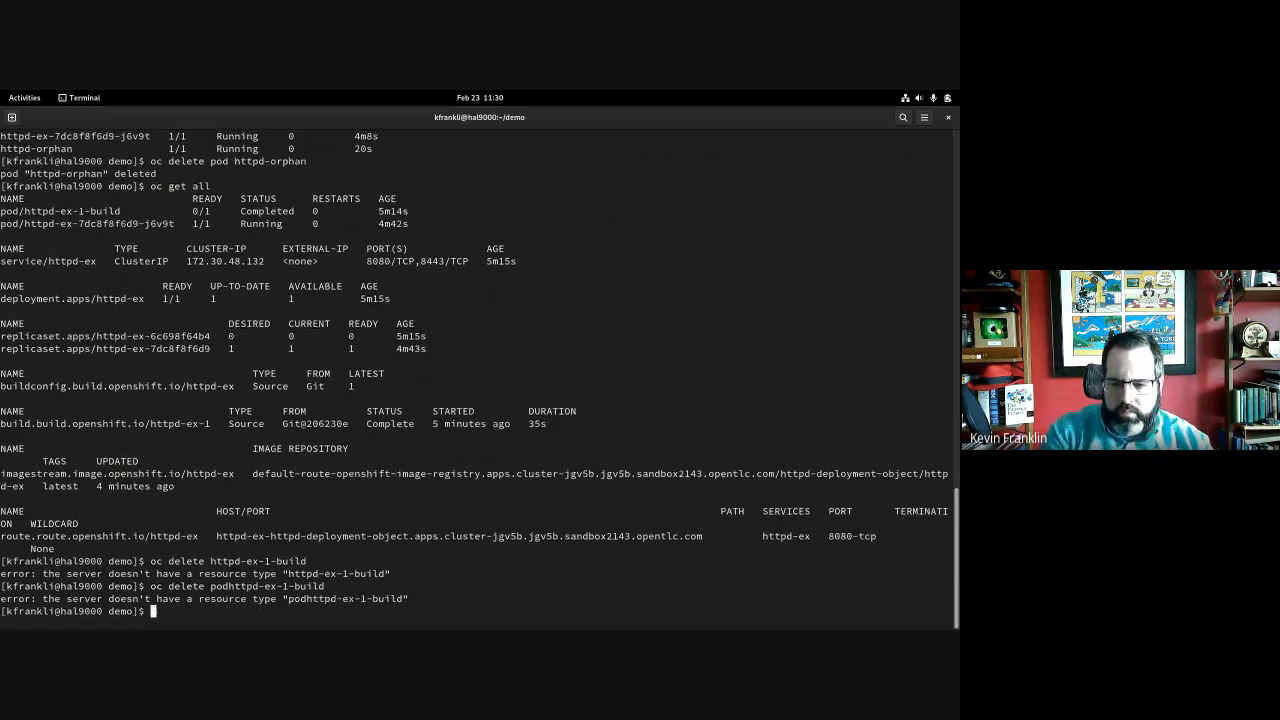
# - Delete the build pod by running "oc delete pod httpd-ex-1-build", and list all project resources with "oc get all"
pyautogui.press('Up')
pyautogui.press('Left')
pyautogui.press('Left')
pyautogui.press('Left')
pyautogui.press('Left')
pyautogui.press('Left')
pyautogui.press('Left')
pyautogui.press('Left')
pyautogui.press('Left')
pyautogui.press('Left')
pyautogui.press('Left')
pyautogui.press('Left')
pyautogui.press('Left')
pyautogui.press('Left')
pyautogui.press('Left')
pyautogui.press('Left')
pyautogui.press('Left')
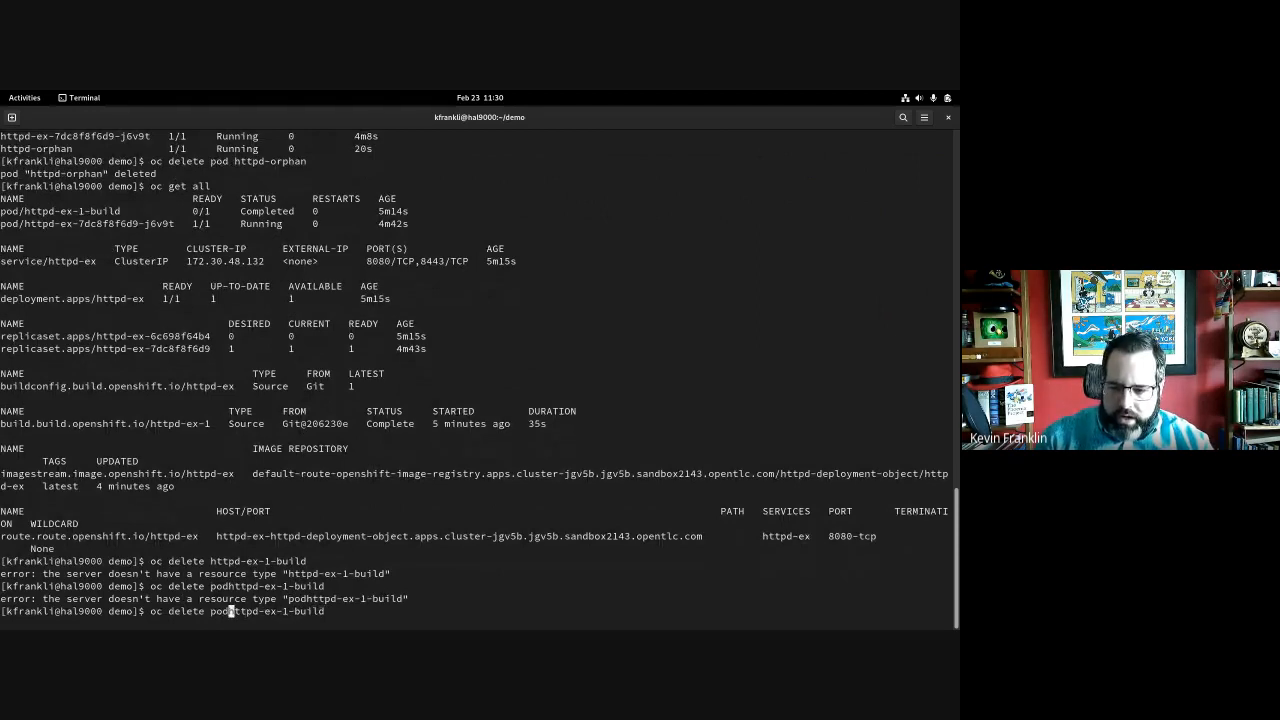
pyautogui.press('Return')
pyautogui.write('oc get all')
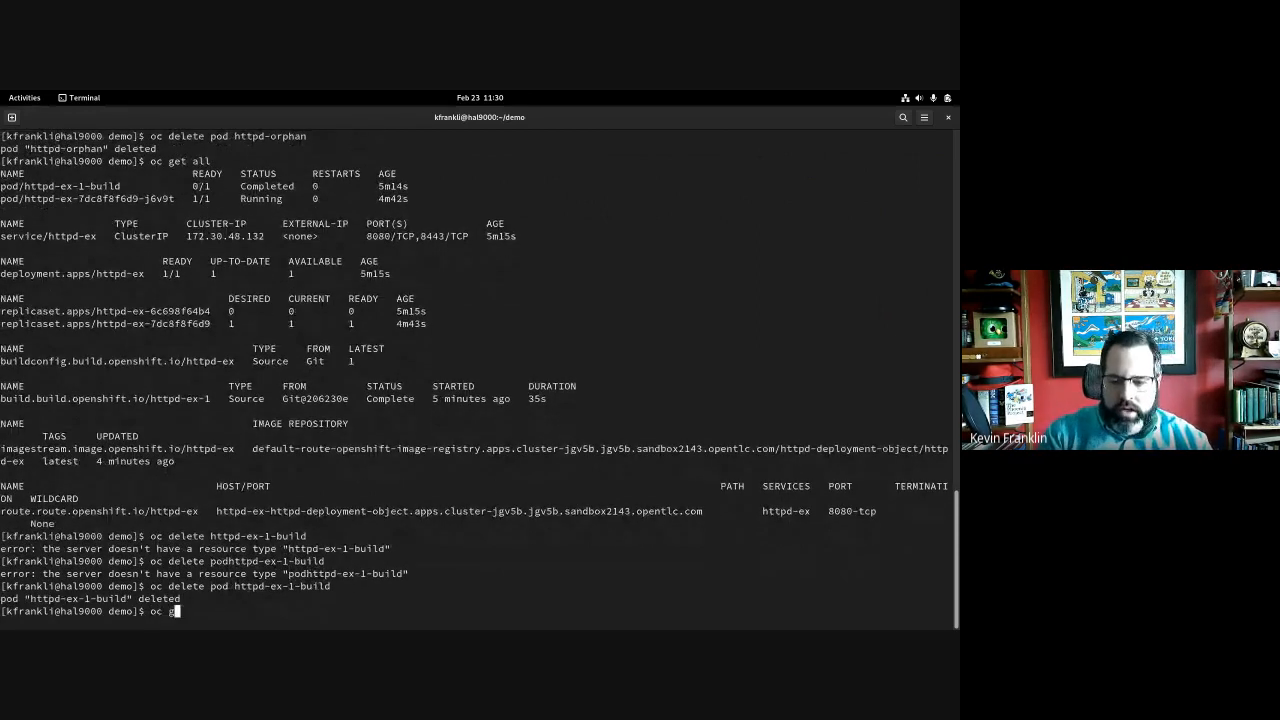
pyautogui.press('Return')
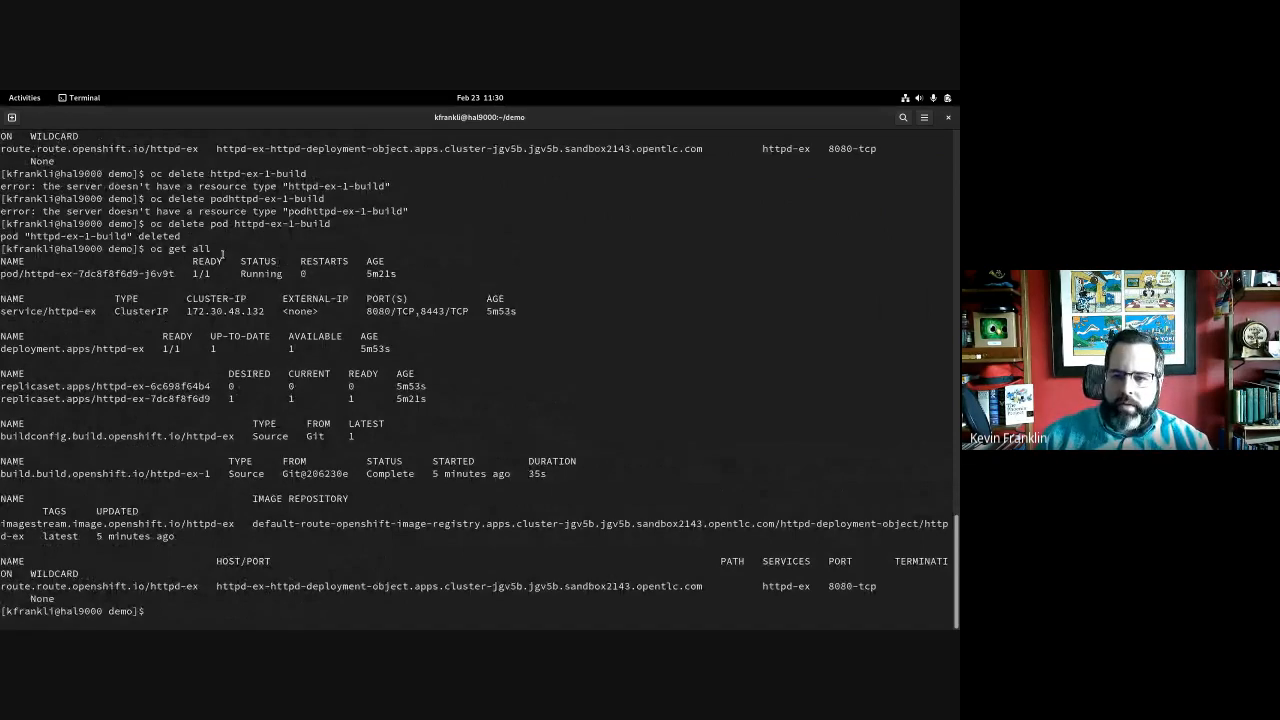
# - Copy the running pod's resource name and try to delete it with "oc delete pod pod/httpd-ex-7dc8f8f6d9-j6v9t"
pyautogui.moveTo(174, 273); pyautogui.dragTo(1, 274)
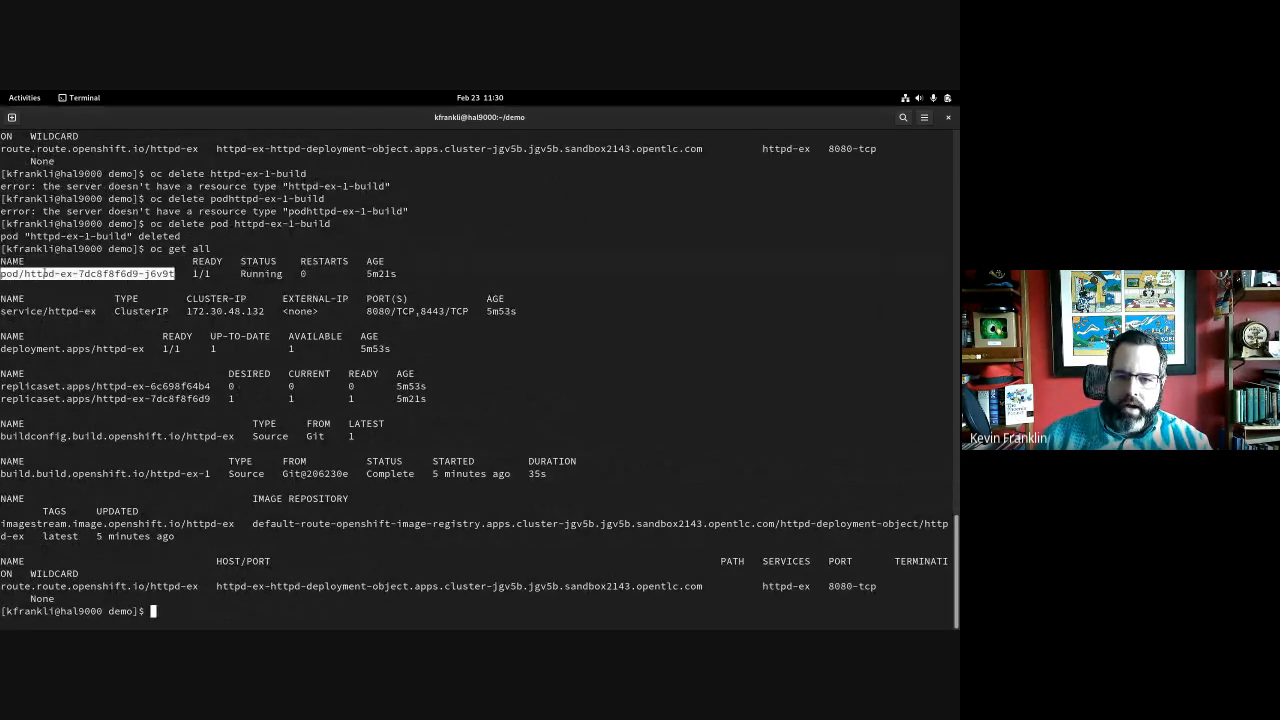
pyautogui.rightClick(46, 277)
pyautogui.click(62, 282)
pyautogui.write('oc')
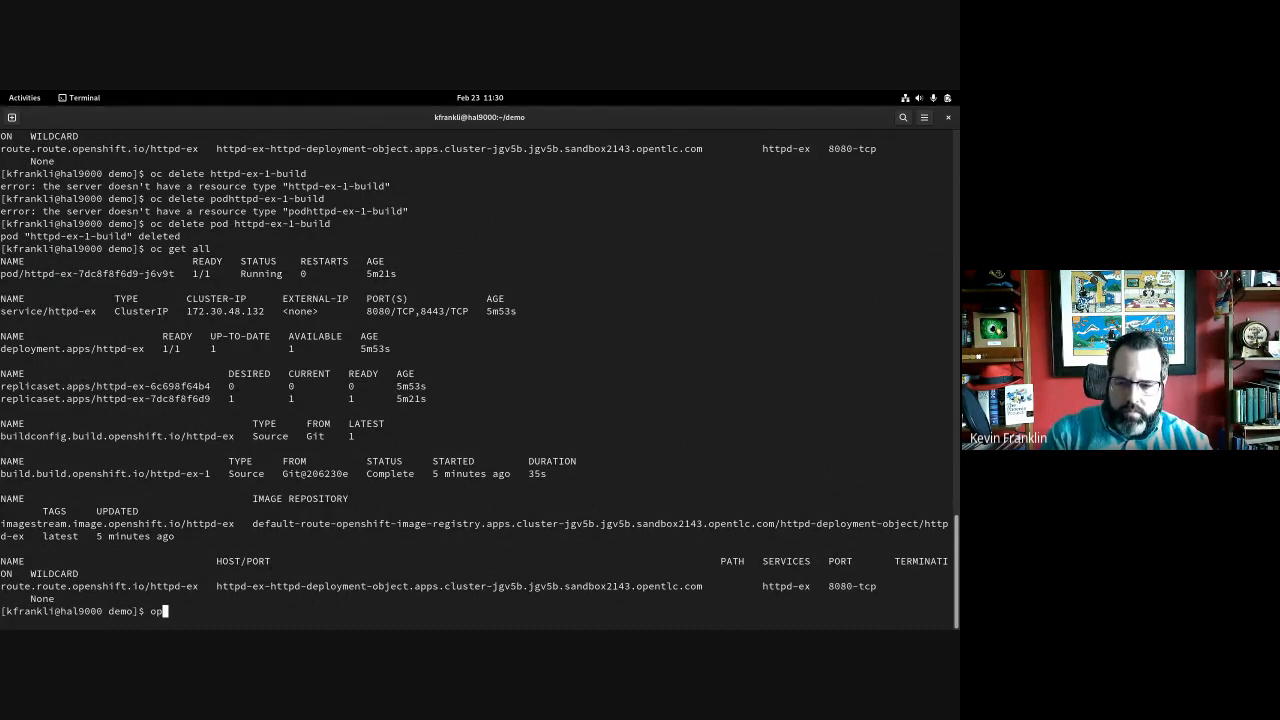
pyautogui.write(' delete pod')
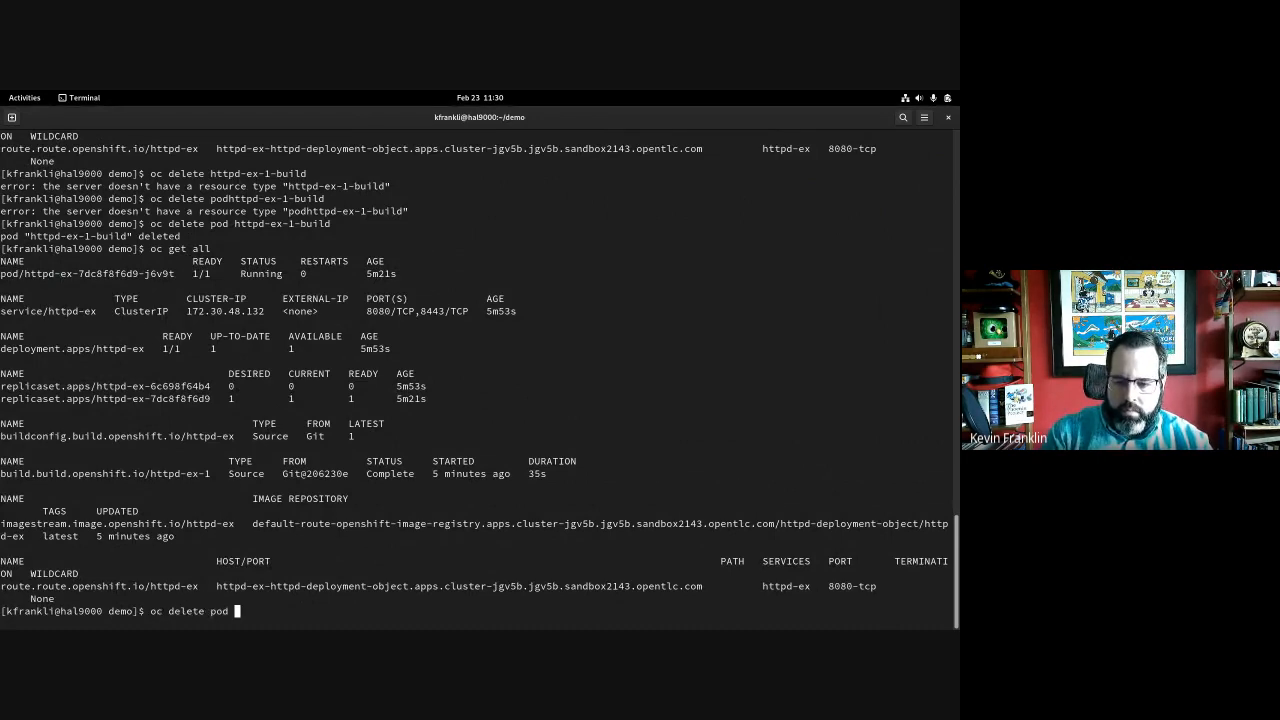
pyautogui.hotkey('ctrl', 'shift', 'v')
pyautogui.press('Return')
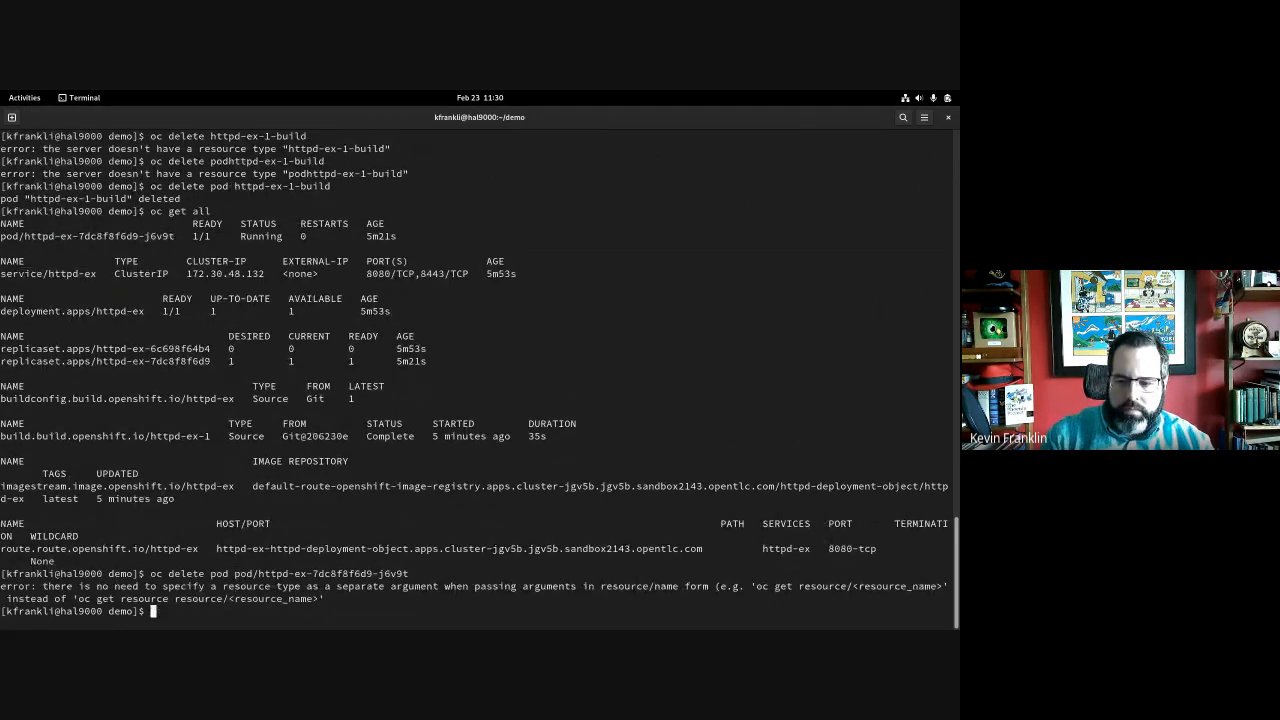
# - Delete the Deployment-managed pod by running "oc delete pod/httpd-ex-7dc8f8f6d9-j6v9t"
pyautogui.press('Up')
pyautogui.hotkey('ctrl', 'Left')
pyautogui.hotkey('ctrl', 'Left')
pyautogui.hotkey('ctrl', 'Left')
pyautogui.hotkey('ctrl', 'Left')
pyautogui.hotkey('ctrl', 'Left')
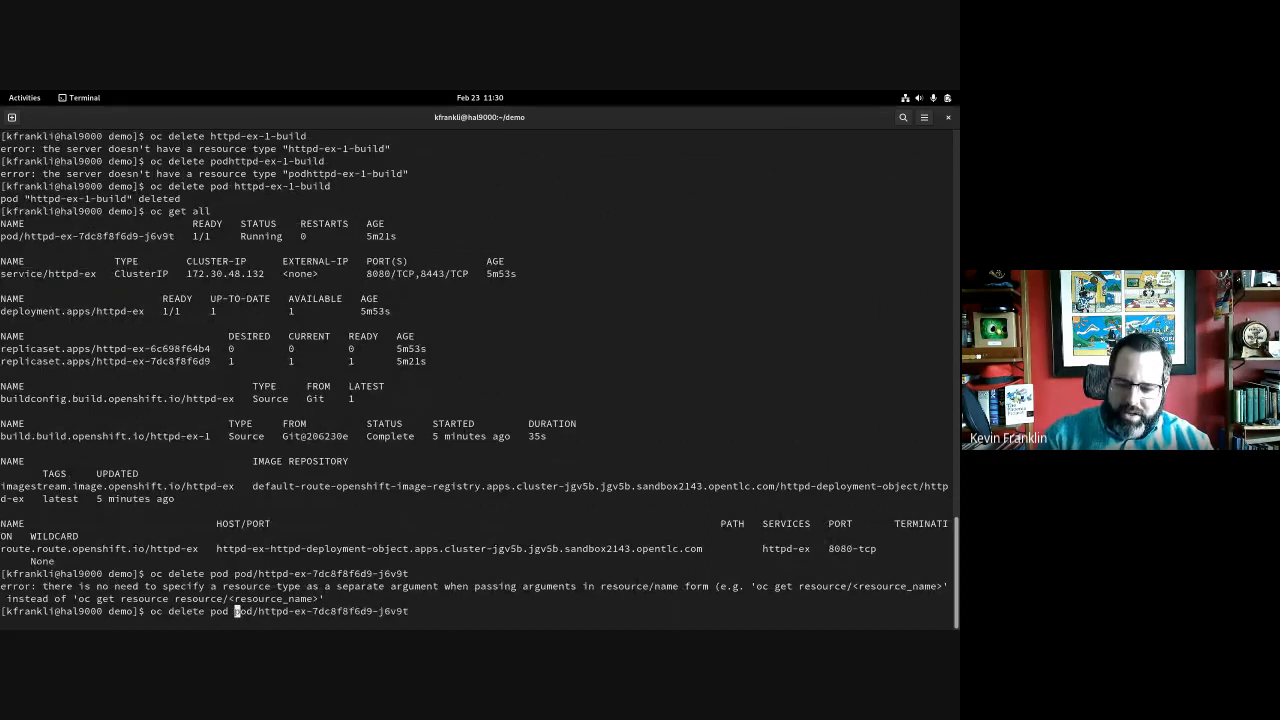
pyautogui.press('BackSpace')
pyautogui.press('BackSpace')
pyautogui.press('BackSpace')
pyautogui.press('BackSpace')
pyautogui.press('Return')
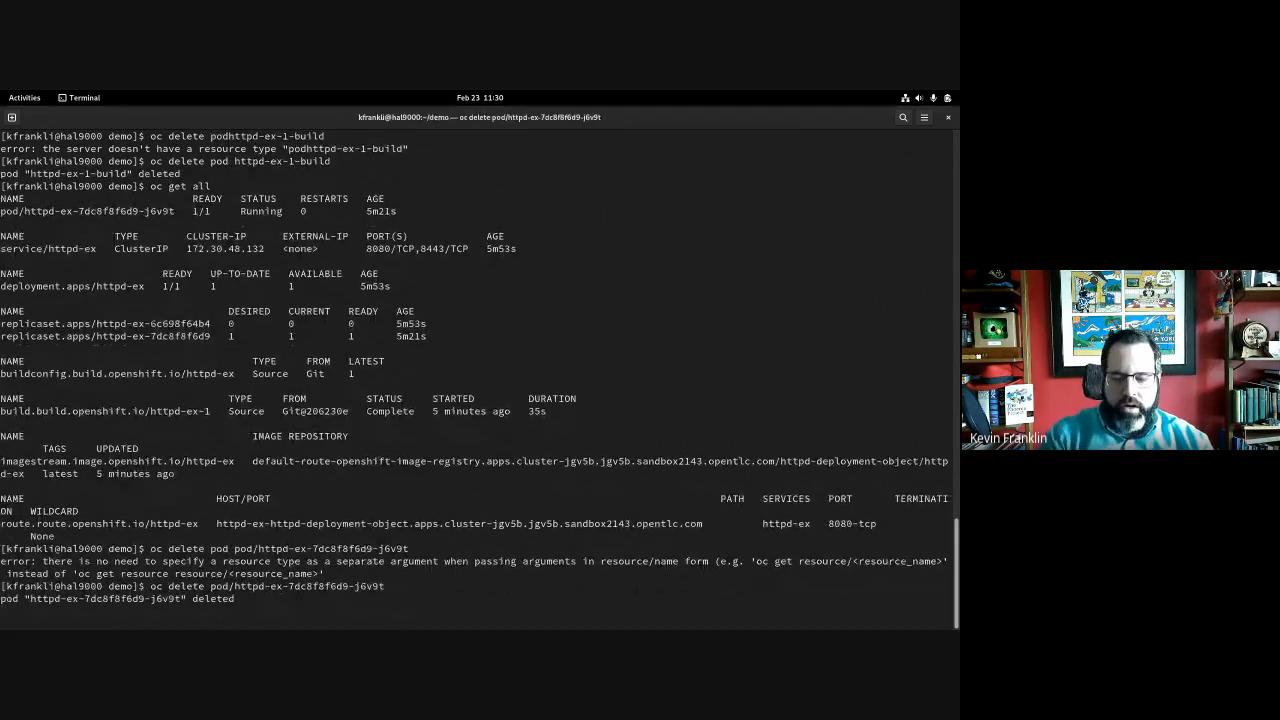
# - Switch to the OpenShift console in Chrome and view the httpd-ex deployment's details in the topology
pyautogui.press('super')
pyautogui.click(315, 374)
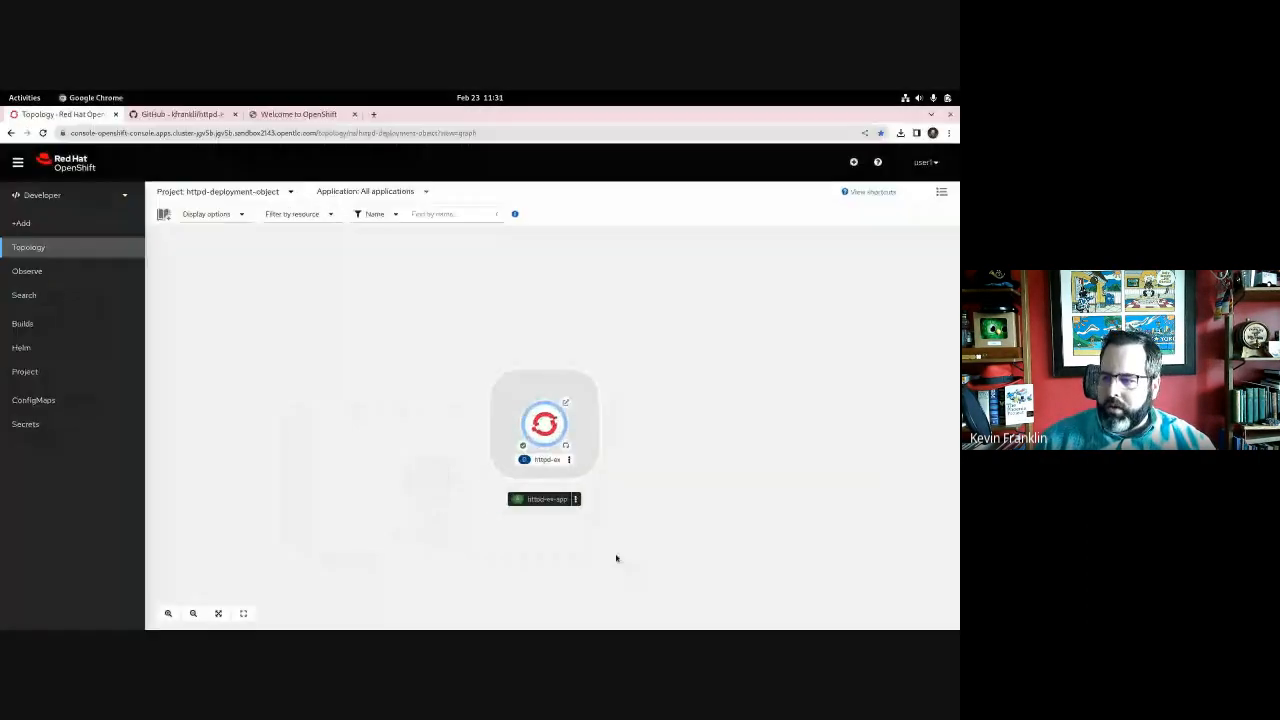
pyautogui.click(544, 425)
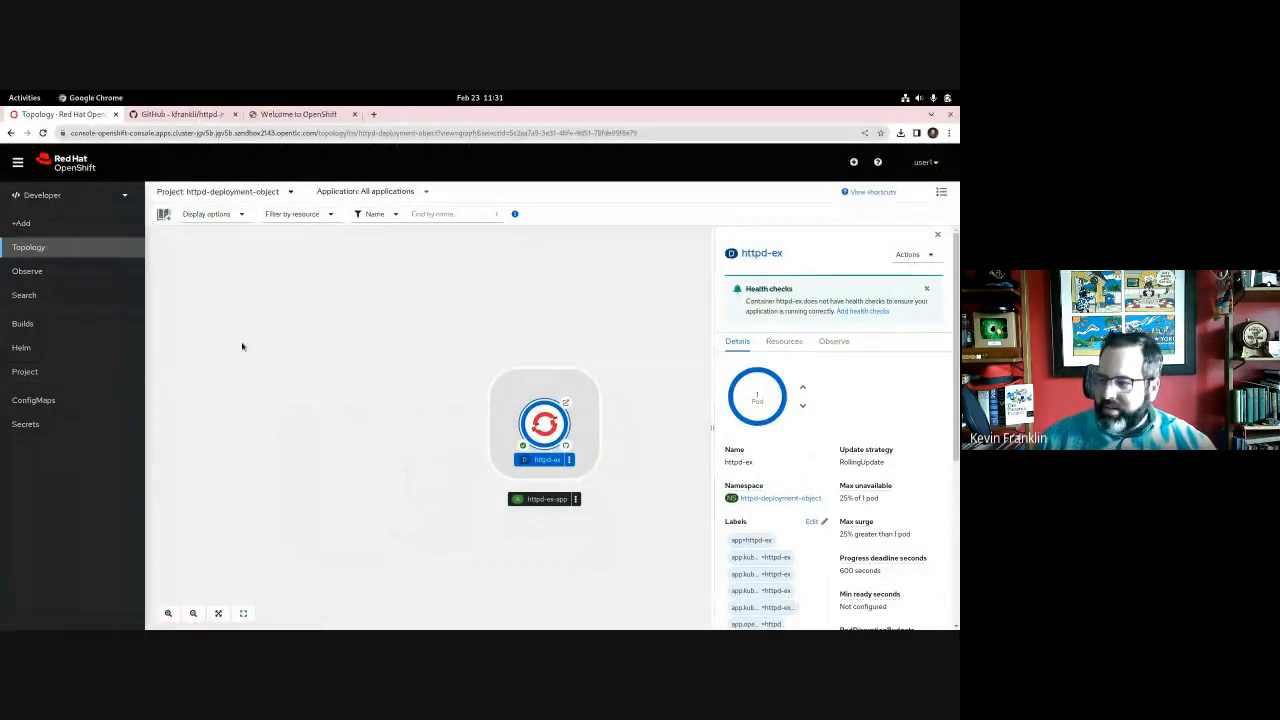
# - Return to the terminal and shrink its window so the httpd-ex topology node and deployment details stay visible
pyautogui.press('super')
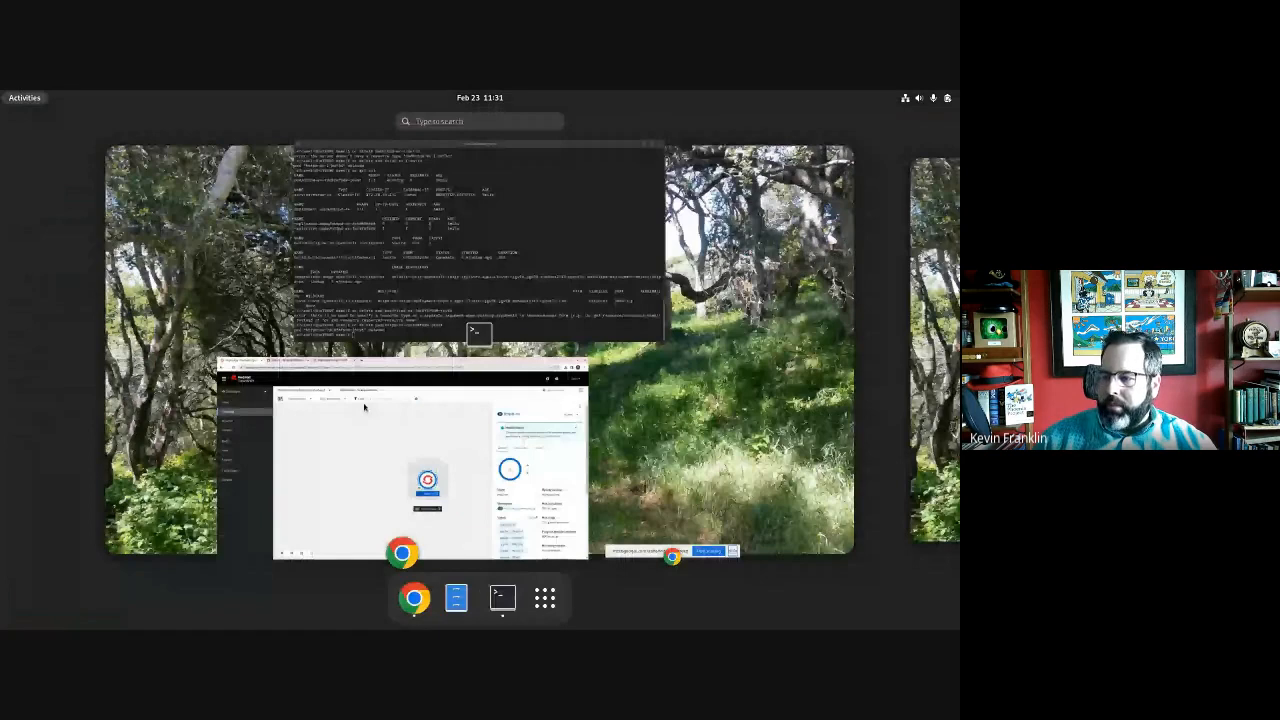
pyautogui.click(428, 285)
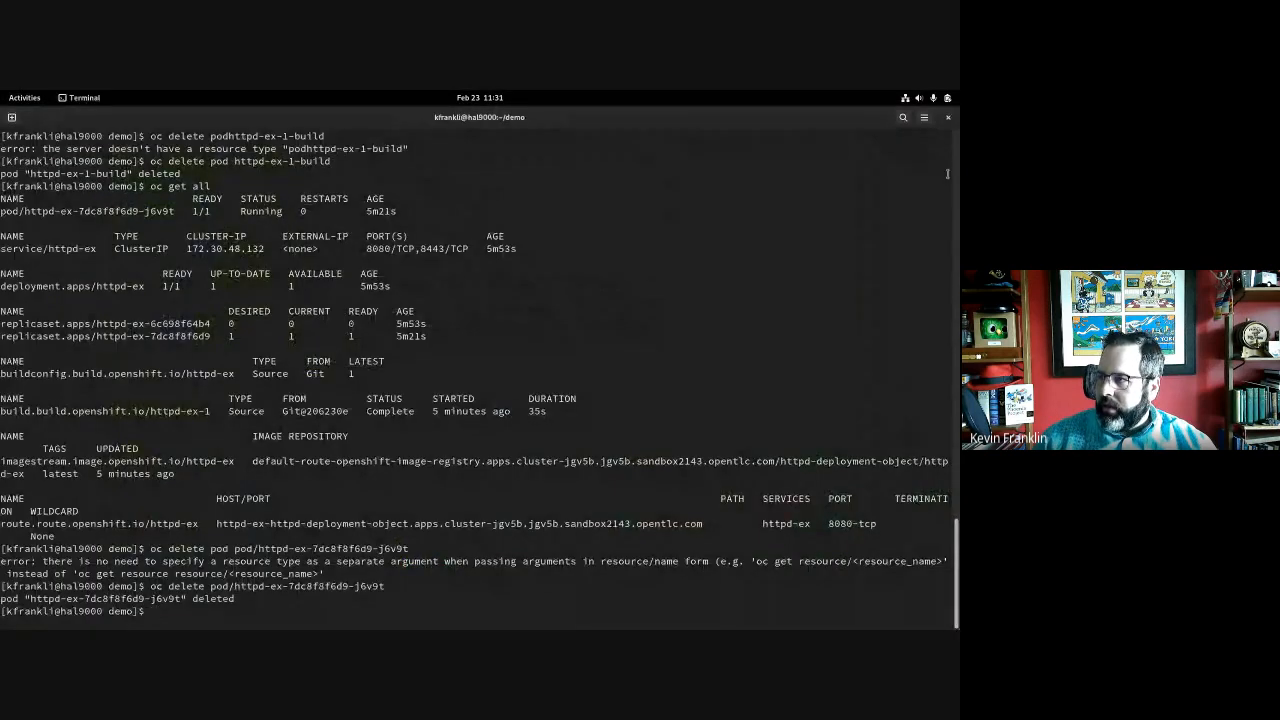
pyautogui.moveTo(955, 117); pyautogui.dragTo(763, 136)
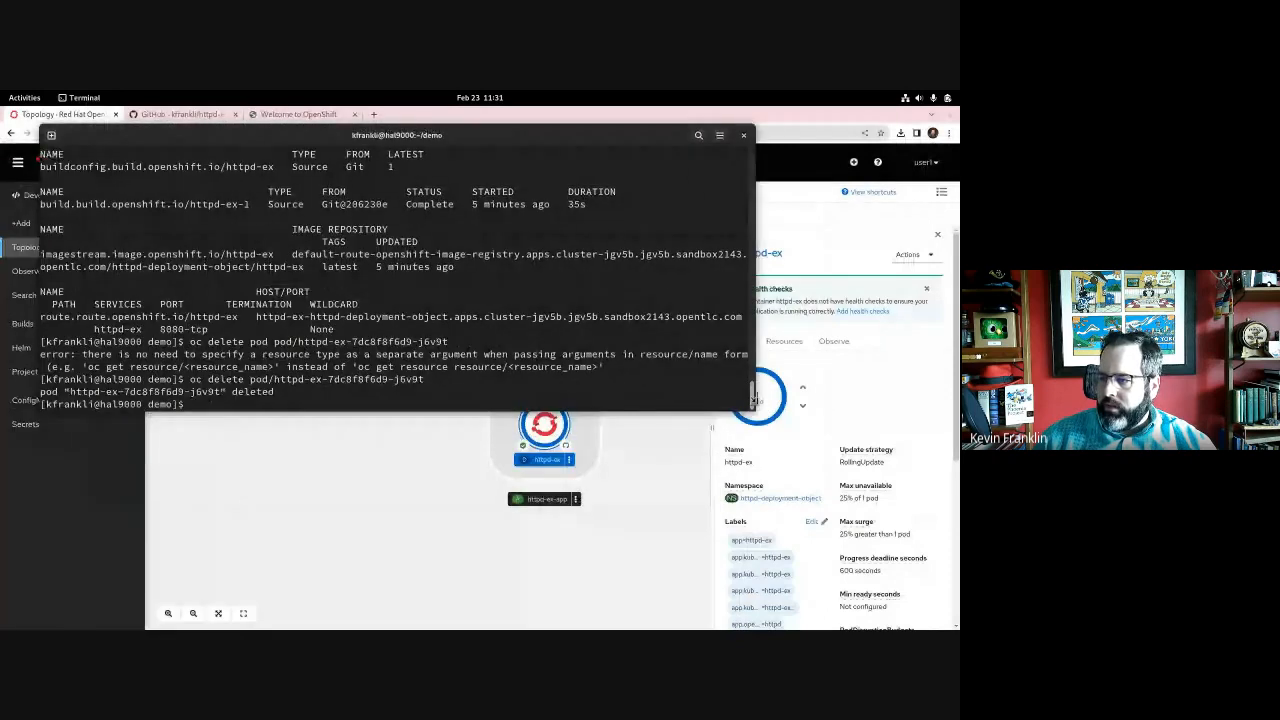
pyautogui.scroll(1, 756, 405)
pyautogui.moveTo(754, 411); pyautogui.dragTo(629, 323)
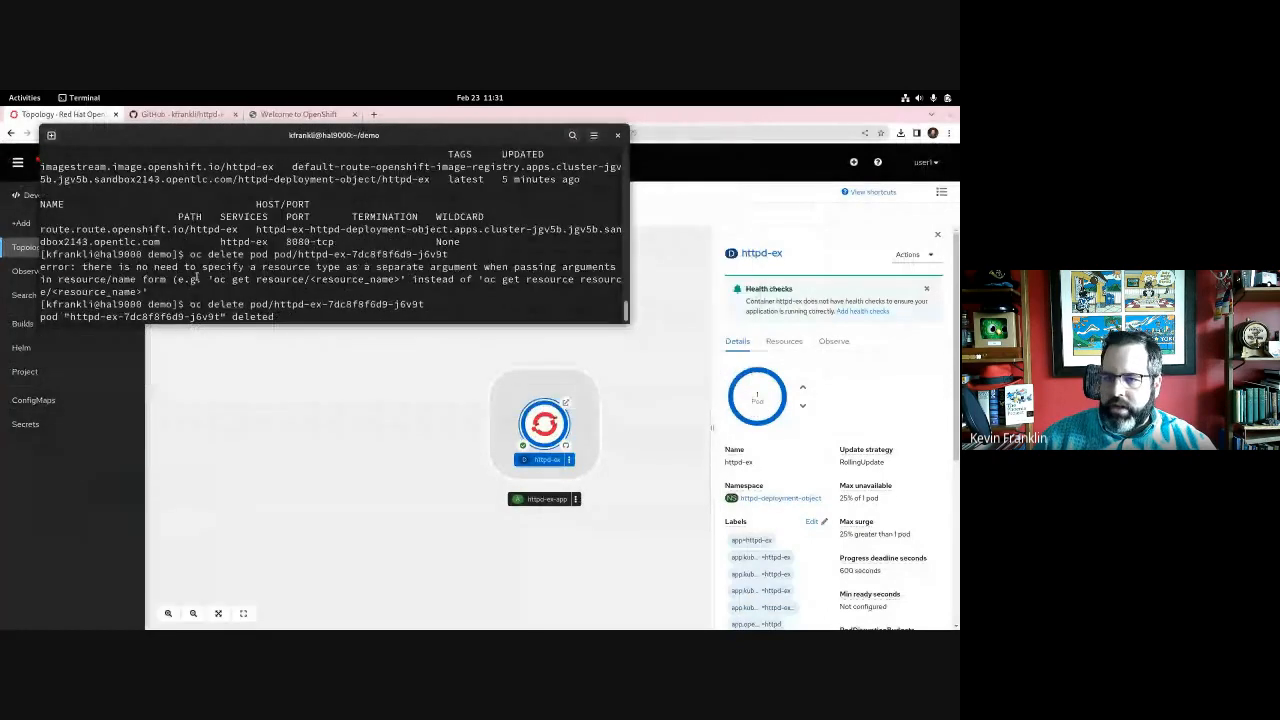
# - List the pods with "oc get pod" and compare the running pod's name suffix with the deleted pod's
pyautogui.write('io')
pyautogui.press('BackSpace')
pyautogui.press('BackSpace')
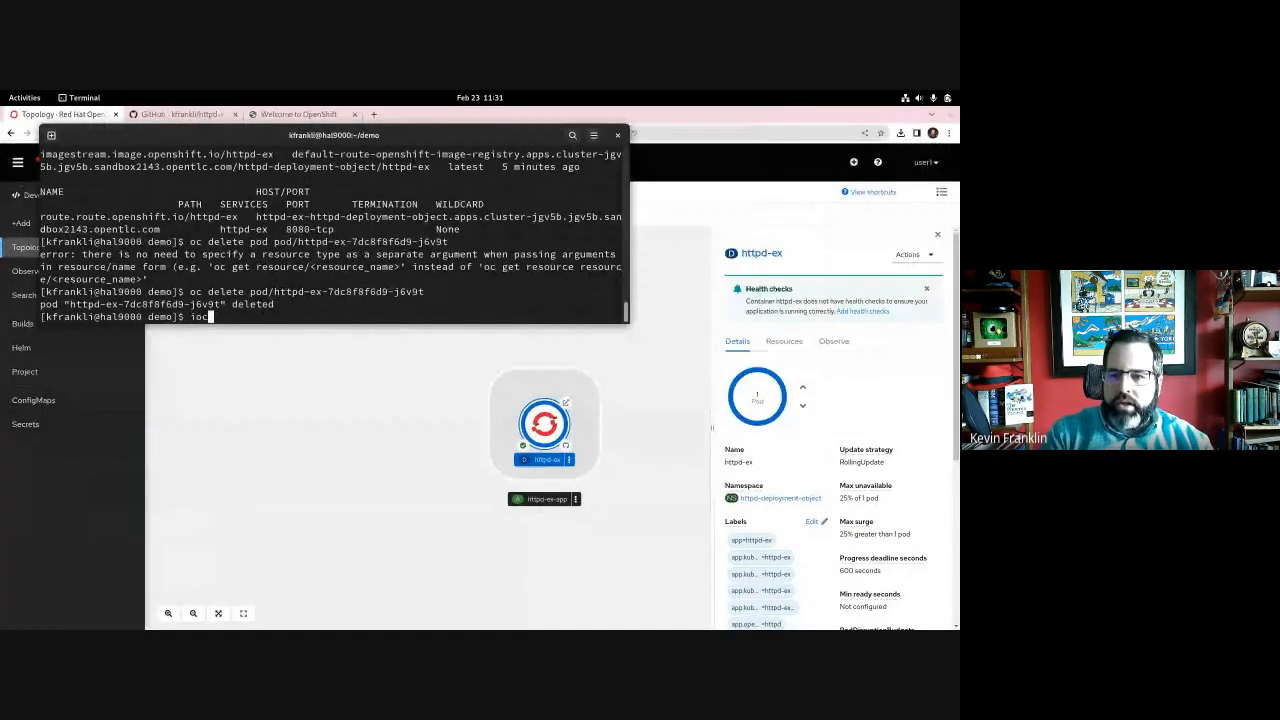
pyautogui.write('oc get pod')
pyautogui.press('Return')
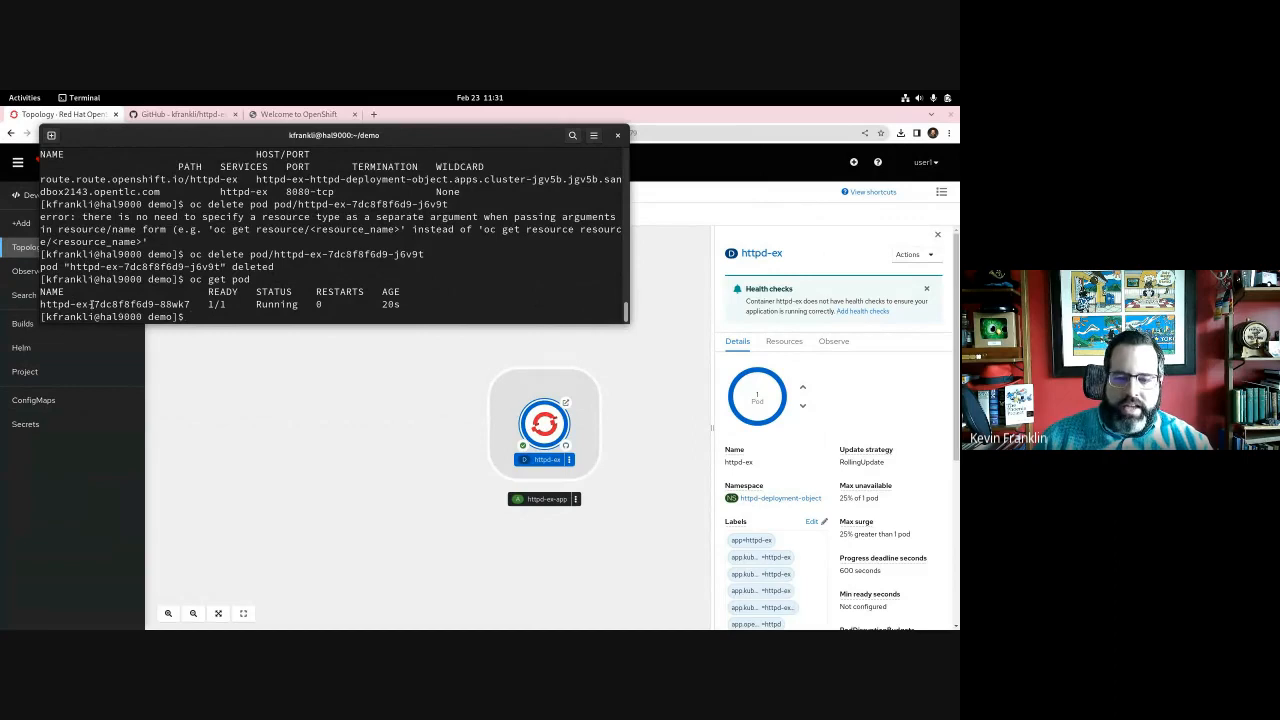
pyautogui.moveTo(93, 304); pyautogui.dragTo(188, 304)
pyautogui.moveTo(324, 256); pyautogui.dragTo(422, 256)
pyautogui.click(228, 279)
# - Delete the replacement pod with "oc delete po httpd-ex-7dc8f8f6d9-88wk7" and check the deployment's pod count in the console
pyautogui.write('oc delet')
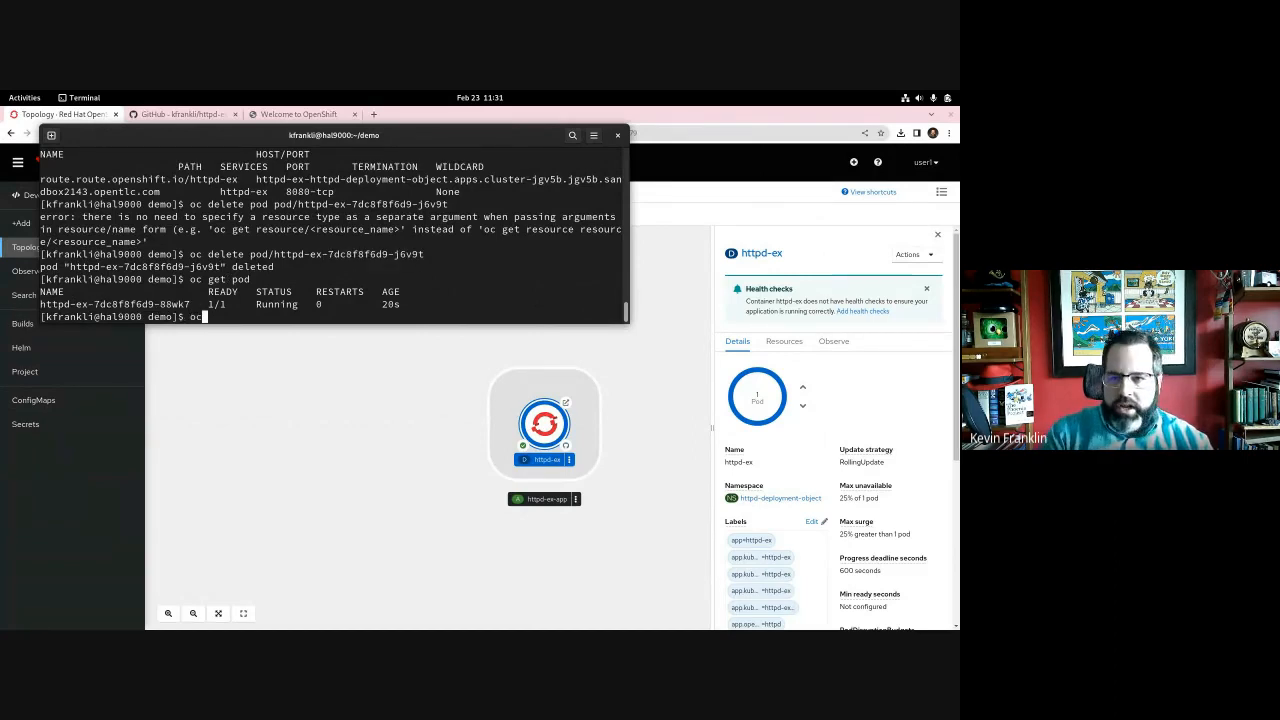
pyautogui.write('e pod ht')
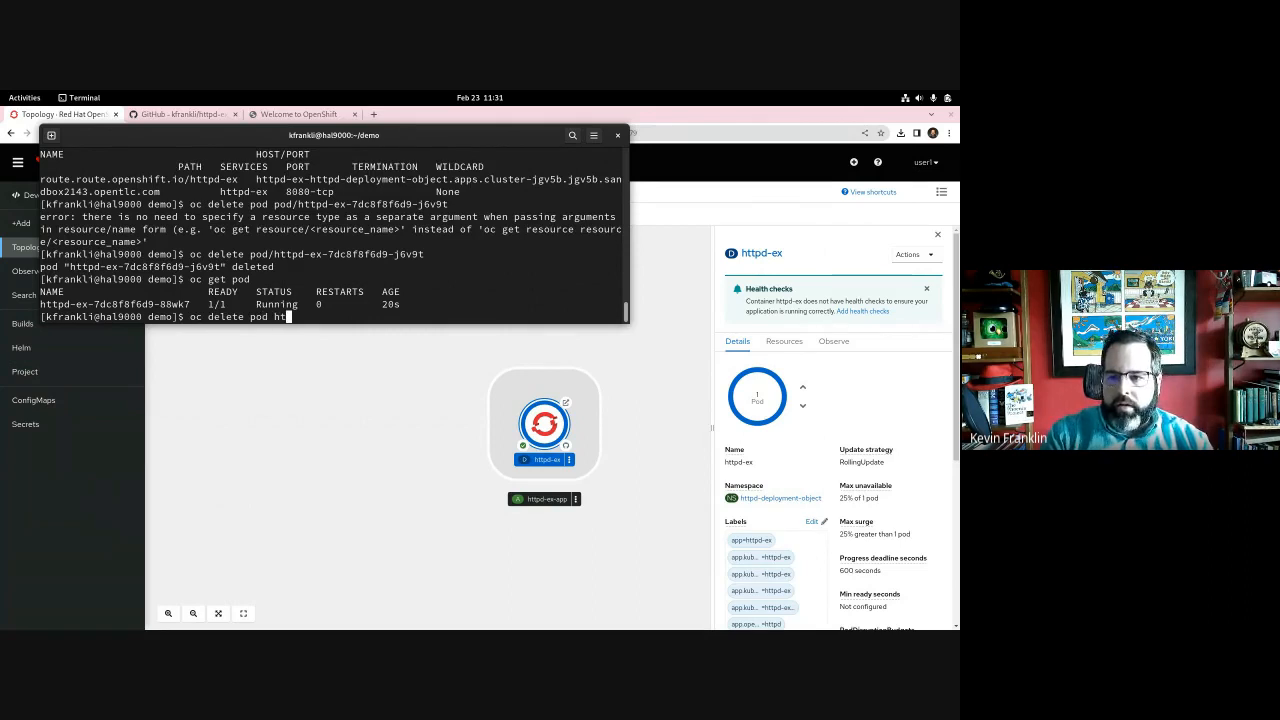
pyautogui.press('BackSpace')
pyautogui.write('/ht')
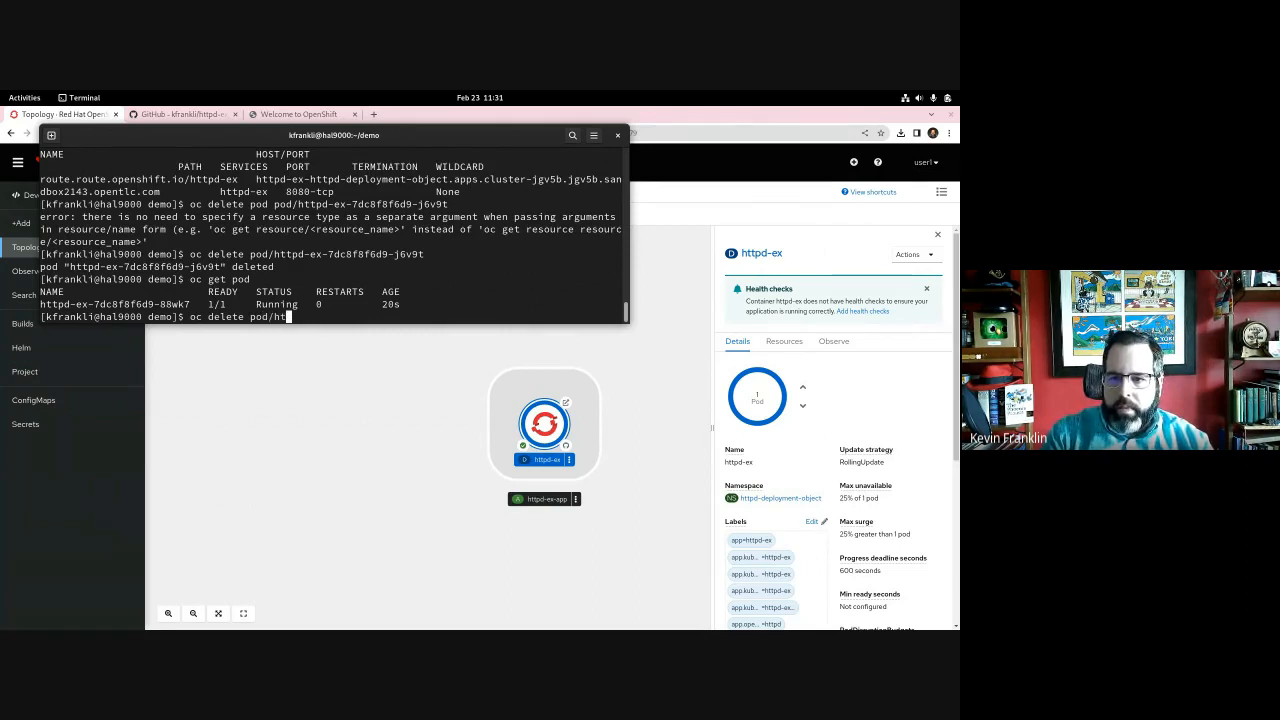
pyautogui.press('BackSpace')
pyautogui.press('BackSpace')
pyautogui.press('BackSpace')
pyautogui.press('BackSpace')
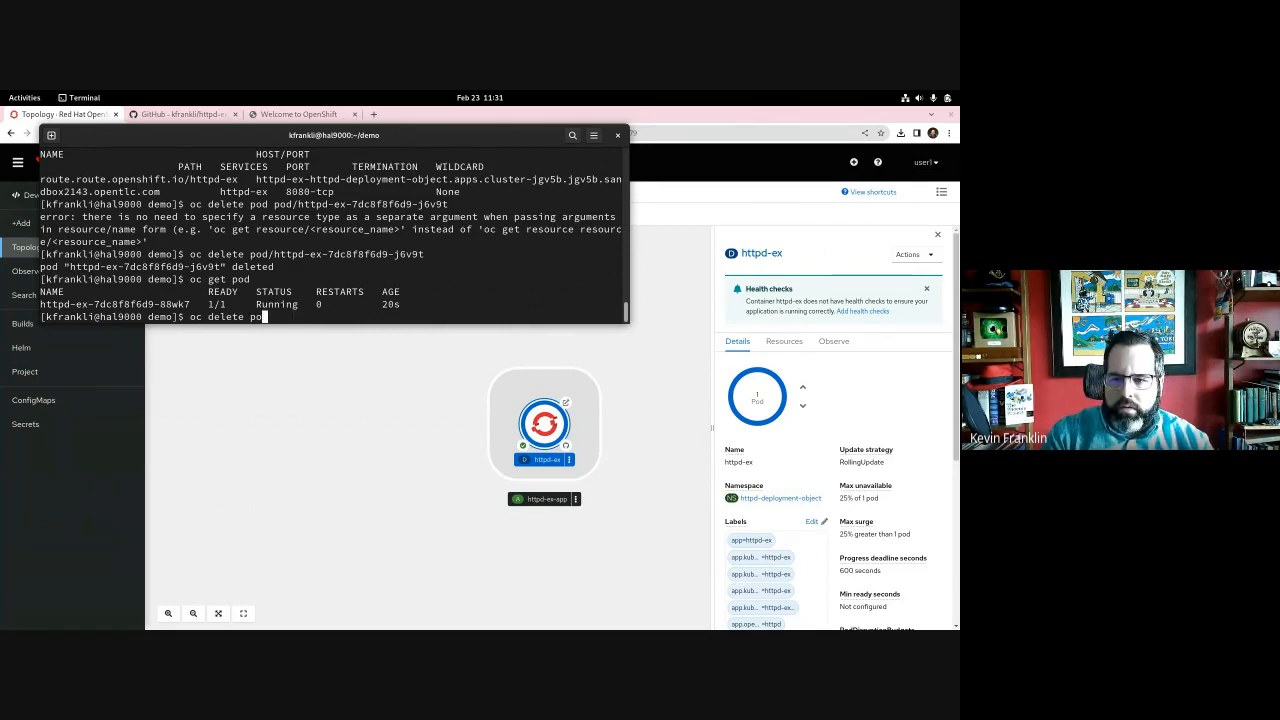
pyautogui.write('httpd-ex-')
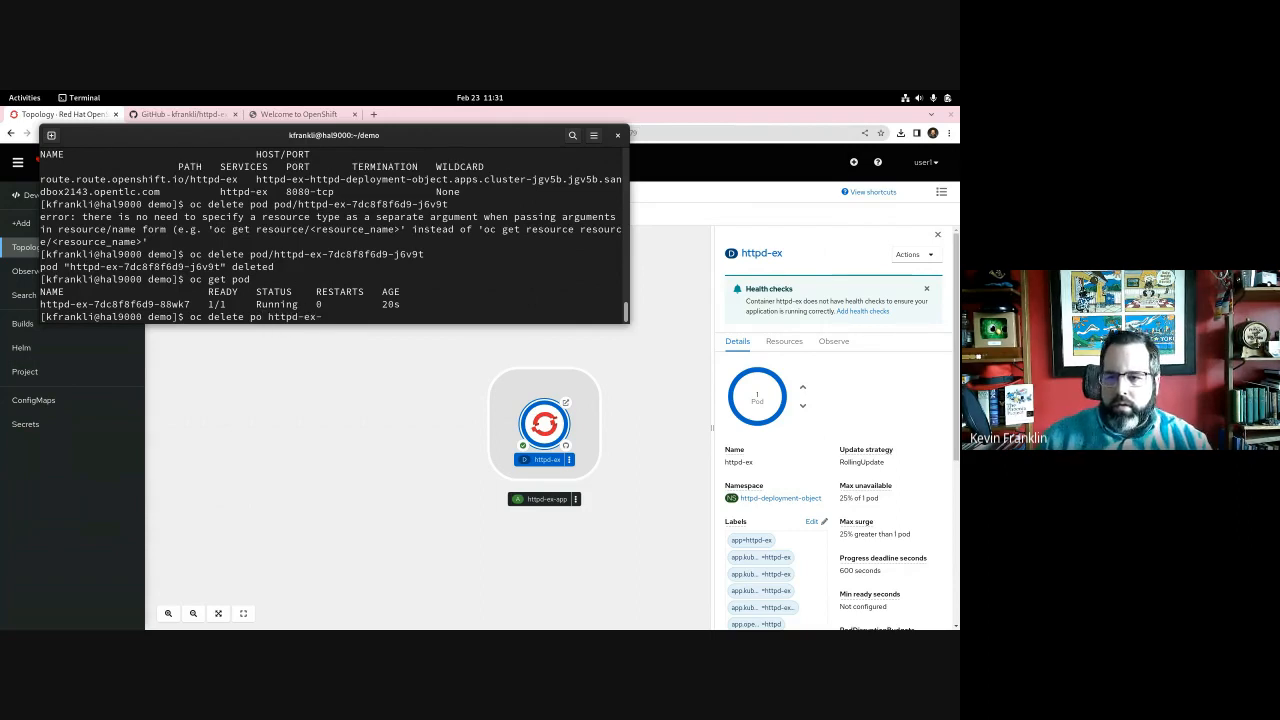
pyautogui.moveTo(190, 305); pyautogui.dragTo(94, 304)
pyautogui.rightClick(94, 304)
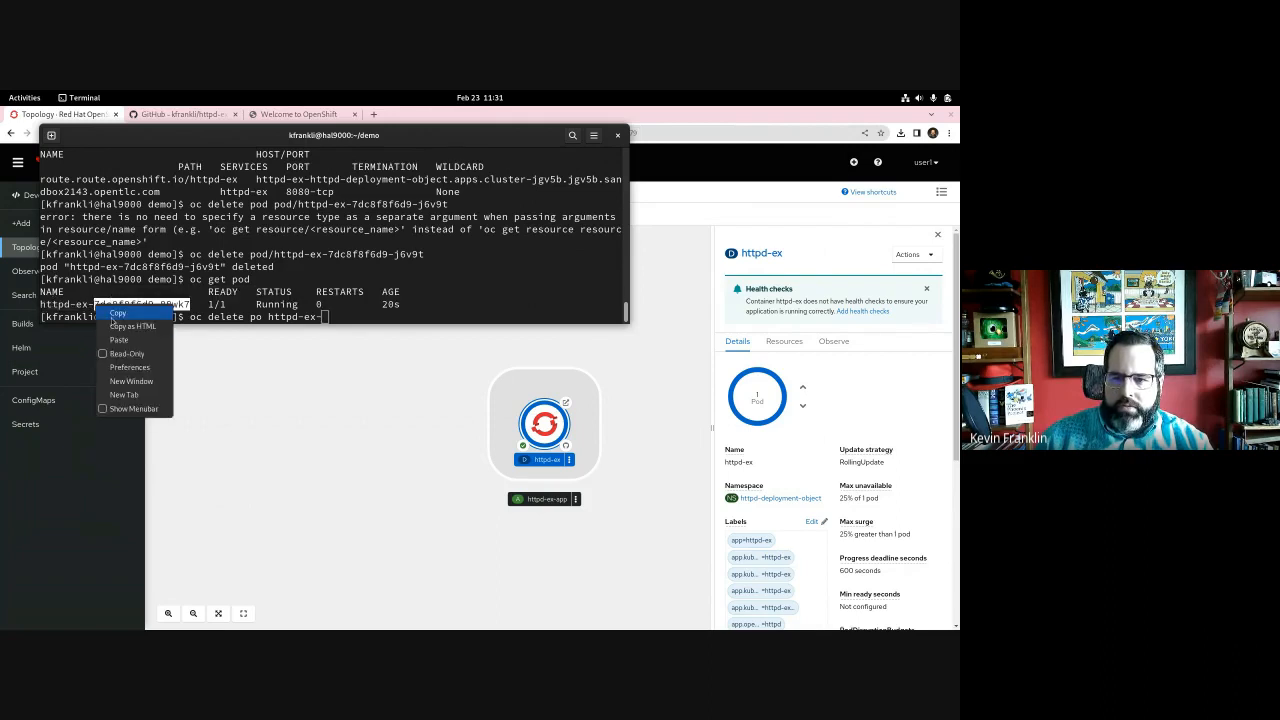
pyautogui.rightClick(293, 272)
pyautogui.click(312, 303)
pyautogui.press('Return')
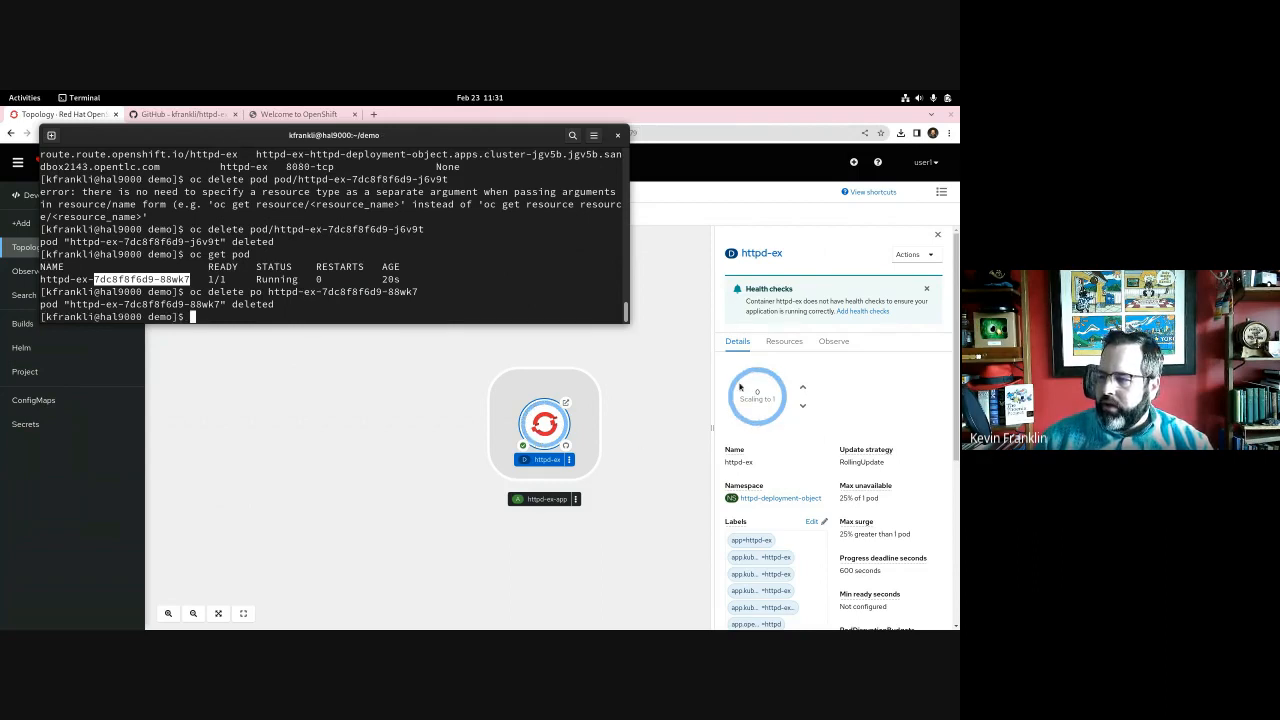
pyautogui.moveTo(775, 383)
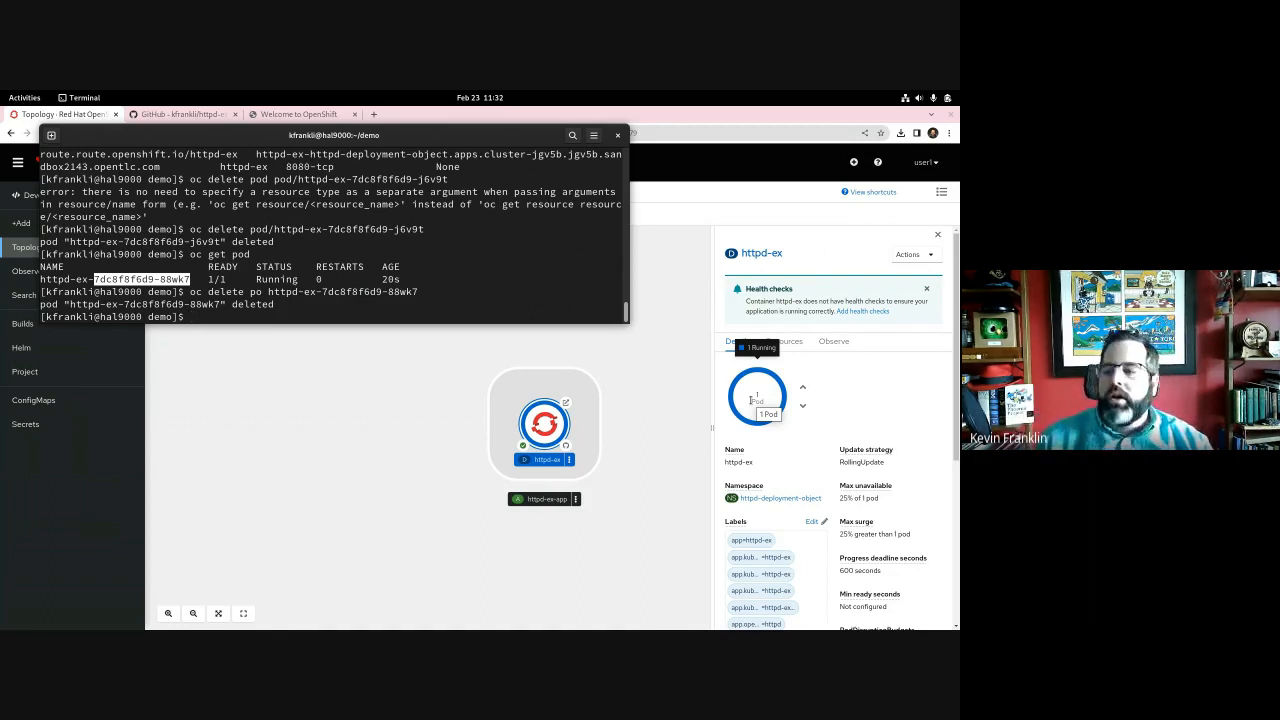
pyautogui.click(503, 293)
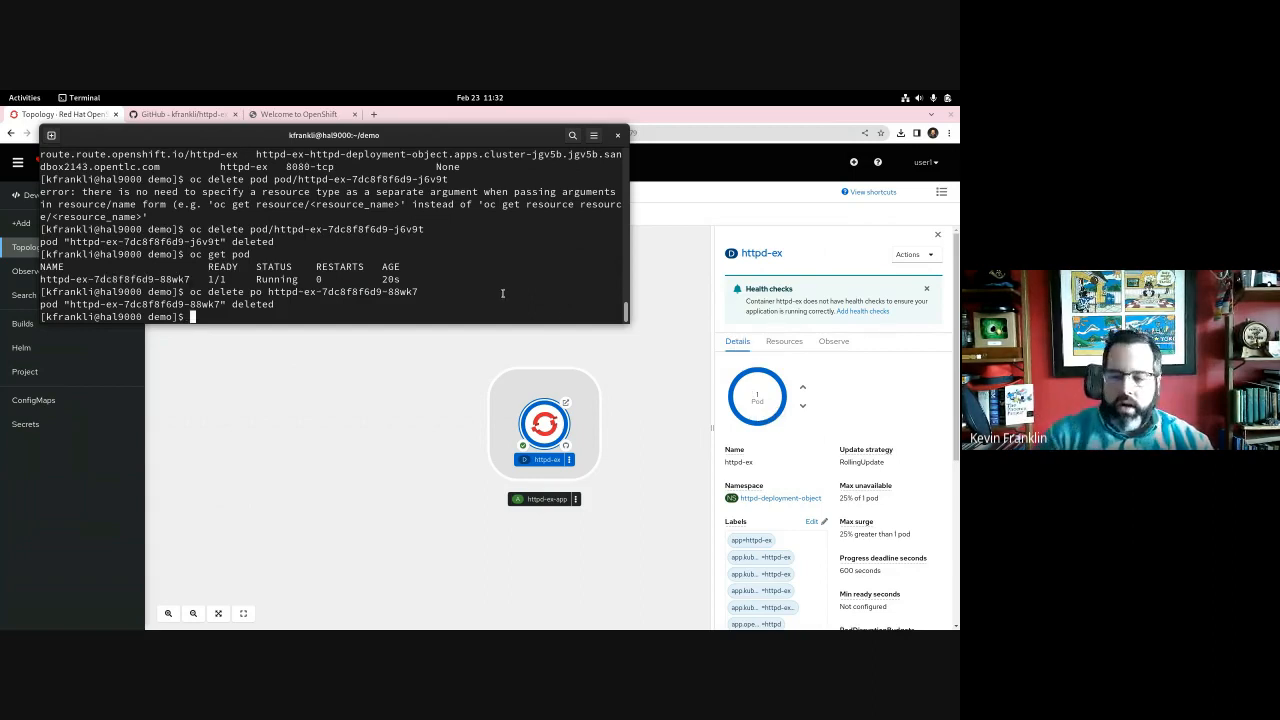
pyautogui.write('oc e')
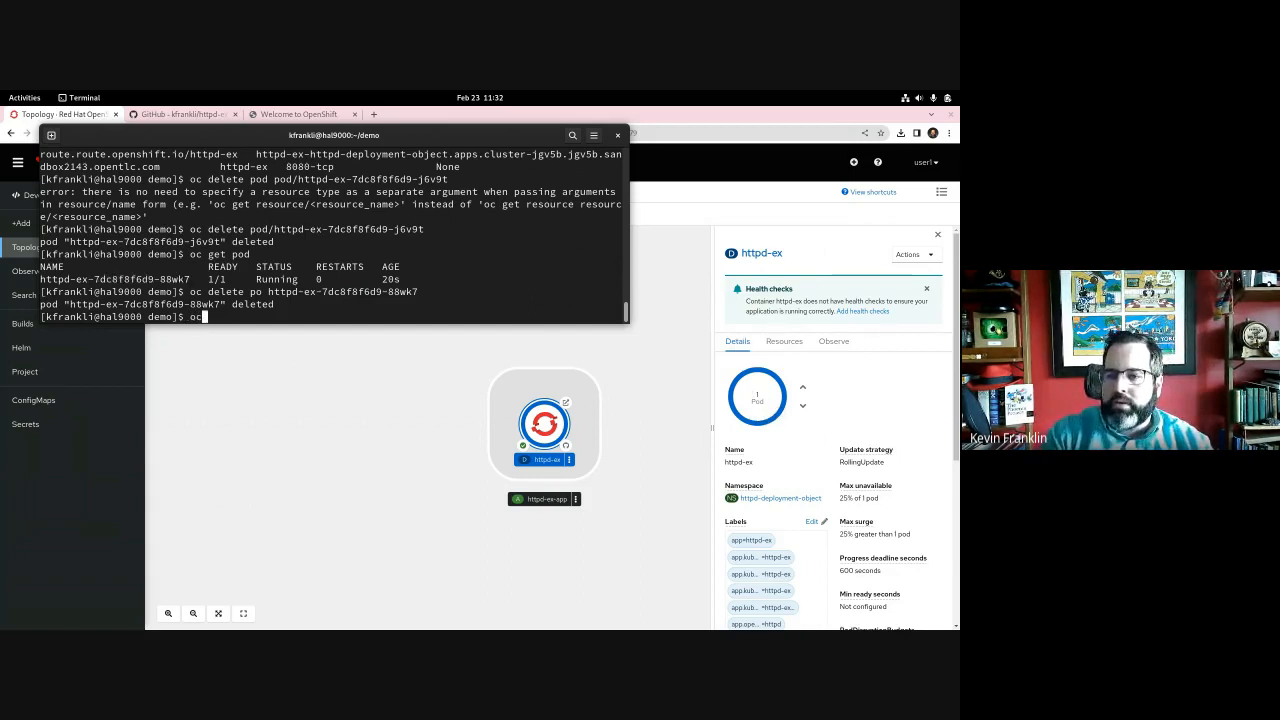
pyautogui.press('BackSpace')
pyautogui.press('BackSpace')
pyautogui.press('BackSpace')
pyautogui.press('BackSpace')
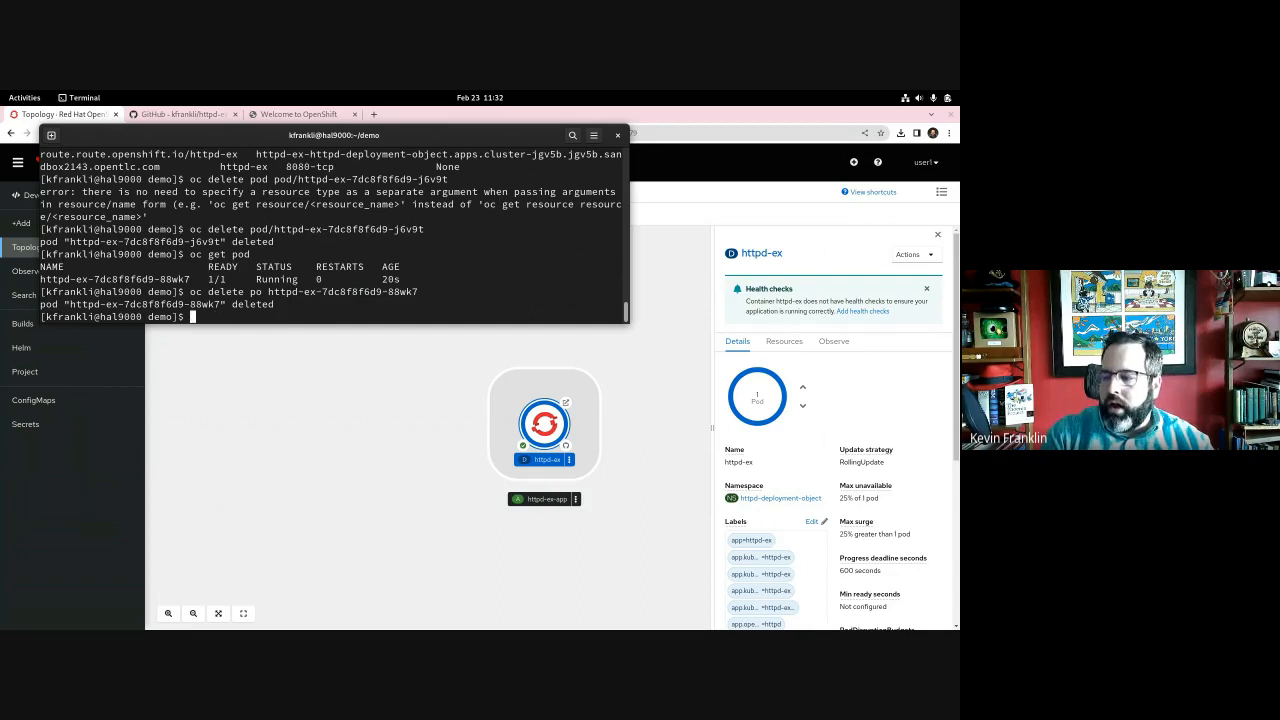
# - Scale the httpd-ex deployment up to 2 pods in the console and list the pods in the terminal with "oc get po"
pyautogui.click(804, 389)
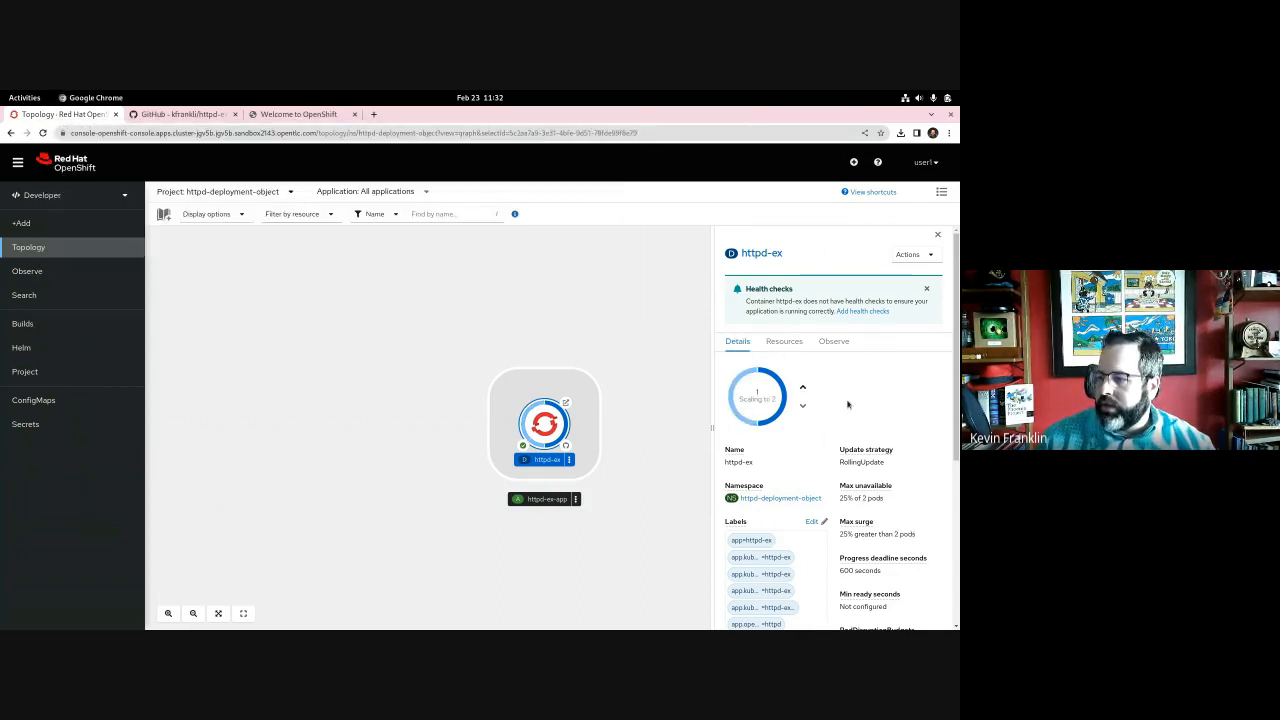
pyautogui.press('super')
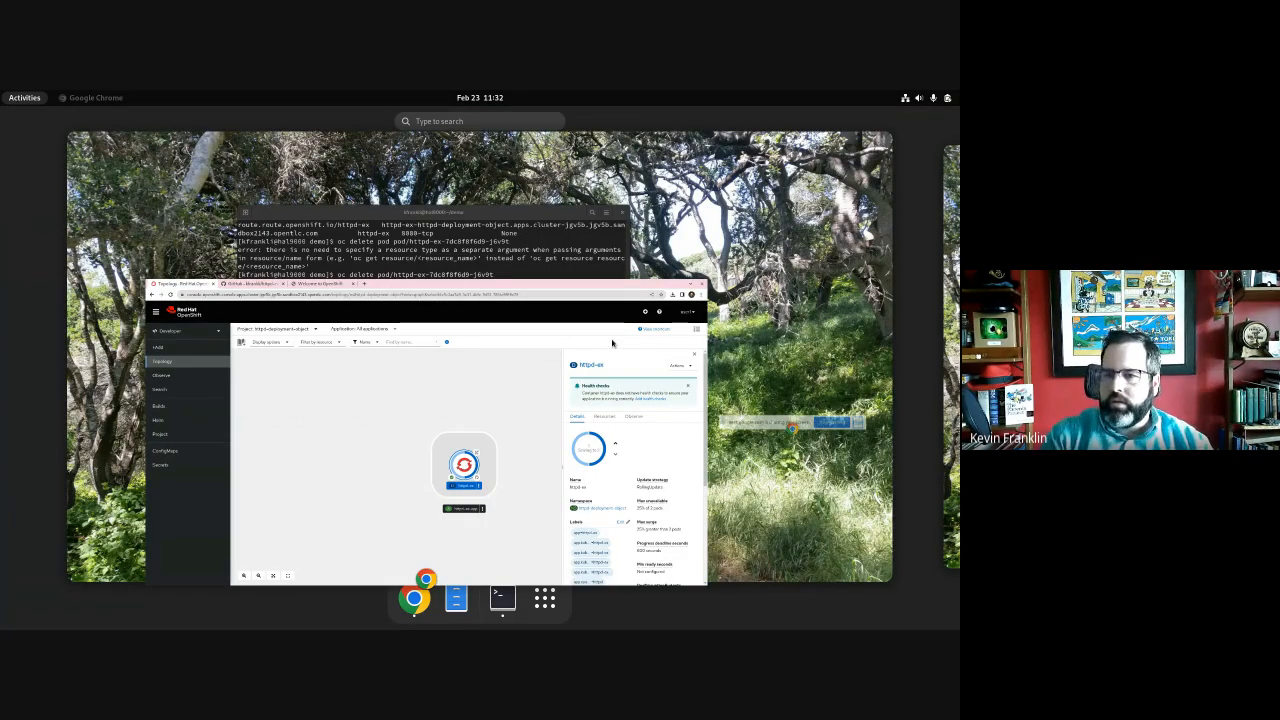
pyautogui.click(545, 250)
pyautogui.write('oc get po')
pyautogui.press('Return')
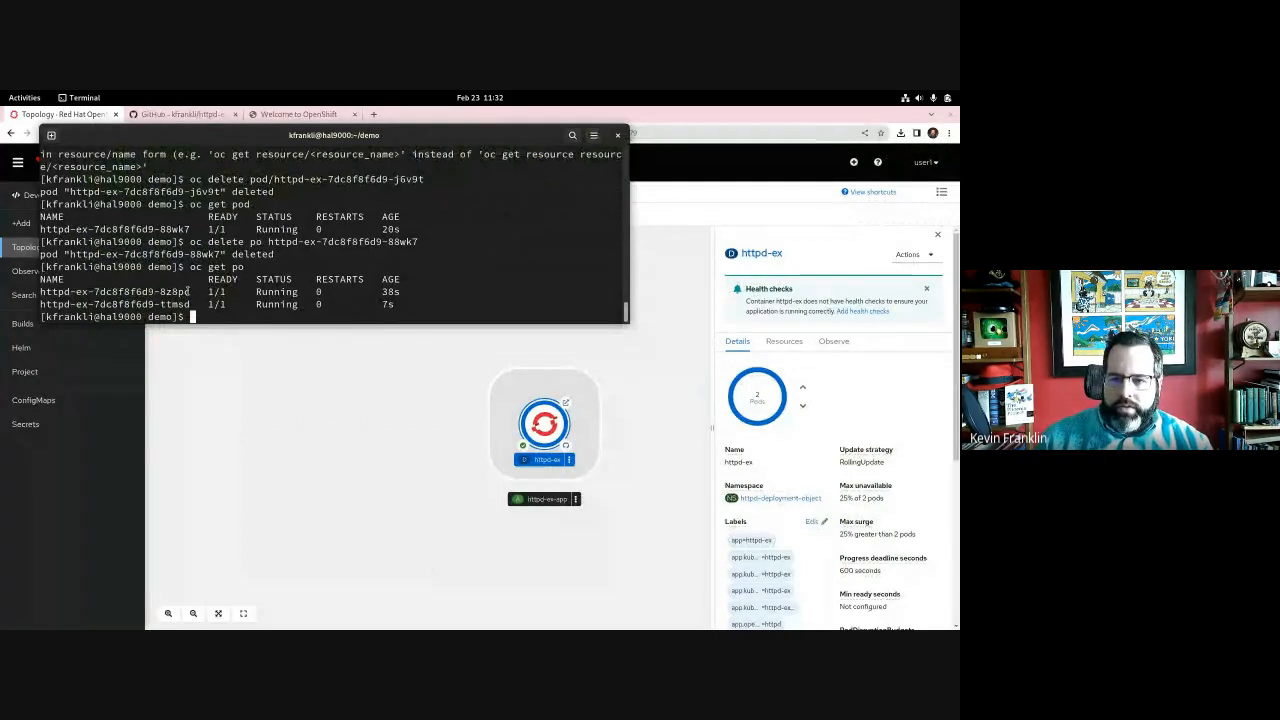
# - Copy the pod name httpd-ex-7dc8f8f6d9-8z8pc from the terminal's pod list
pyautogui.moveTo(190, 291); pyautogui.dragTo(41, 290)
pyautogui.rightClick(77, 291)
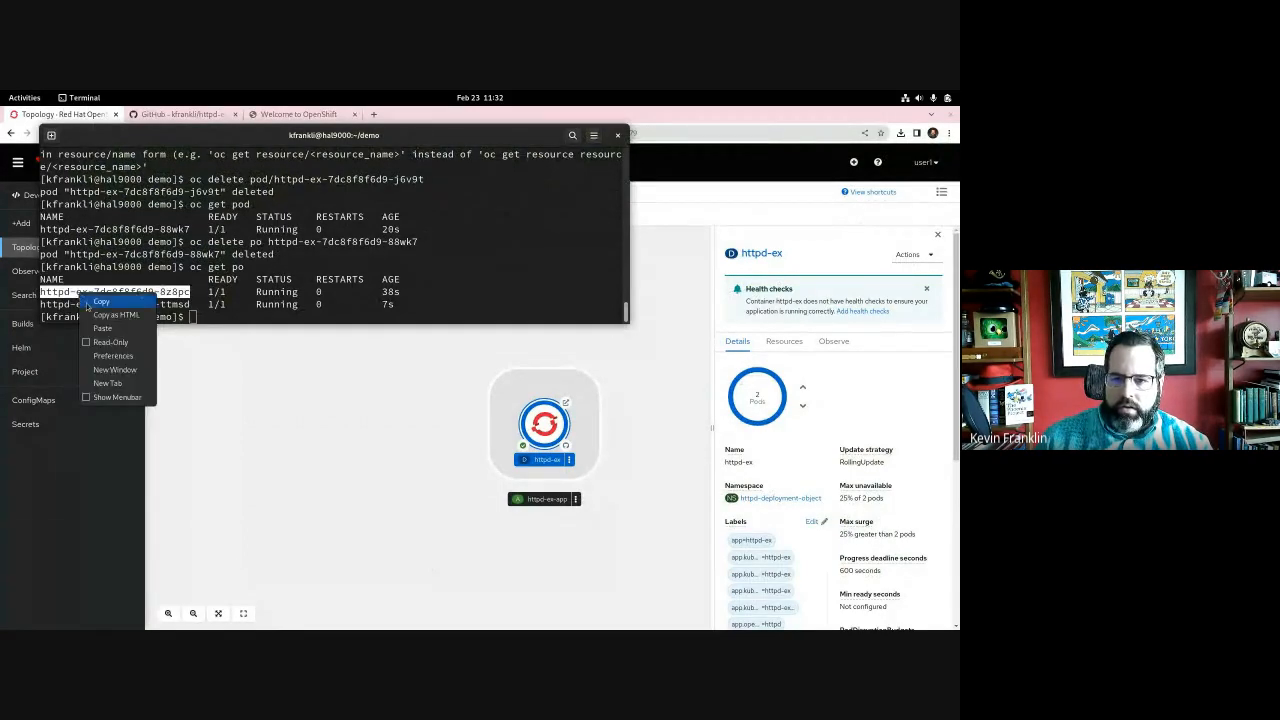
pyautogui.click(100, 302)
pyautogui.click(196, 265)
# - List the project's replica sets in the terminal with "oc get replicaset"
pyautogui.write('oc get')
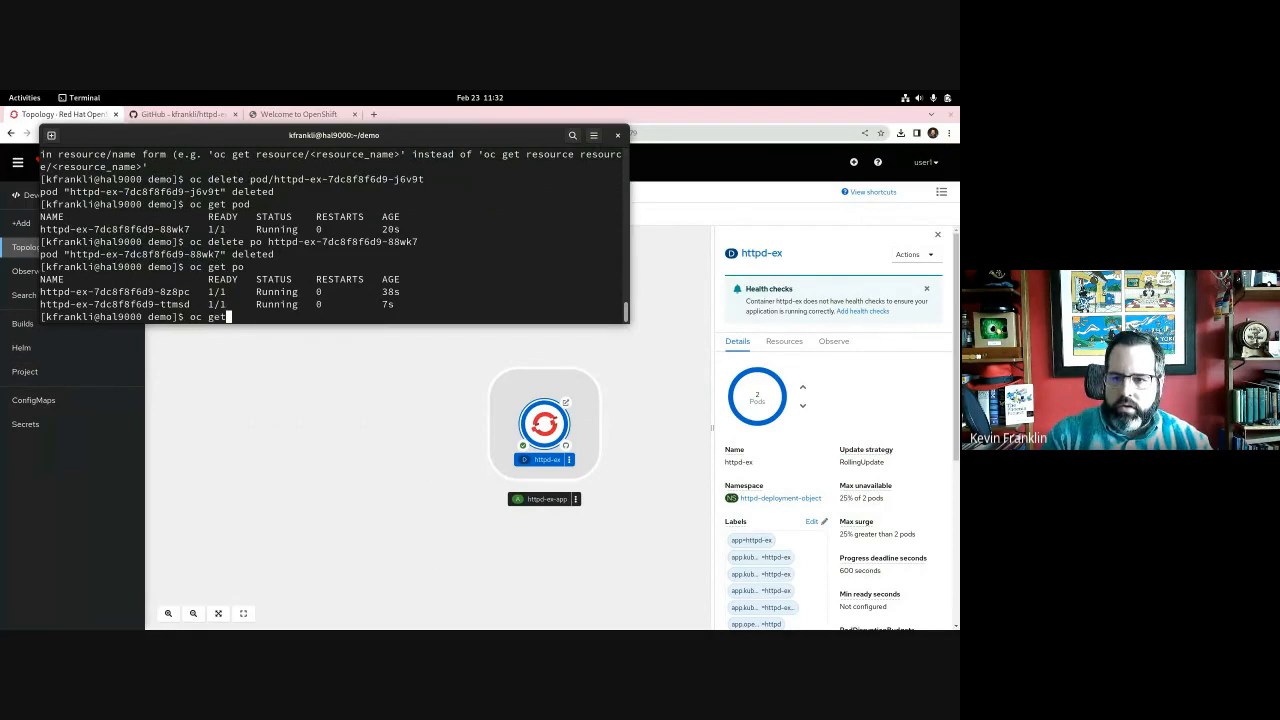
pyautogui.write(' re')
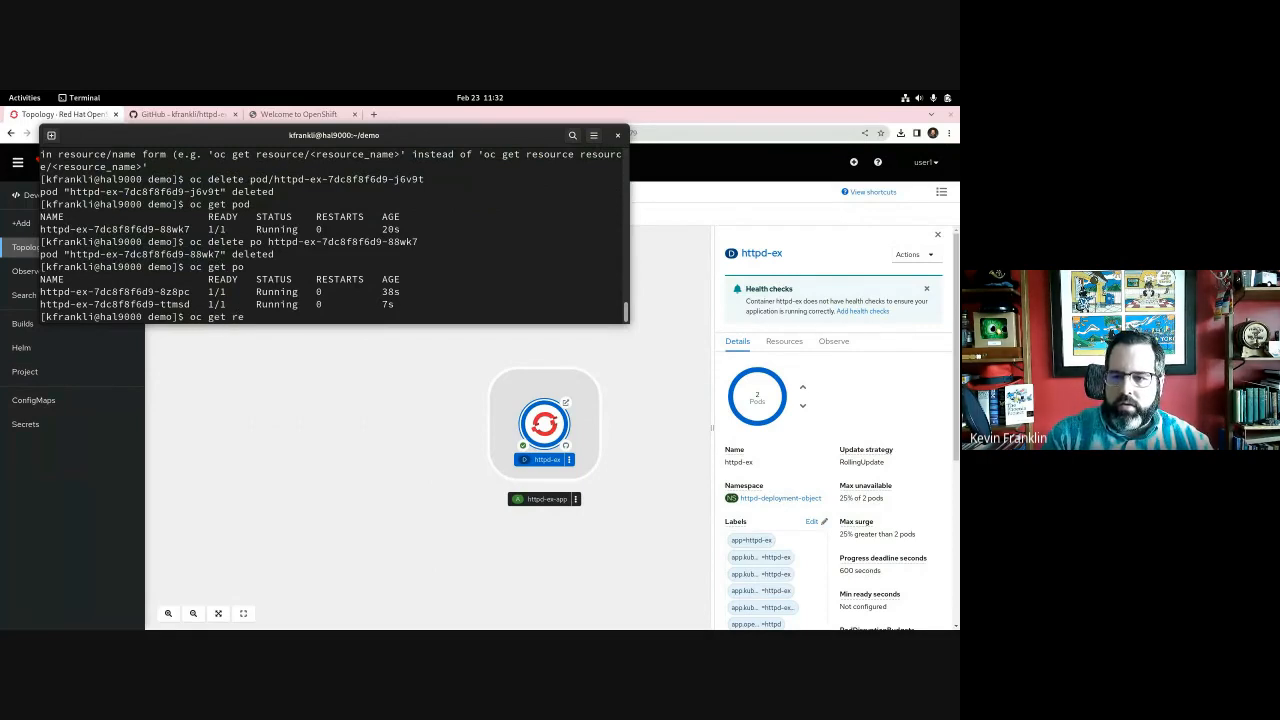
pyautogui.write('plica')
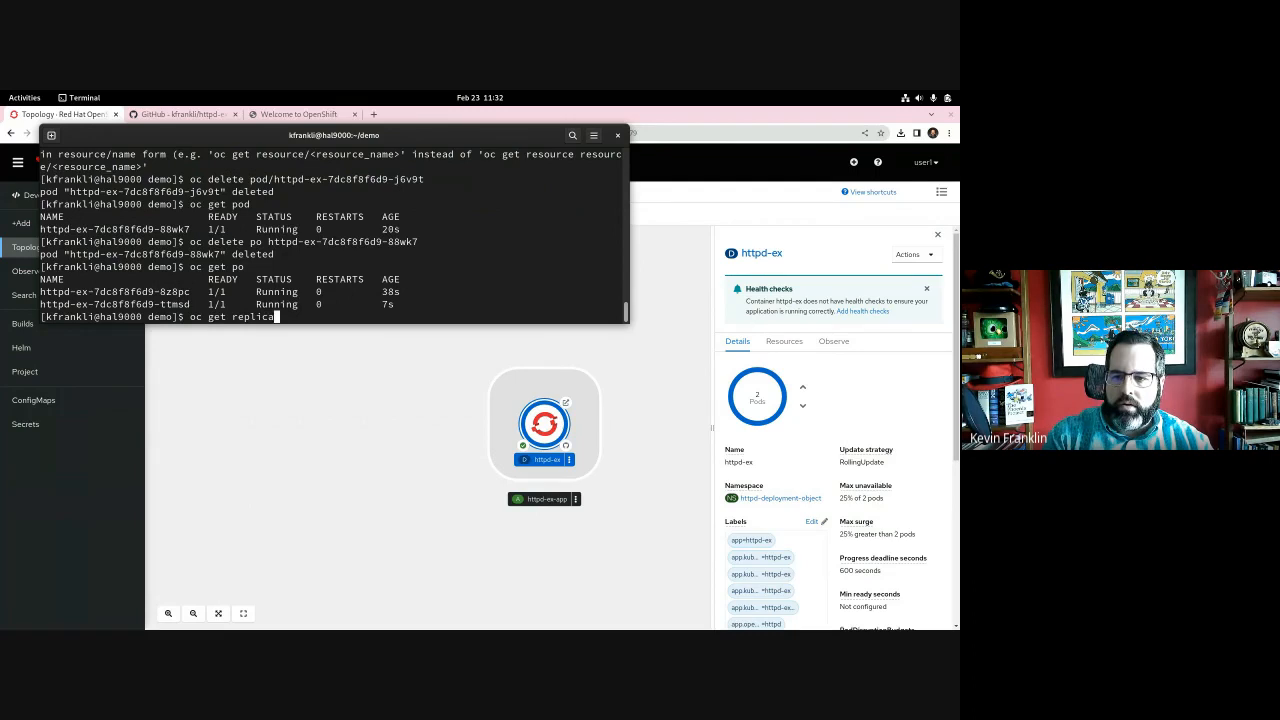
pyautogui.press('Return')
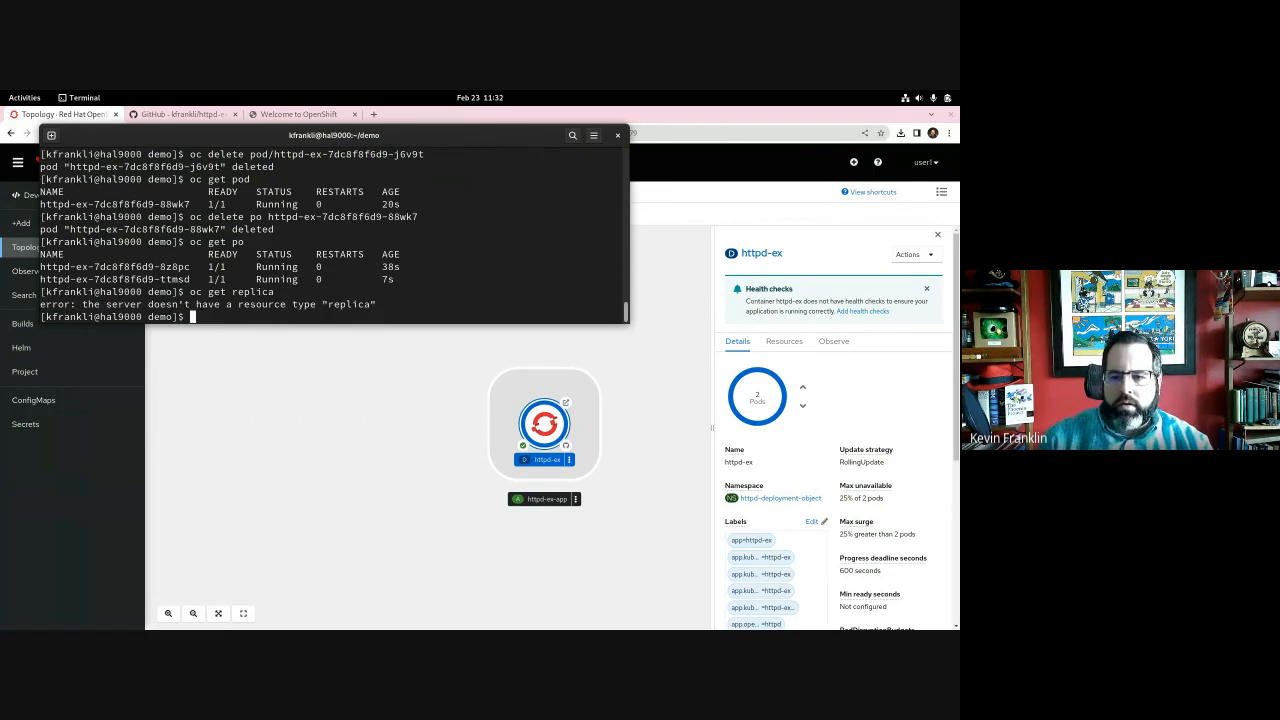
pyautogui.press('Up')
pyautogui.write('set')
pyautogui.press('Return')
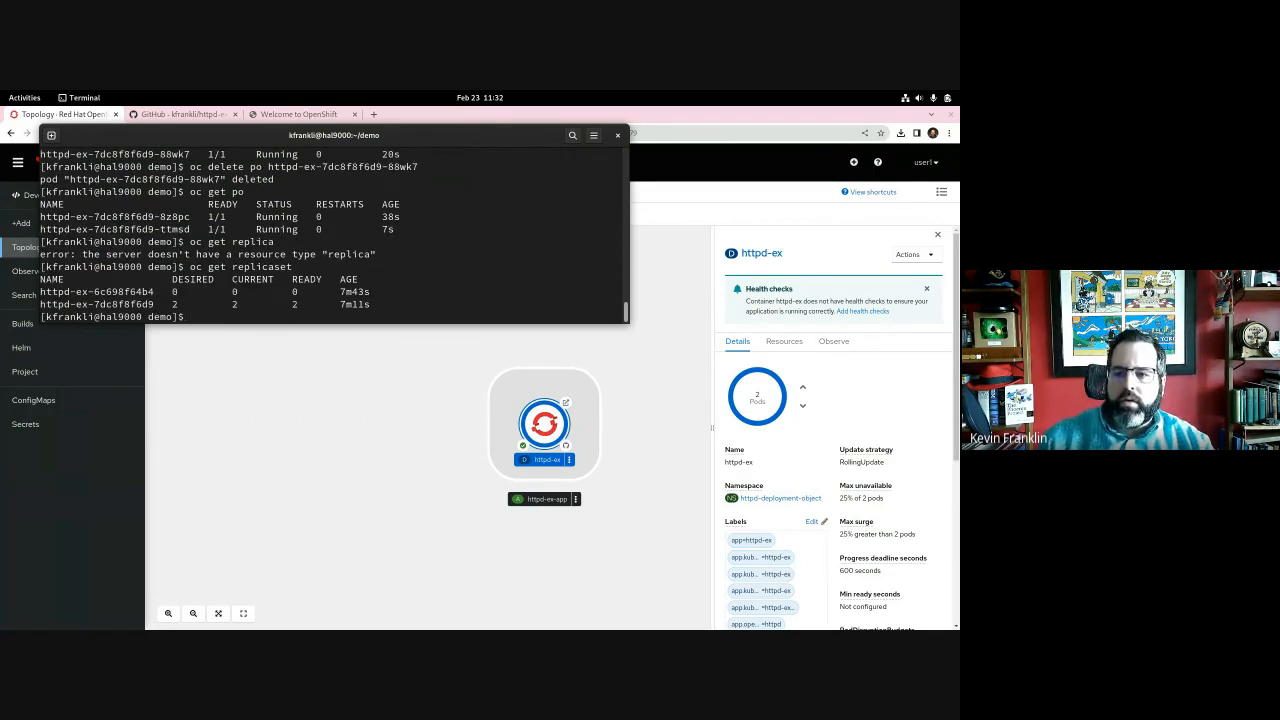
# - Delete the copied pod with "oc delete pod/httpd-ex-7dc8f8f6d9-8z8pc" and check the deployment's pod count in the console
pyautogui.rightClick(252, 238)
pyautogui.click(266, 274)
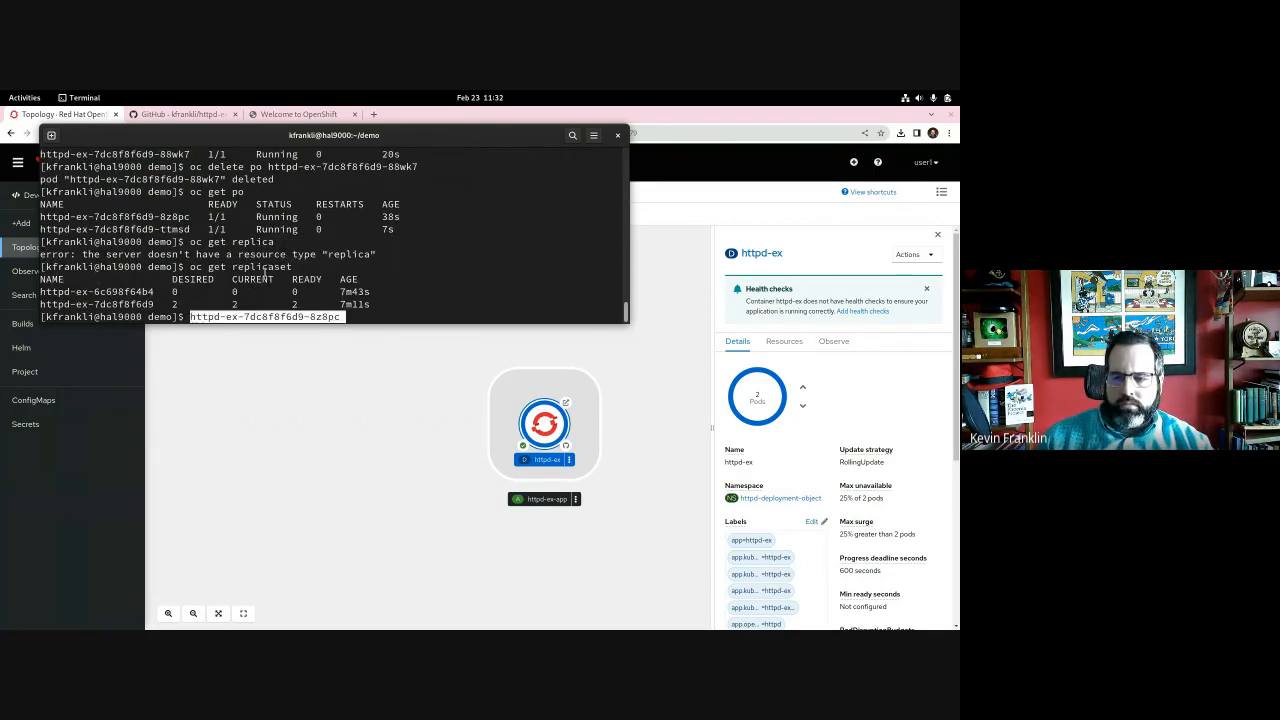
pyautogui.press('Home')
pyautogui.write('oc delete ')
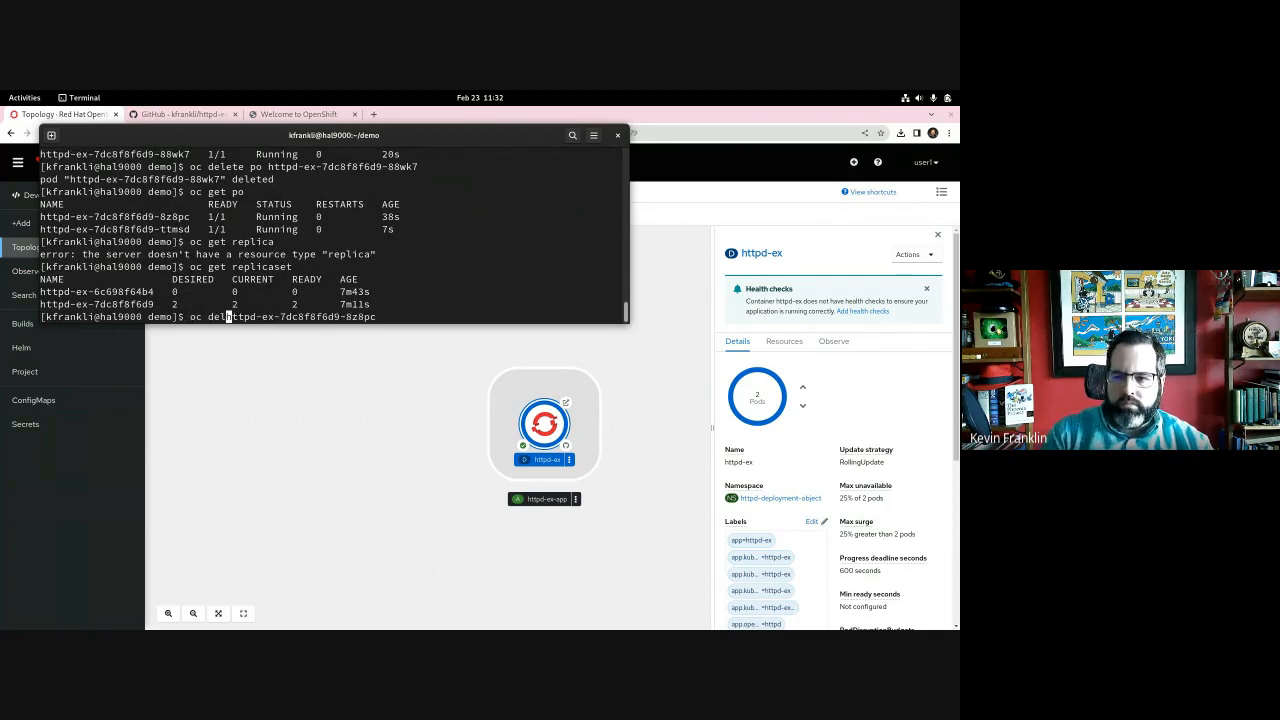
pyautogui.write('pod/')
pyautogui.press('Return')
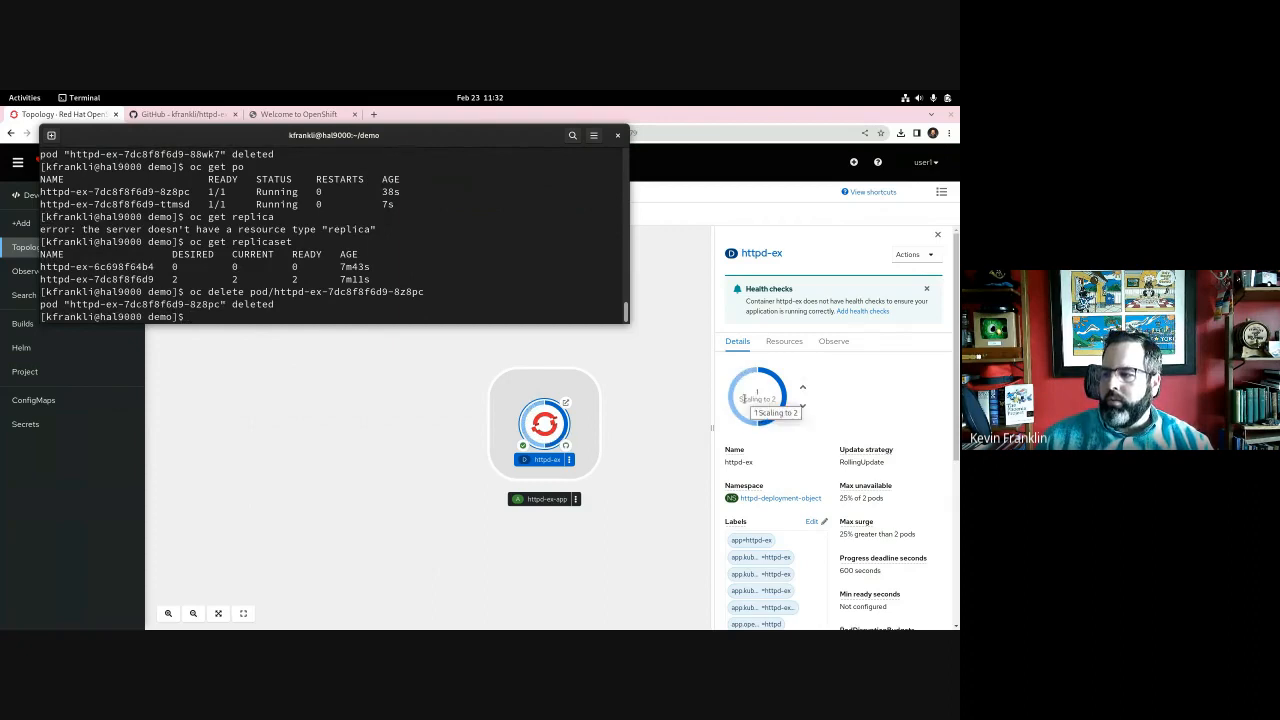
pyautogui.moveTo(748, 407)
# - Rerun "oc get replicaset" to compare the desired, current and ready pod counts after the deletion
pyautogui.press('Up')
pyautogui.press('Up')
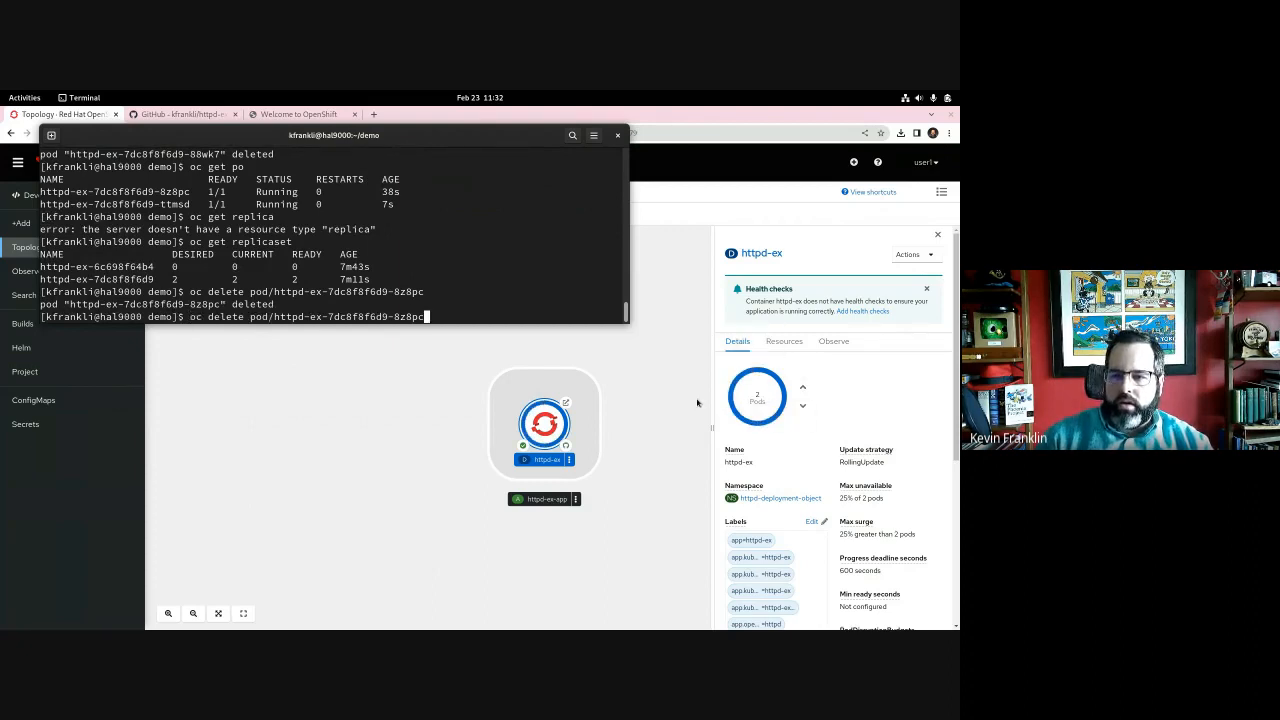
pyautogui.press('Return')
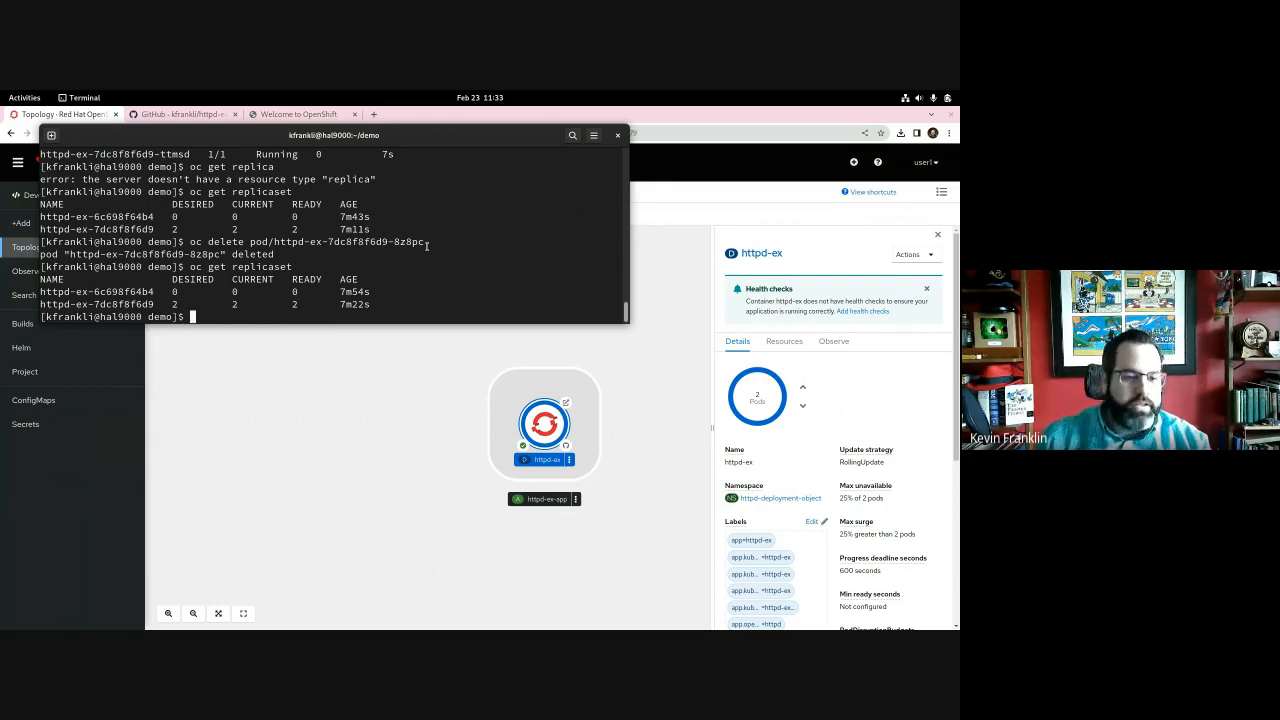
# - Create a new project named httpd-deploymentconfig-object by pasting its creation command into the terminal
pyautogui.hotkey('alt', 'Tab')
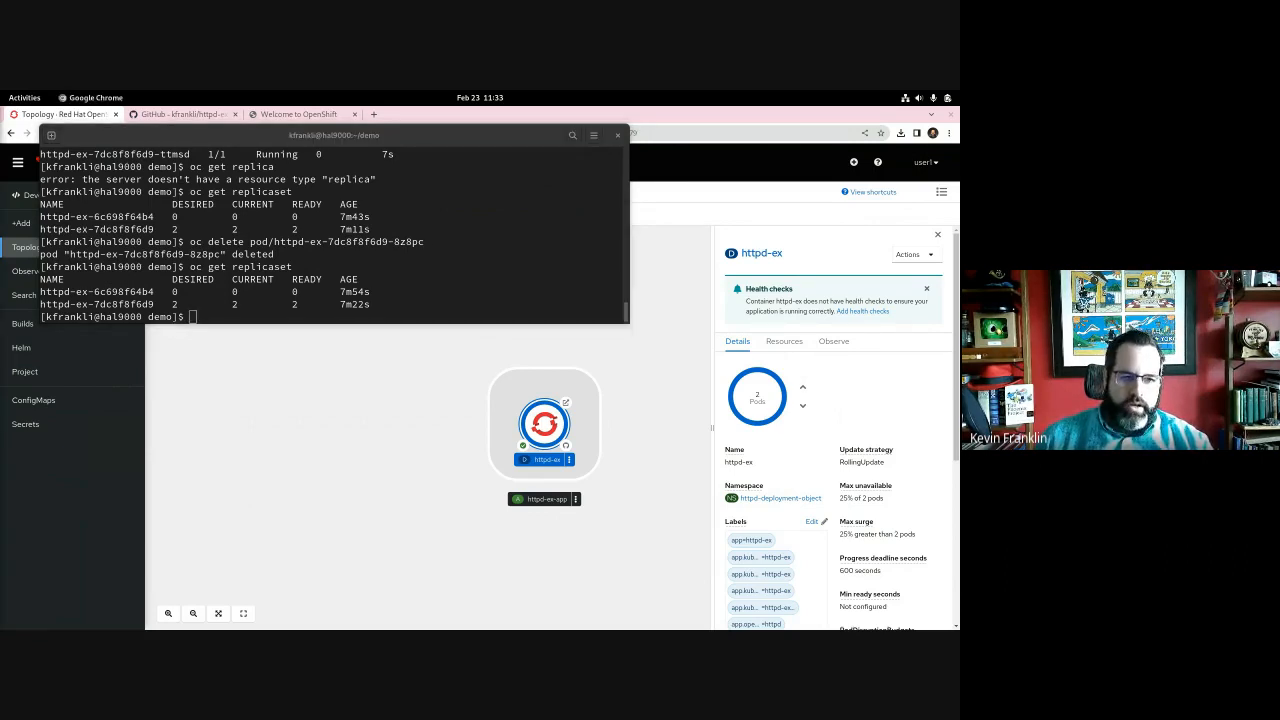
pyautogui.rightClick(411, 284)
pyautogui.click(440, 323)
pyautogui.press('Return')
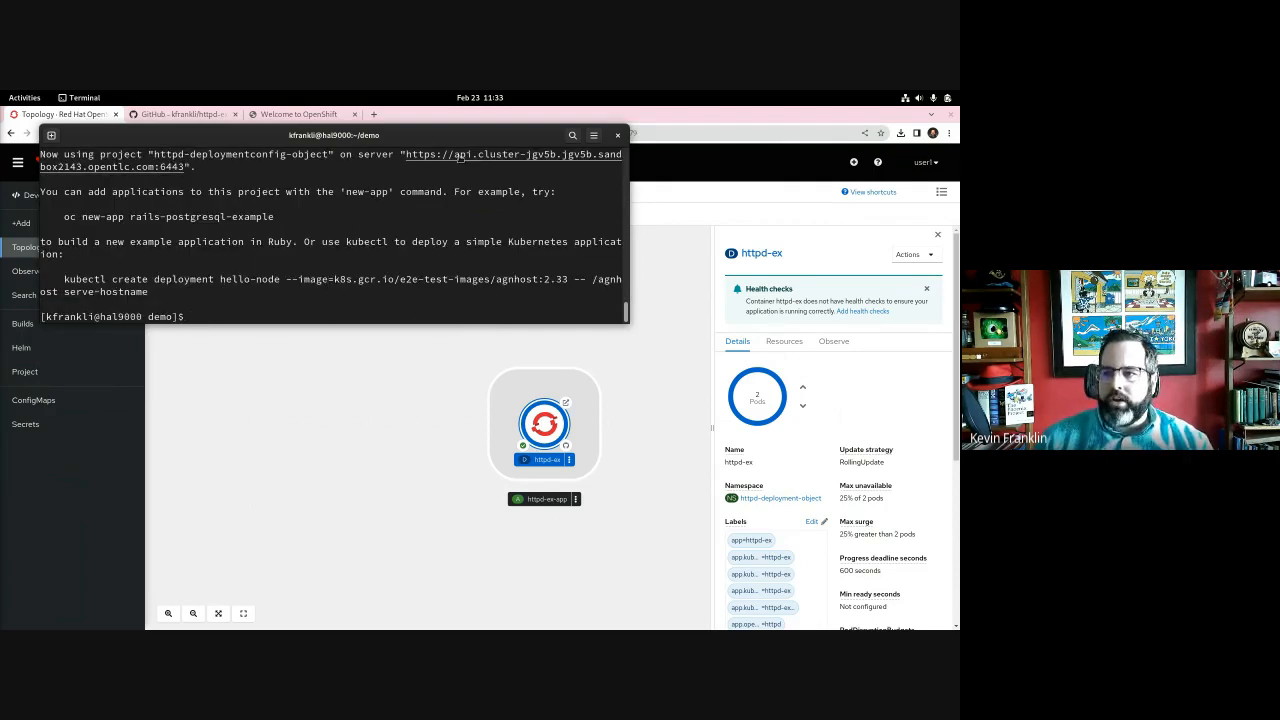
# - Switch the OpenShift console's topology to the httpd-deploymentconfig-object project, keeping the terminal window over the console
pyautogui.moveTo(409, 141); pyautogui.dragTo(0, 302)
pyautogui.click(277, 193)
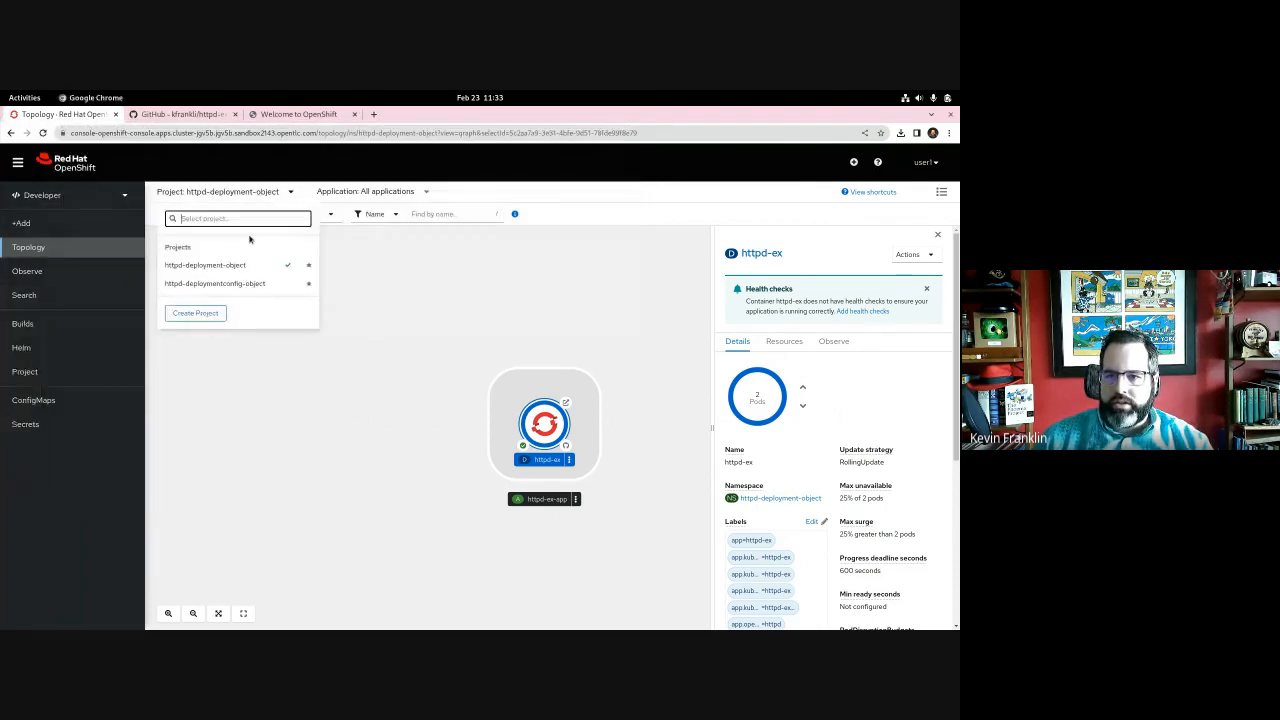
pyautogui.click(230, 284)
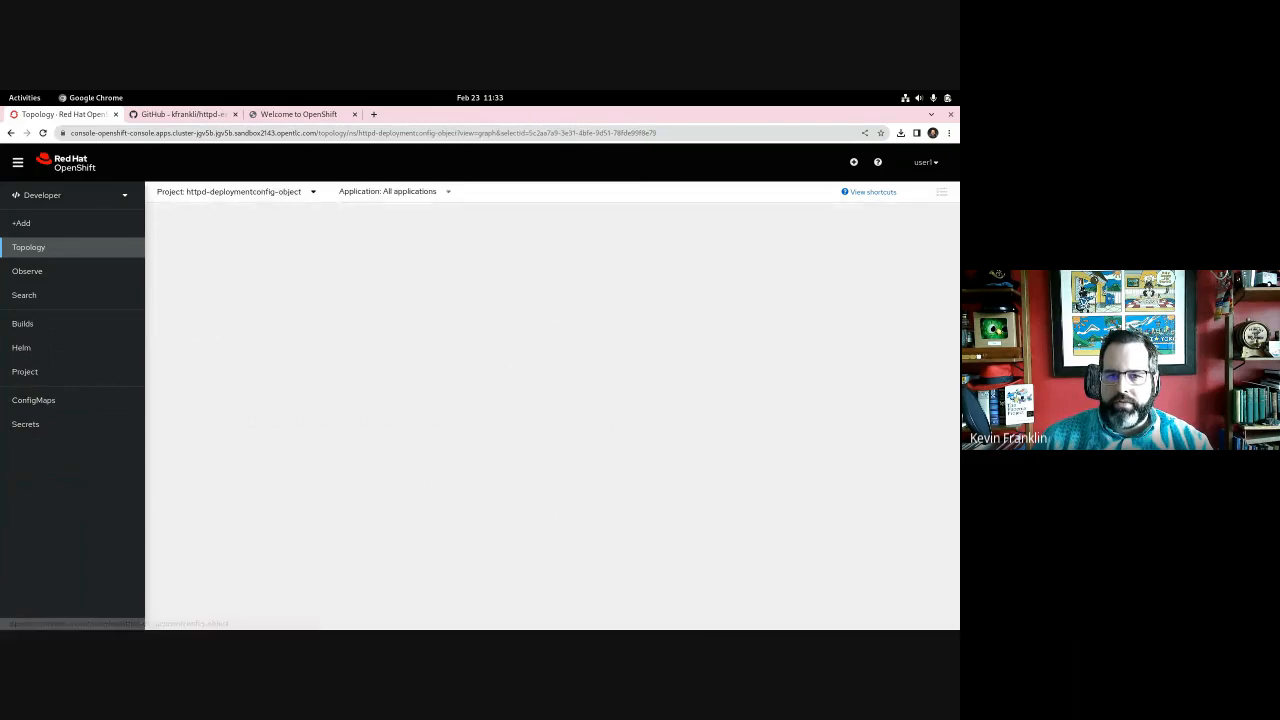
pyautogui.moveTo(0, 300); pyautogui.dragTo(569, 202)
# - Create the httpd-ex app by pasting the "oc new-app" command with httpd:2.4-ubi9, the httpd-ex Git repository and --as-deployment-config=true
pyautogui.hotkey('alt', 'Tab')
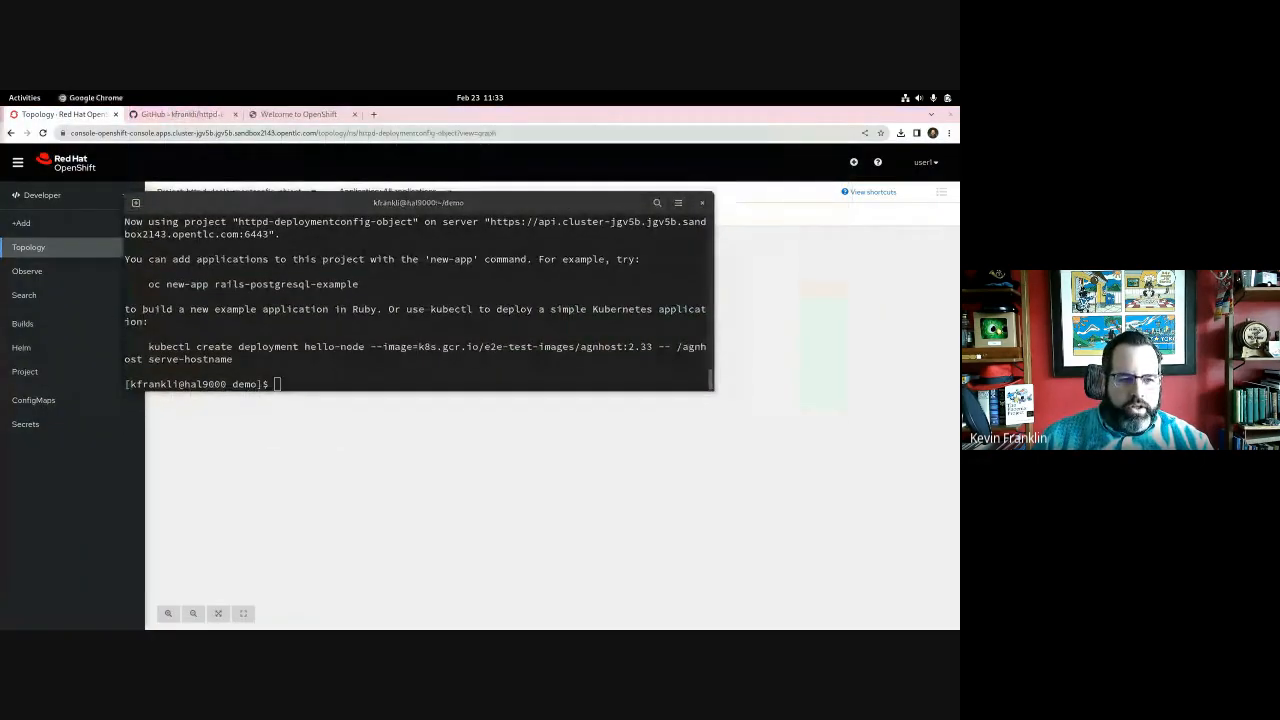
pyautogui.rightClick(246, 337)
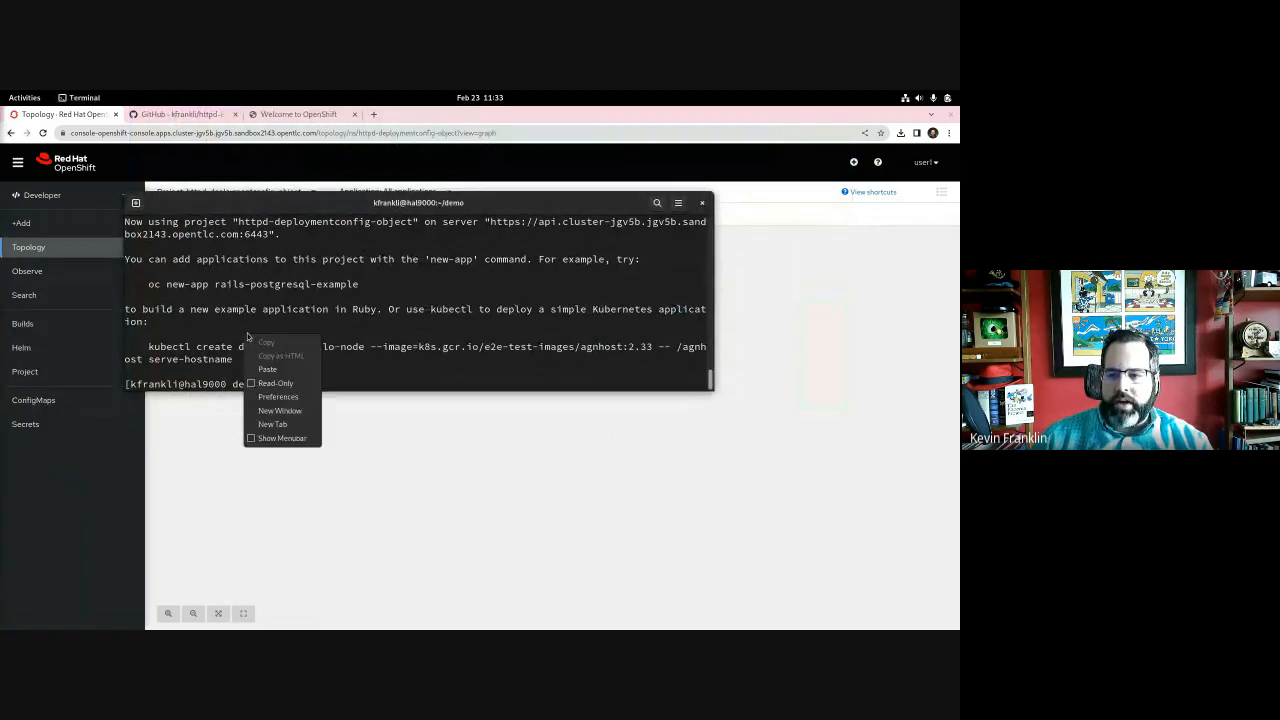
pyautogui.click(290, 370)
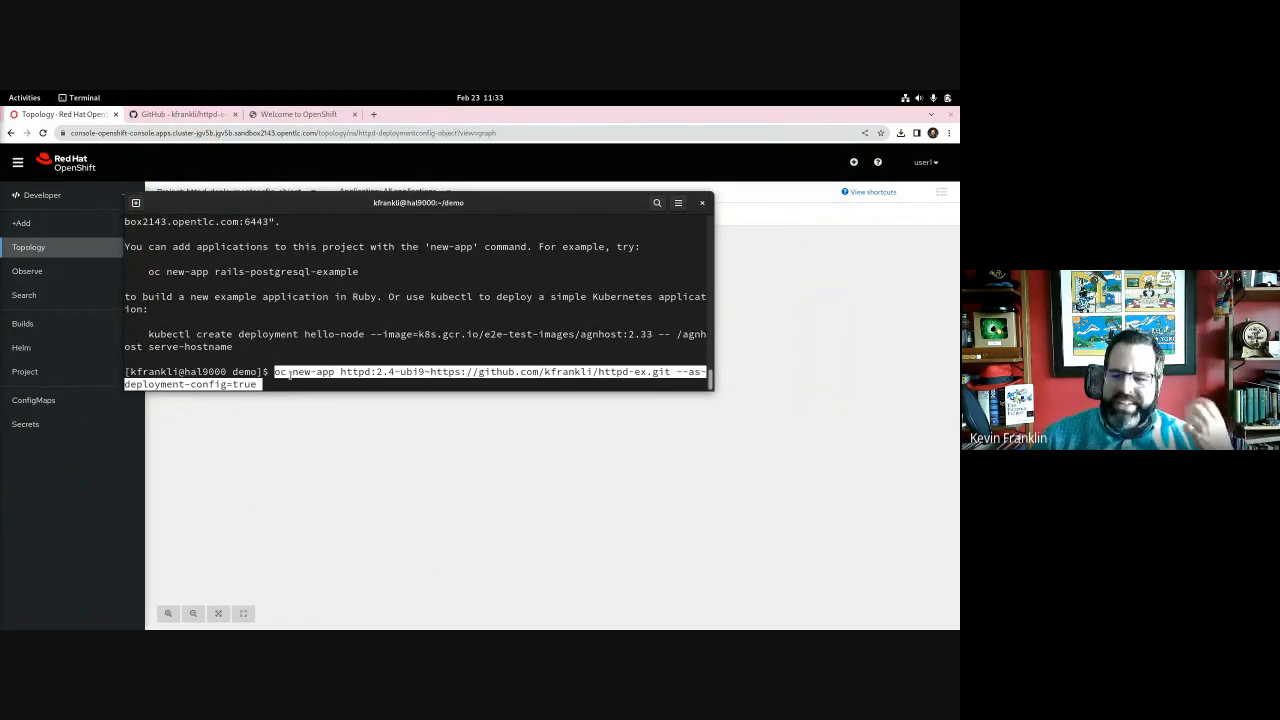
pyautogui.press('Return')
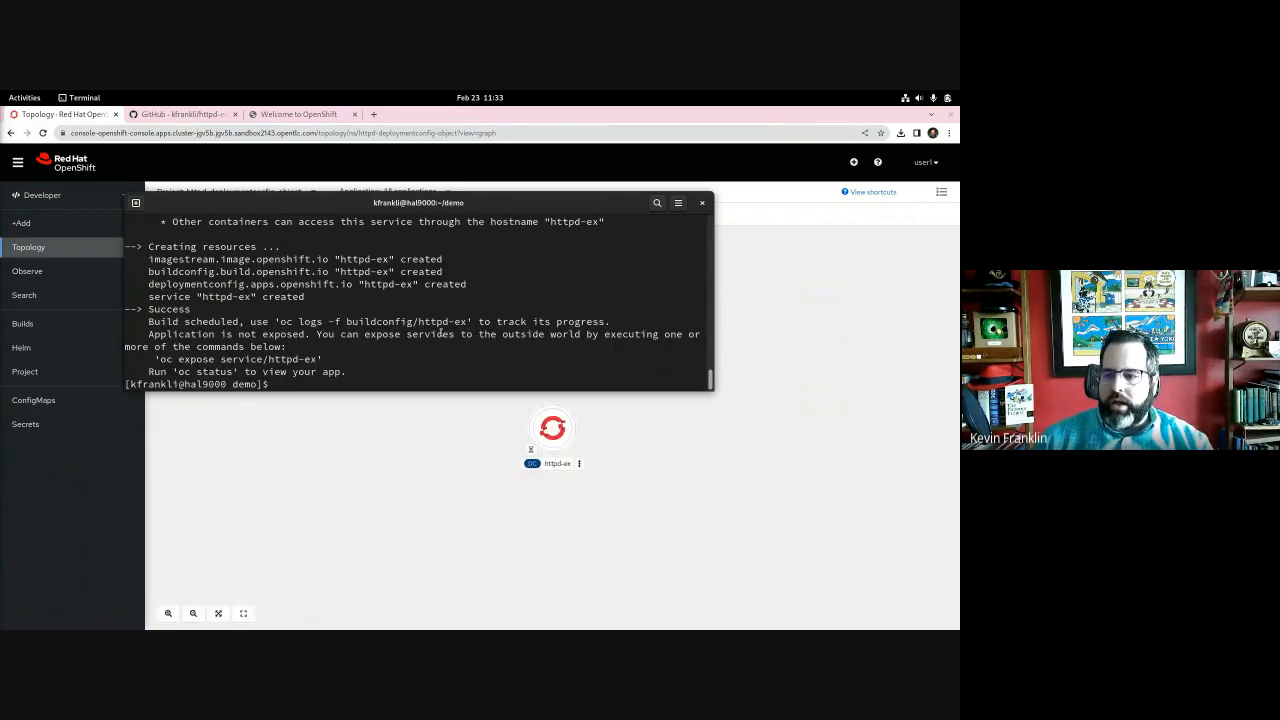
# - Reposition the terminal above the httpd-ex topology node and list the project's resources with "oc get all"
pyautogui.moveTo(557, 205)
pyautogui.mouseDown()
pyautogui.moveTo(0, 227)
pyautogui.moveTo(557, 208)
pyautogui.mouseUp()
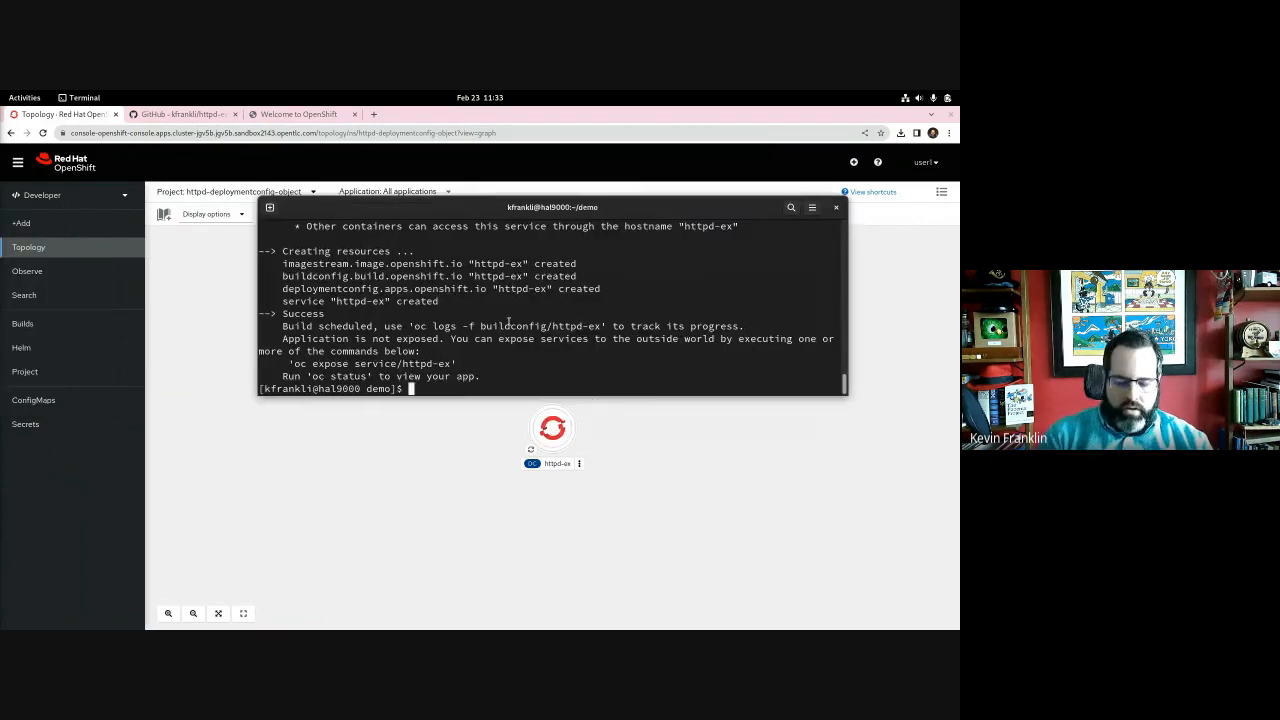
pyautogui.write('oc get all')
pyautogui.press('Return')
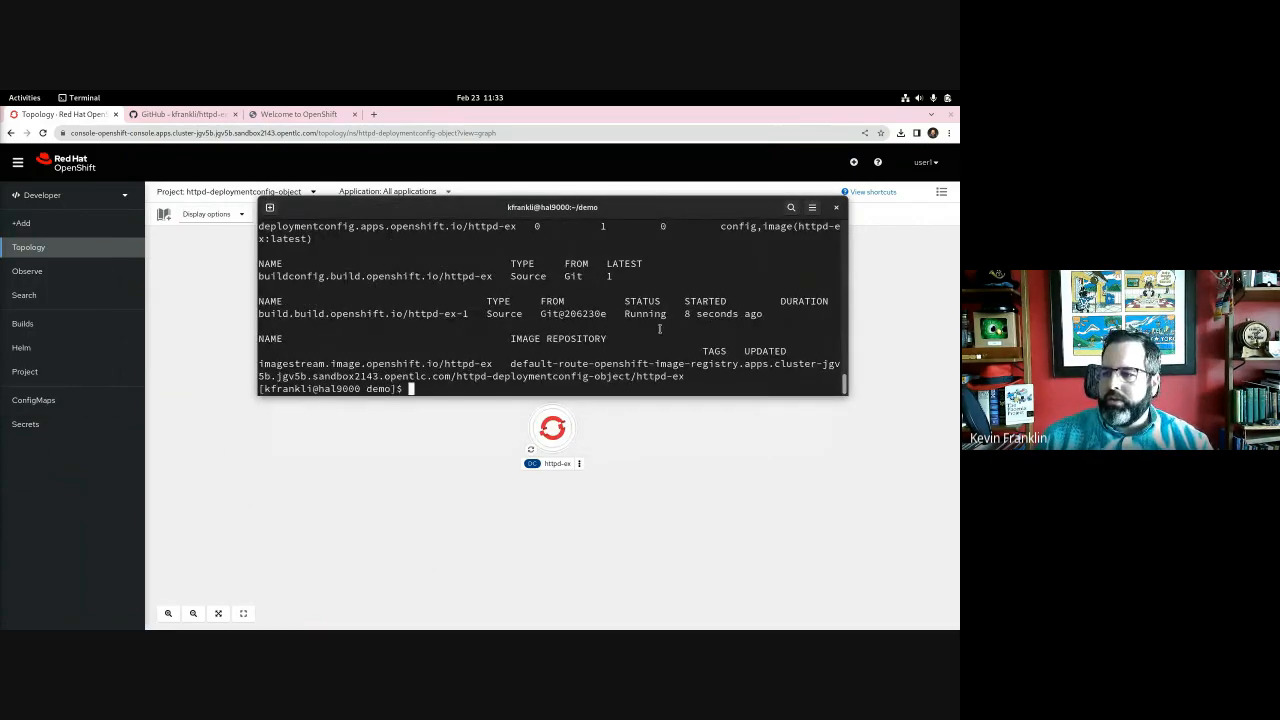
# - Examine the service, build and DeploymentConfig entries in the resource list, especially the DeploymentConfig's desired and current replica counts
pyautogui.scroll(2, 587, 302)
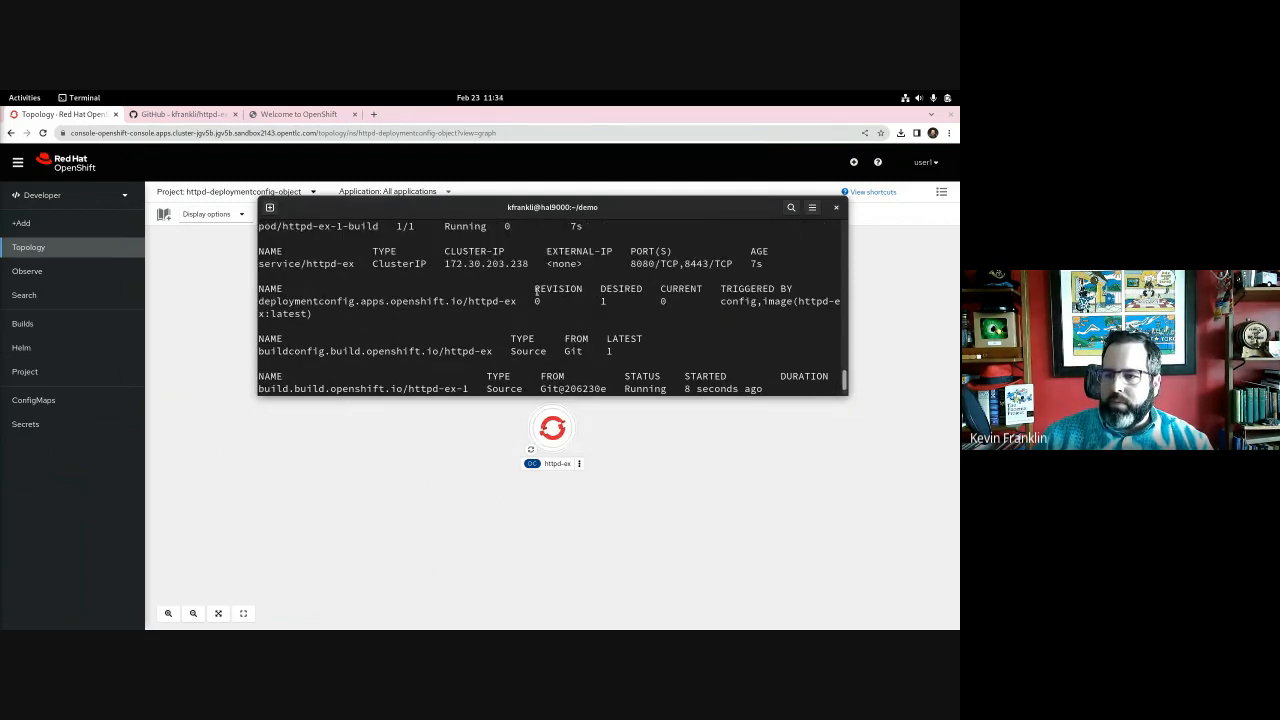
pyautogui.scroll(3, 608, 334)
pyautogui.scroll(-4, 608, 334)
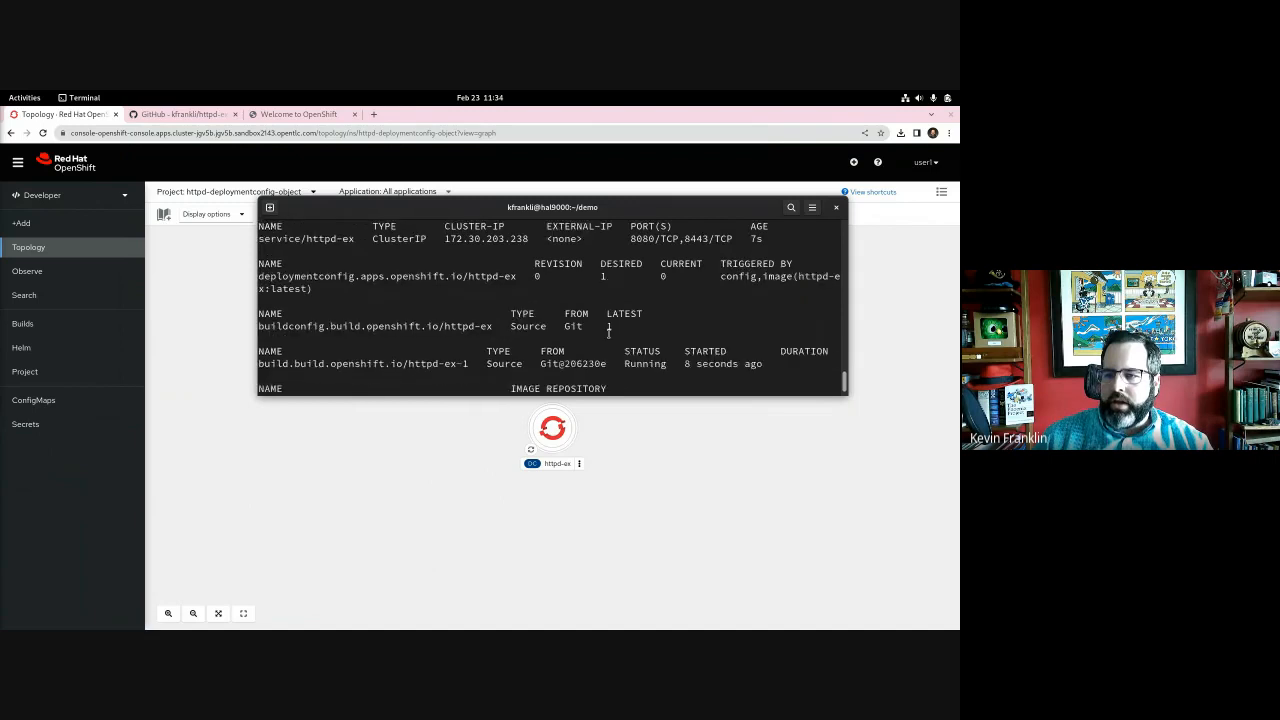
pyautogui.scroll(-2, 605, 330)
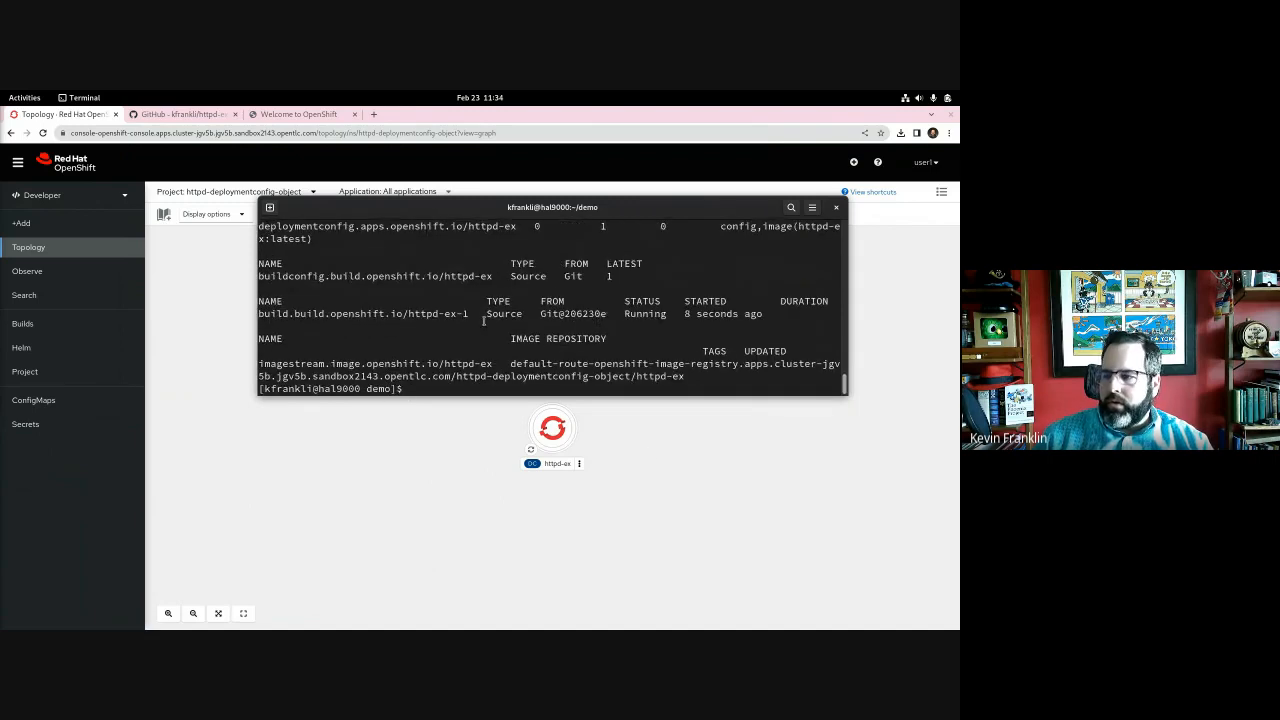
pyautogui.scroll(1, 603, 260)
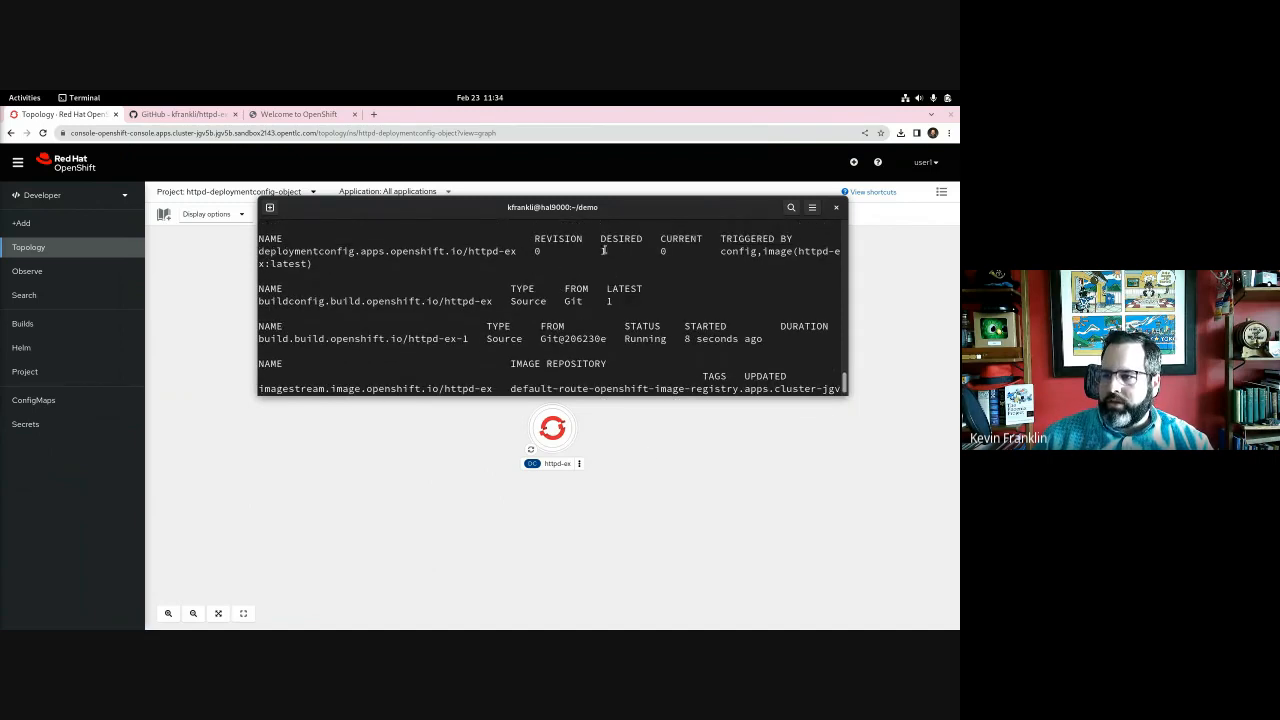
pyautogui.doubleClick(602, 251)
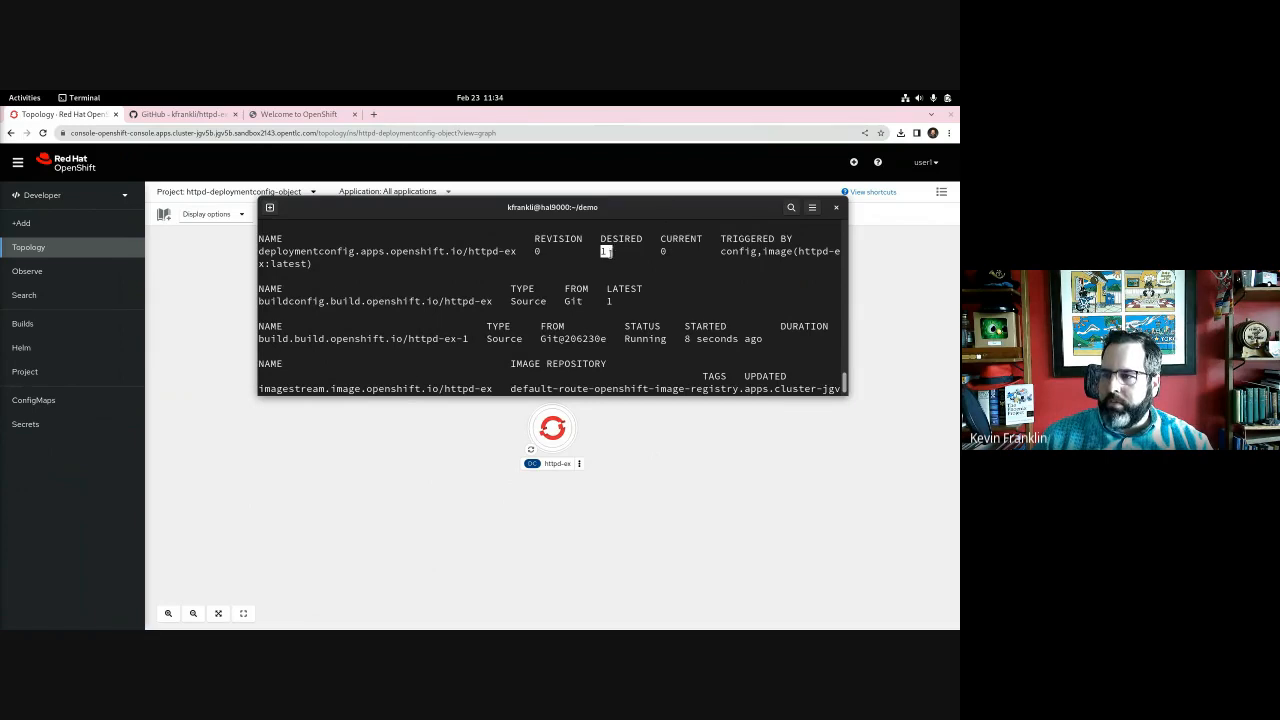
pyautogui.click(606, 251)
pyautogui.doubleClick(602, 251)
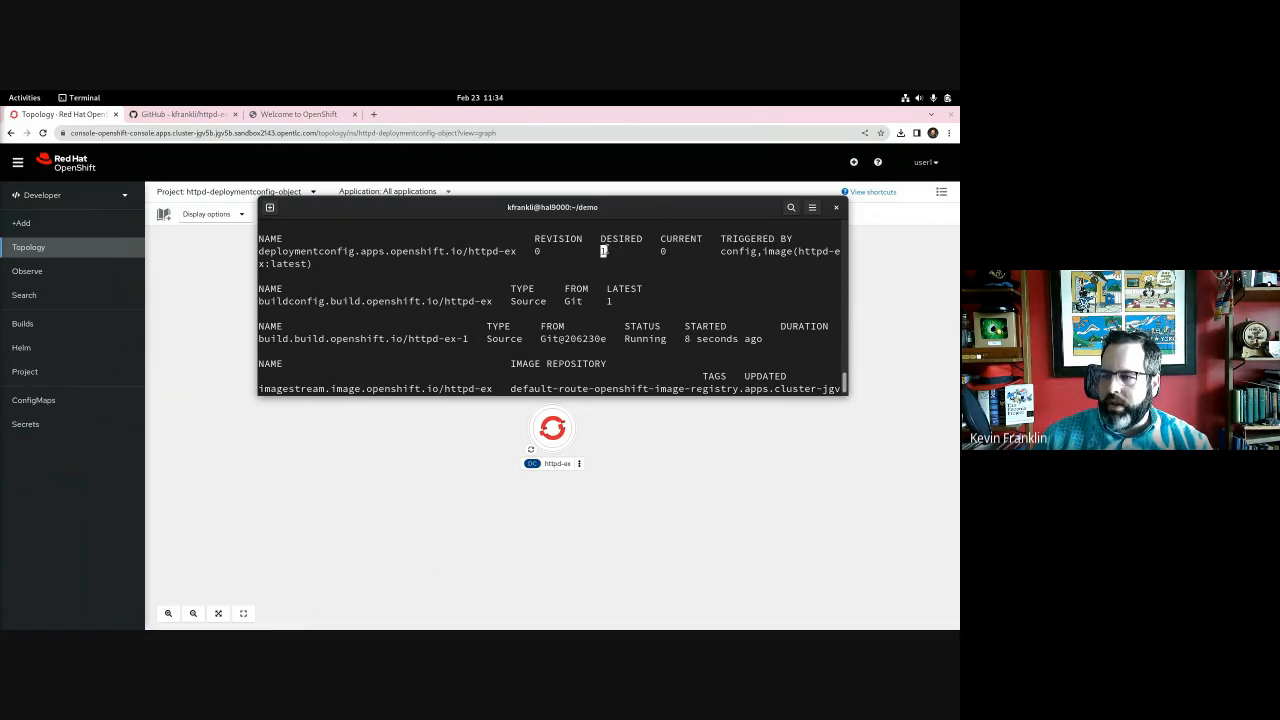
pyautogui.click(662, 253)
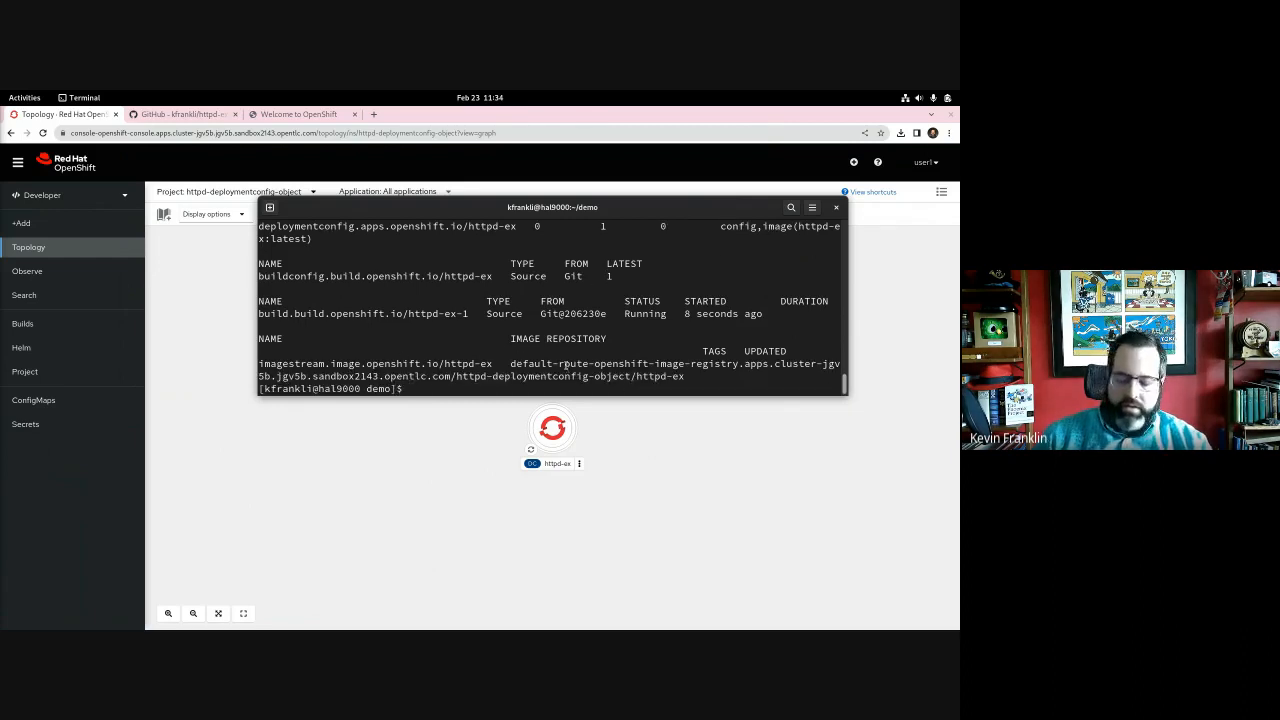
# - Check the status of the httpd-ex build with "oc get build"
pyautogui.write('oc get build')
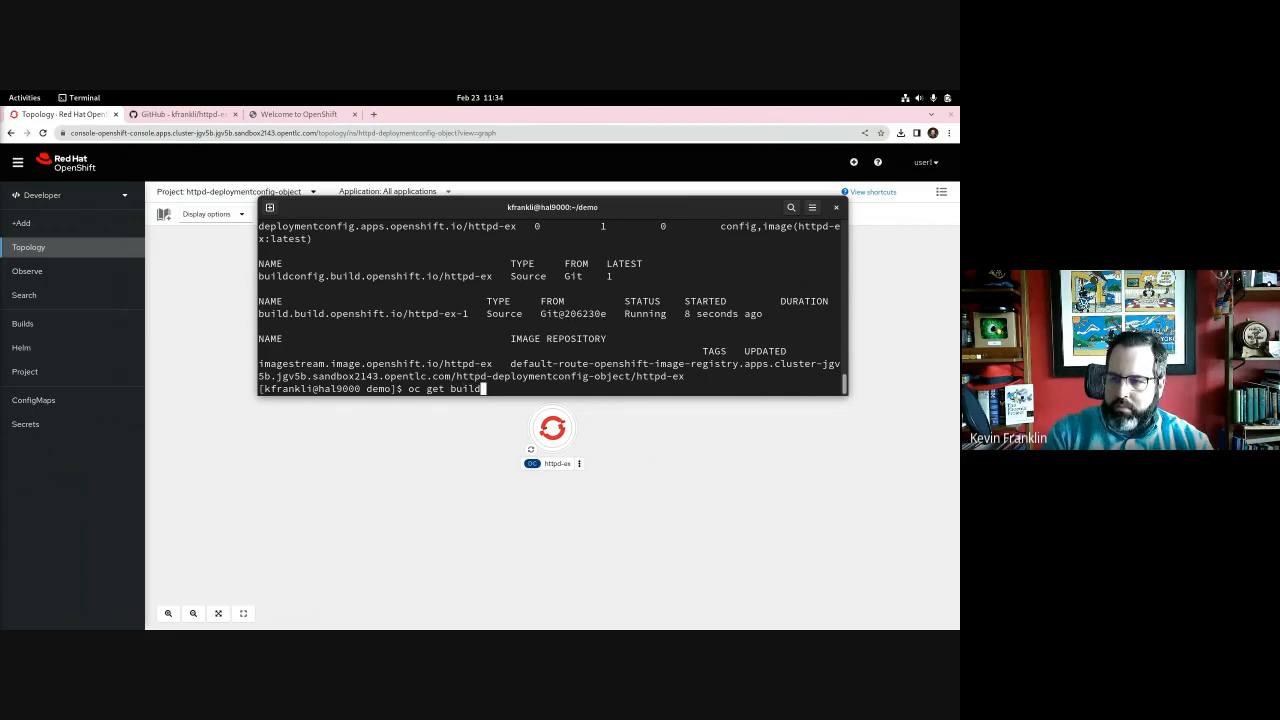
pyautogui.press('Return')
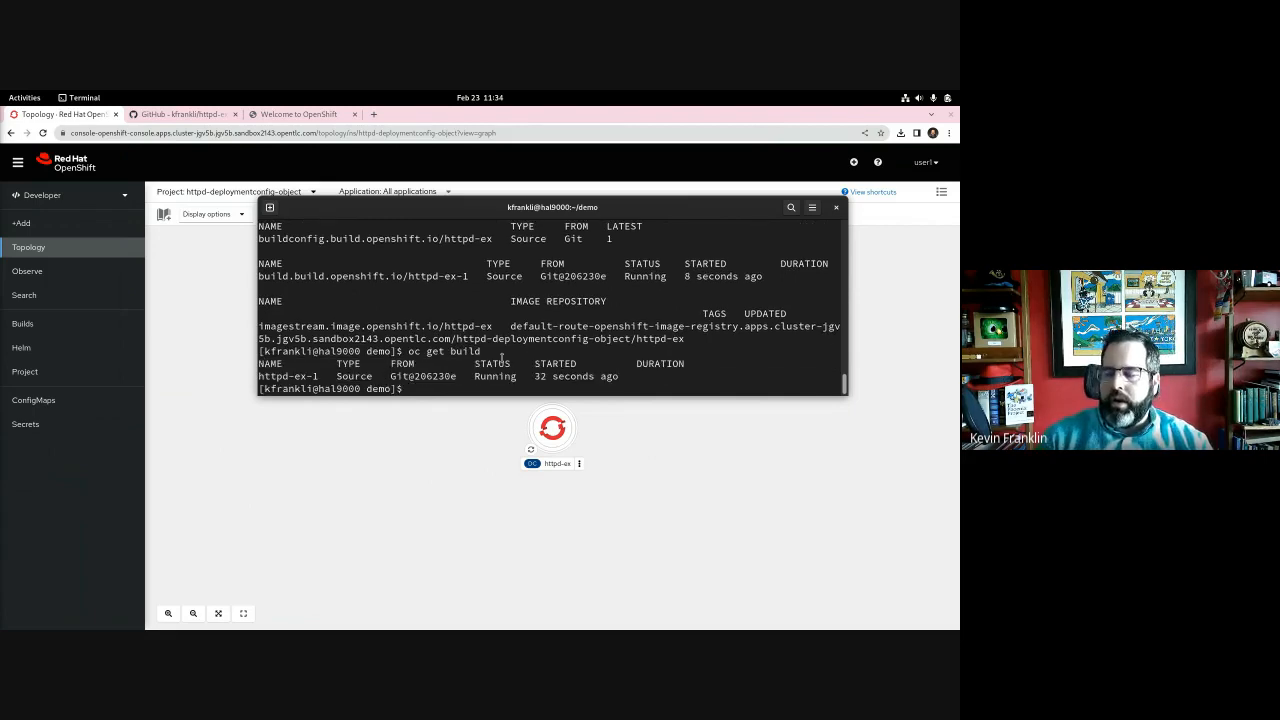
# - Recheck the httpd-ex build with "oc get build" and list the project's resources with "oc get all"
pyautogui.press('Up')
pyautogui.press('Return')
pyautogui.press('Up')
pyautogui.press('BackSpace')
pyautogui.press('BackSpace')
pyautogui.press('BackSpace')
pyautogui.press('BackSpace')
pyautogui.press('BackSpace')
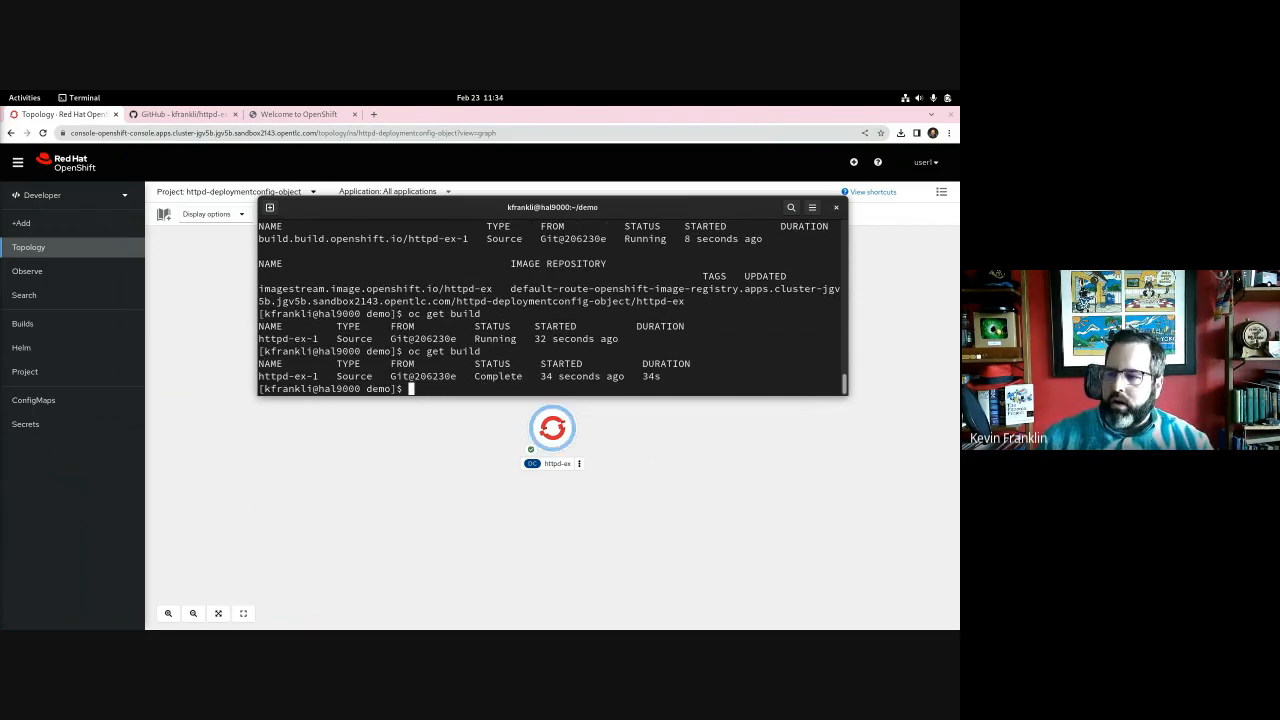
pyautogui.write('all')
pyautogui.press('Return')
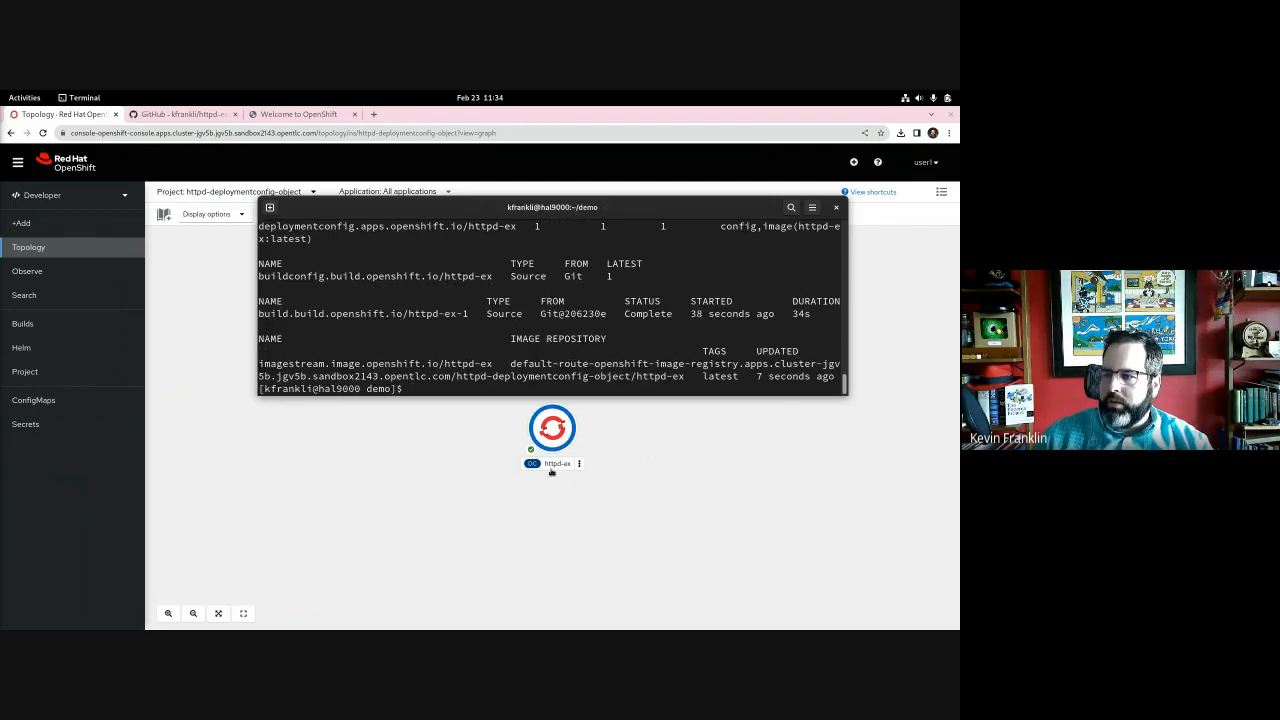
# - Review the DeploymentConfig, replication controller and pod entries, and list the replication controllers with "oc get rc"
pyautogui.scroll(1, 547, 277)
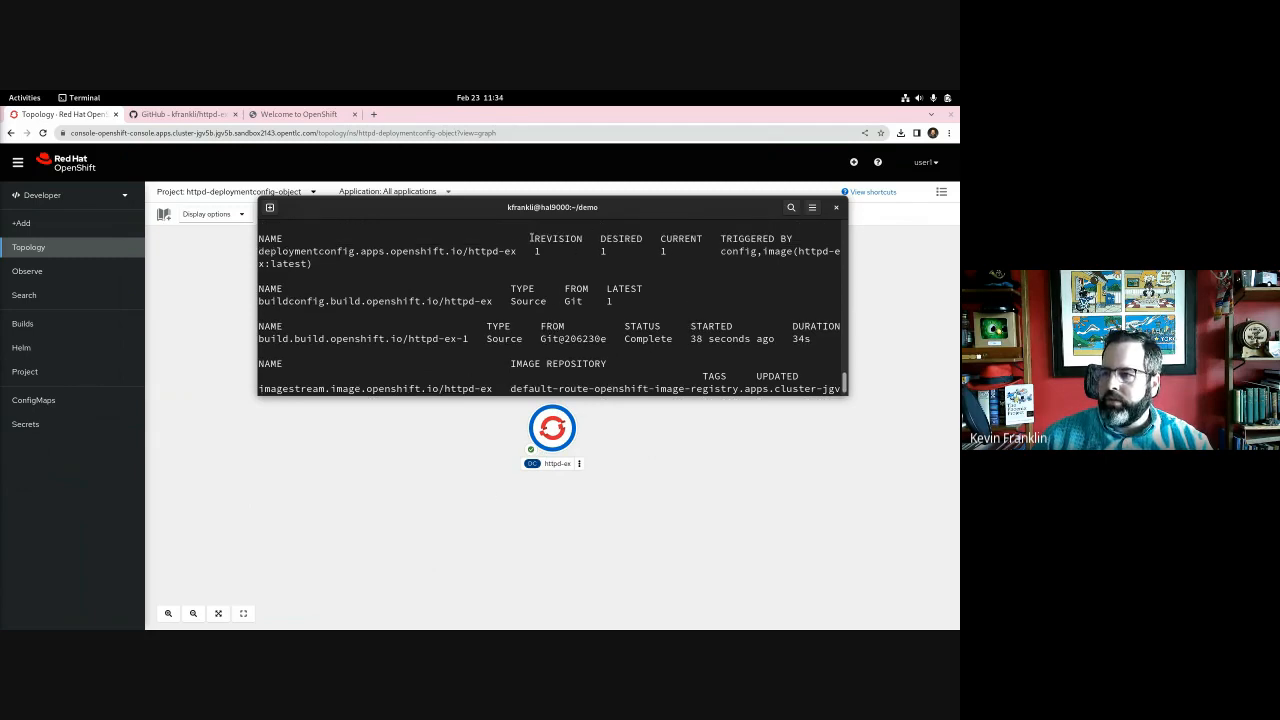
pyautogui.scroll(2, 630, 255)
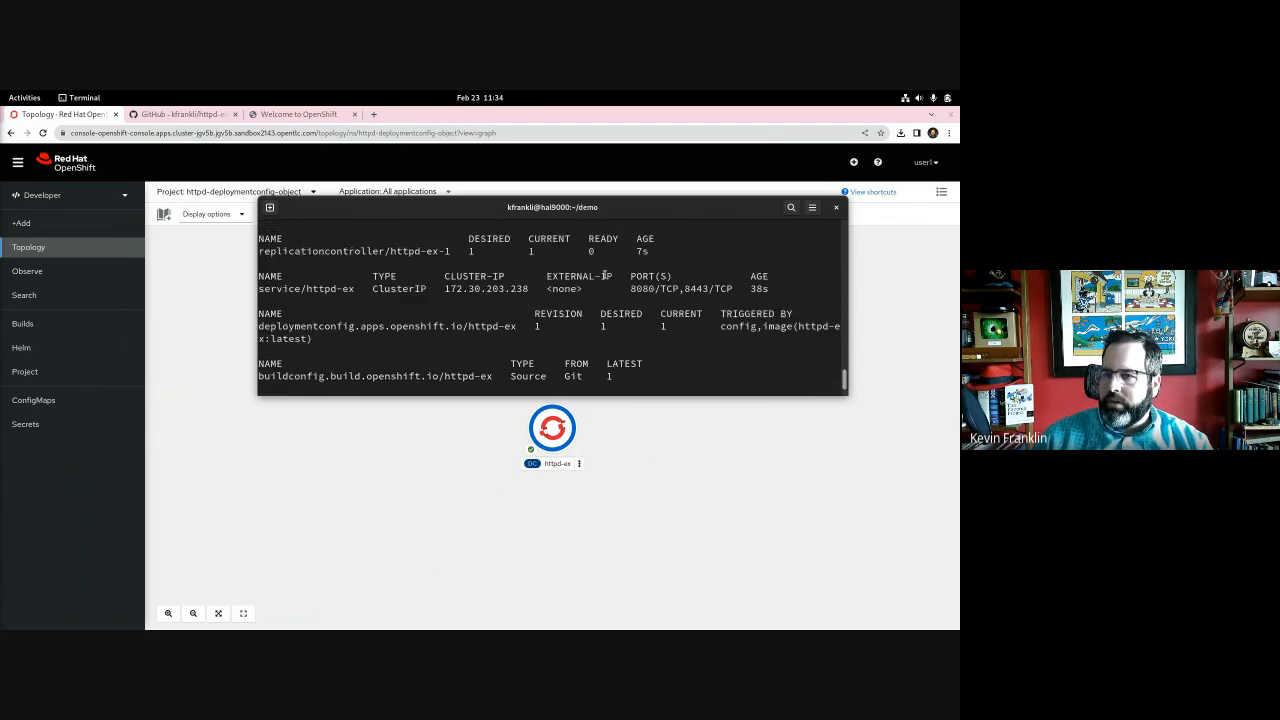
pyautogui.scroll(2, 635, 330)
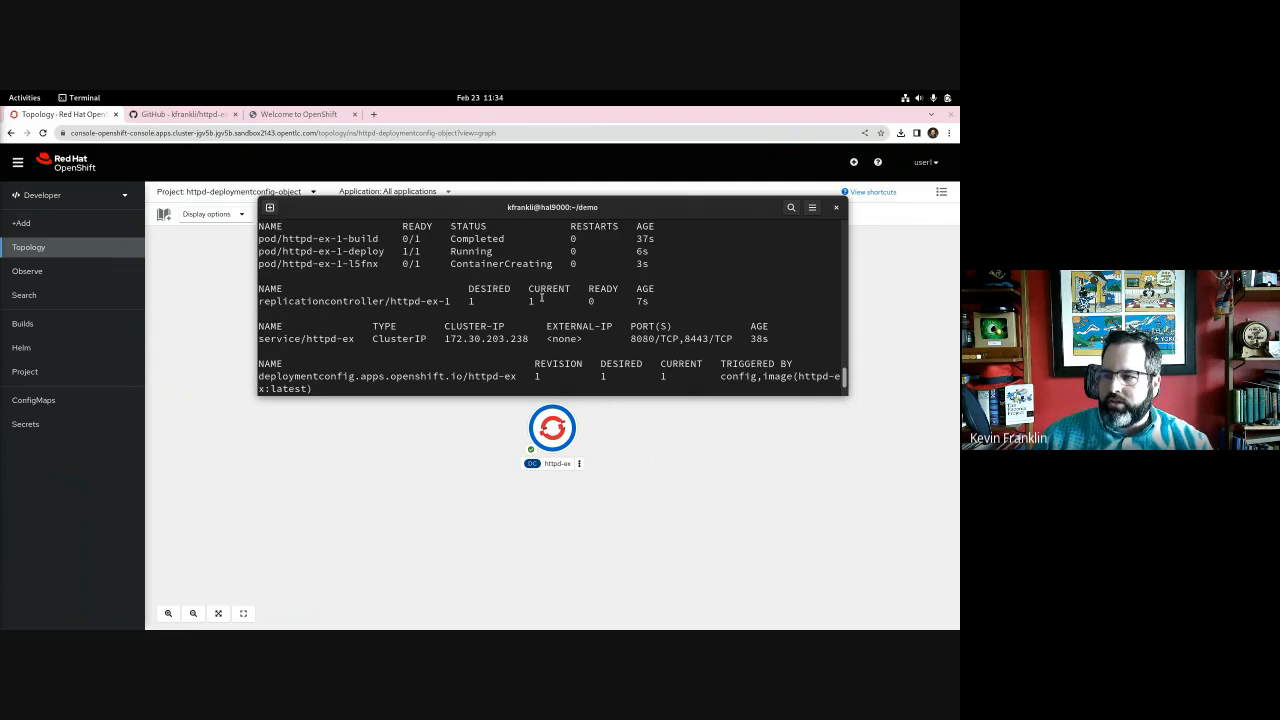
pyautogui.scroll(-6, 541, 297)
pyautogui.write('oc')
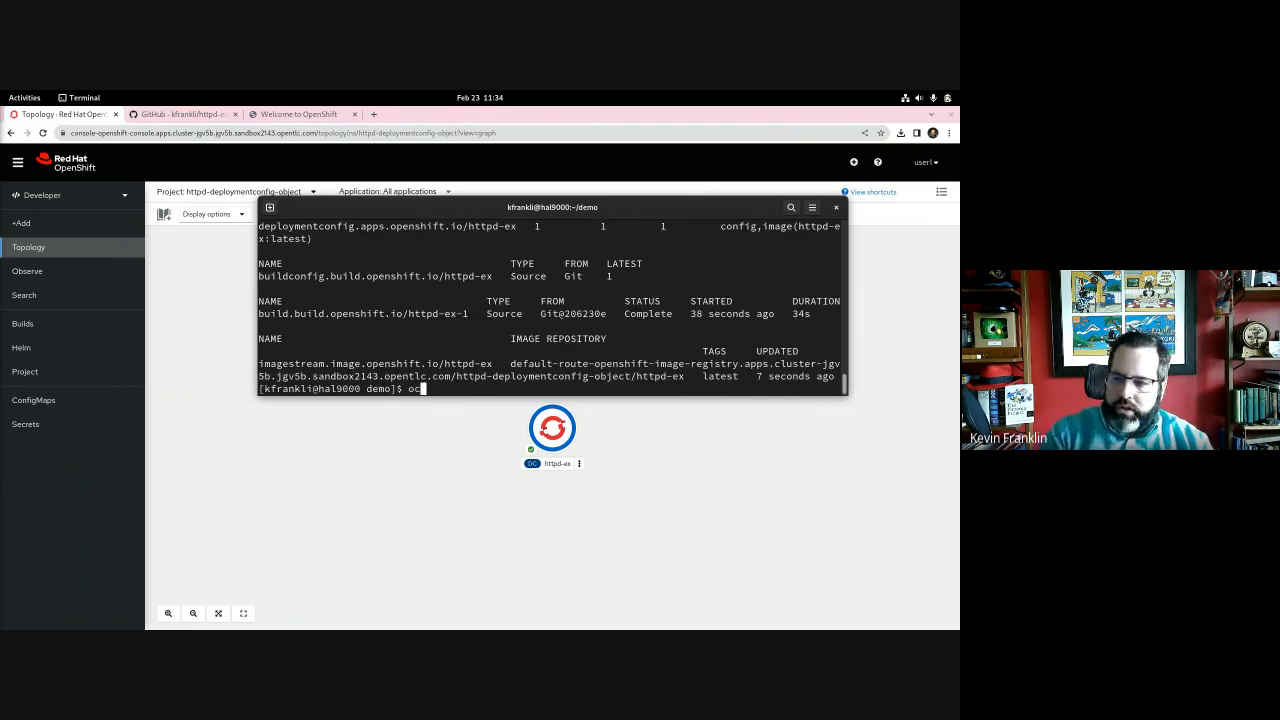
pyautogui.write(' get rc')
pyautogui.press('Return')
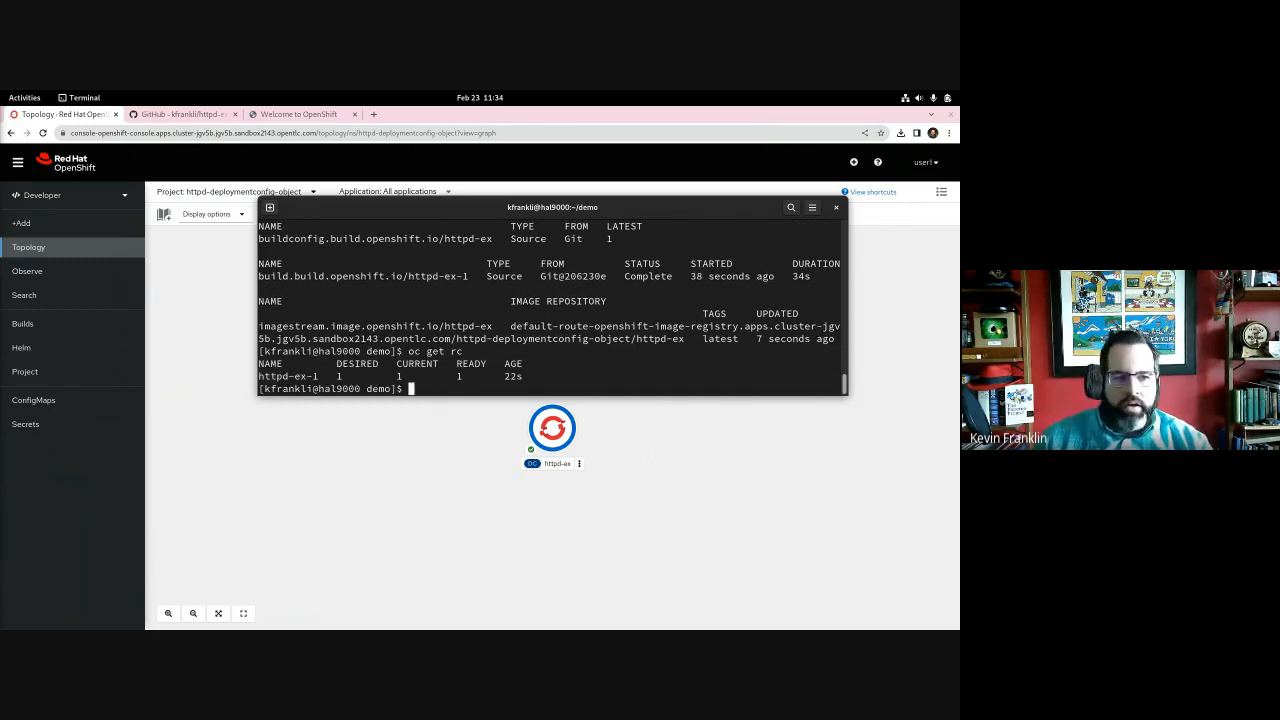
# - Expose the httpd-ex service by pasting and running "oc expose service/httpd-ex"
pyautogui.hotkey('alt', 'Tab')
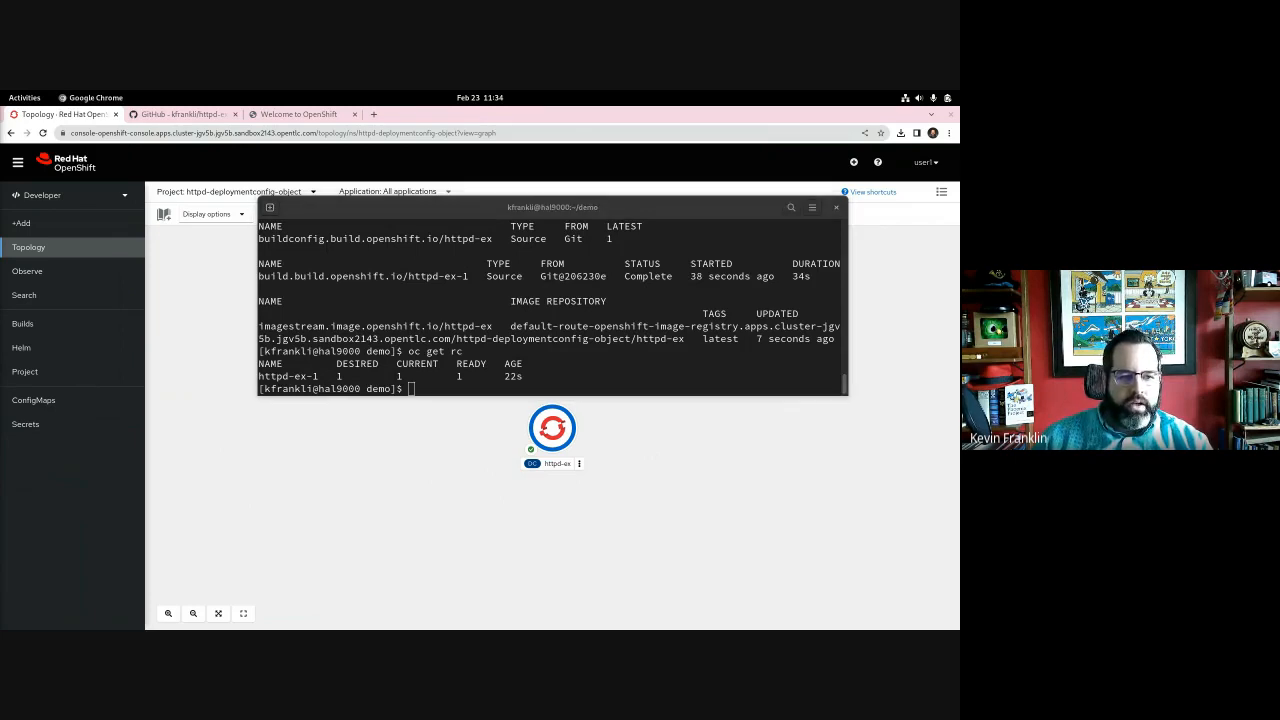
pyautogui.rightClick(380, 314)
pyautogui.click(410, 366)
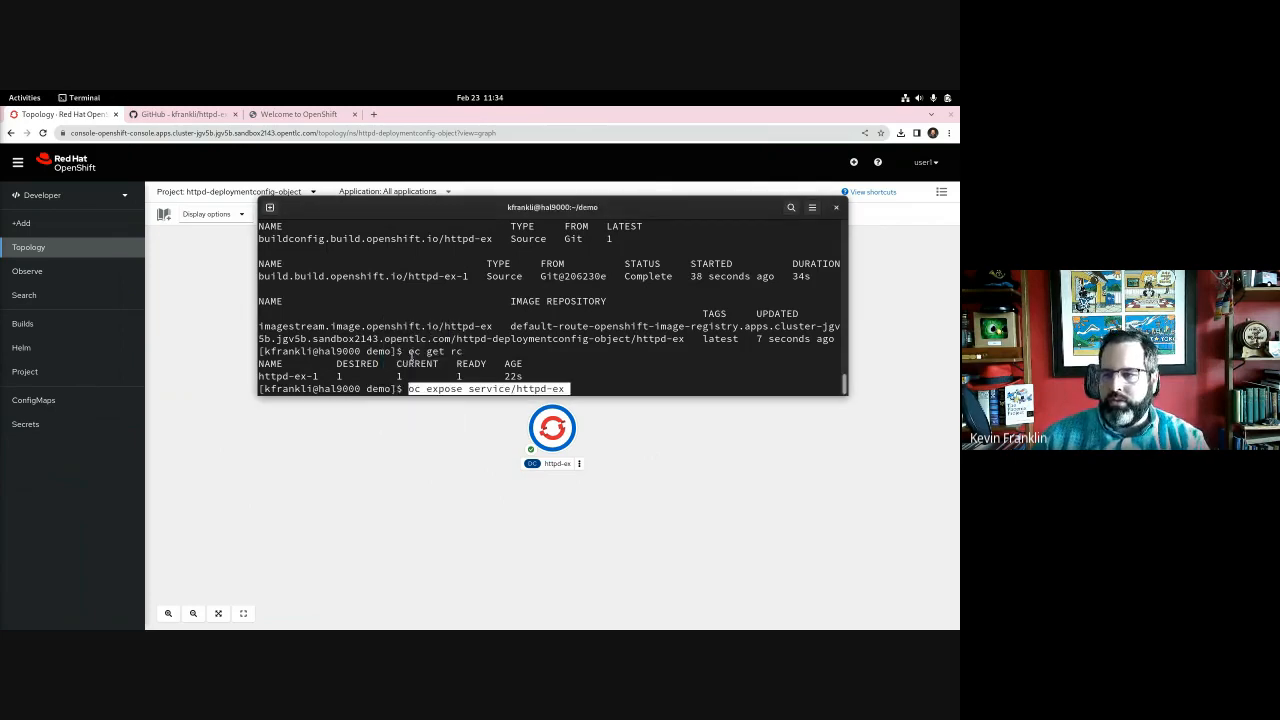
pyautogui.press('Return')
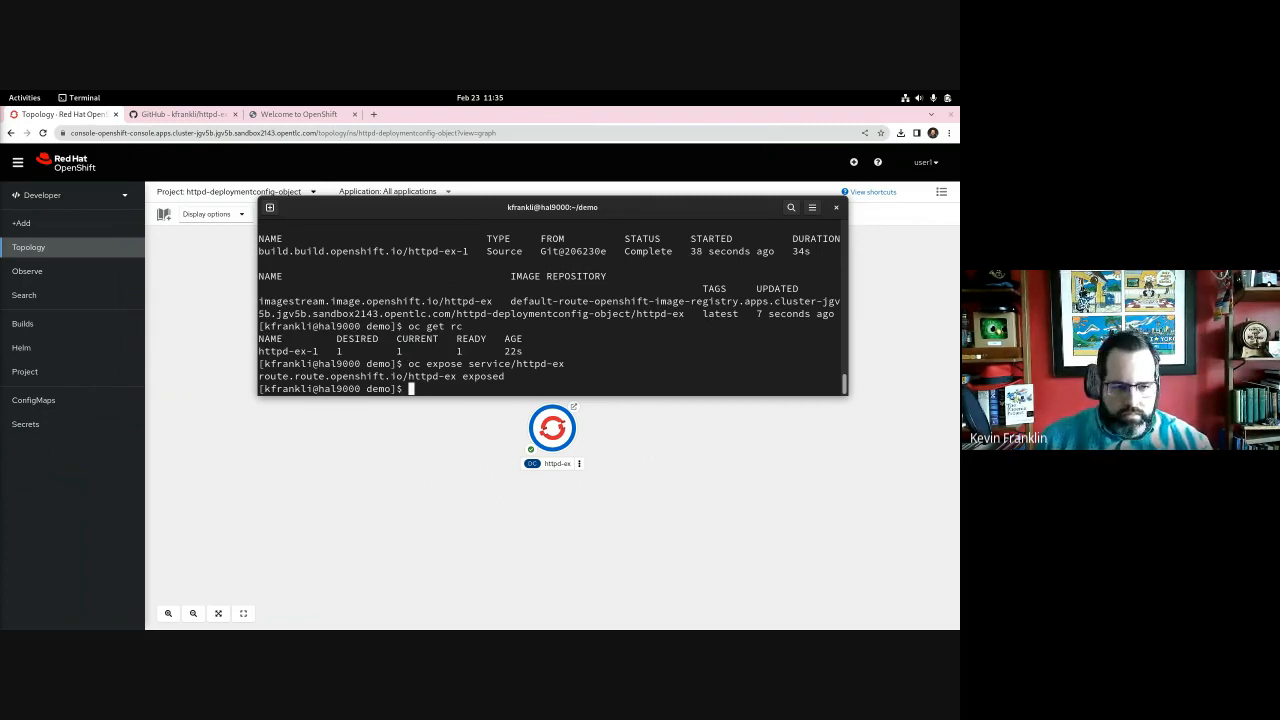
# - Try to expose the httpd-ex service again with two more runs of "oc expose service/httpd-ex"
pyautogui.hotkey('alt', 'Tab')
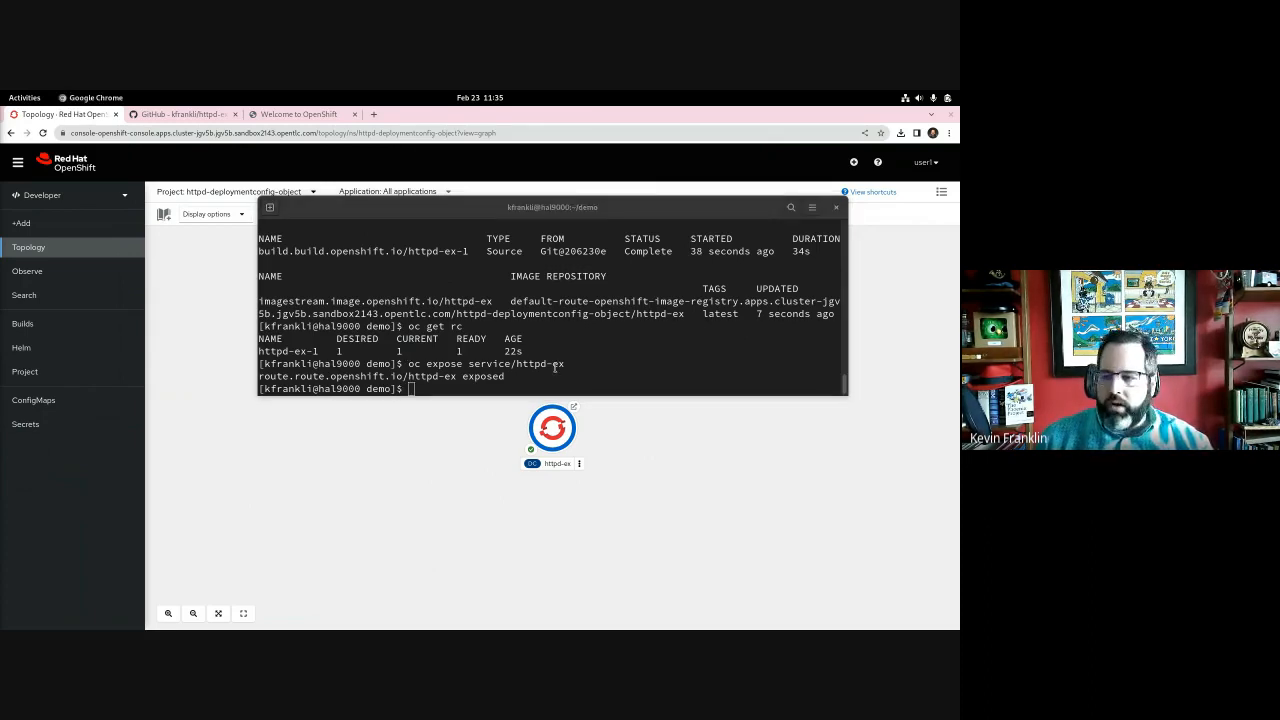
pyautogui.click(524, 350)
pyautogui.rightClick(524, 348)
pyautogui.click(538, 381)
pyautogui.press('Up')
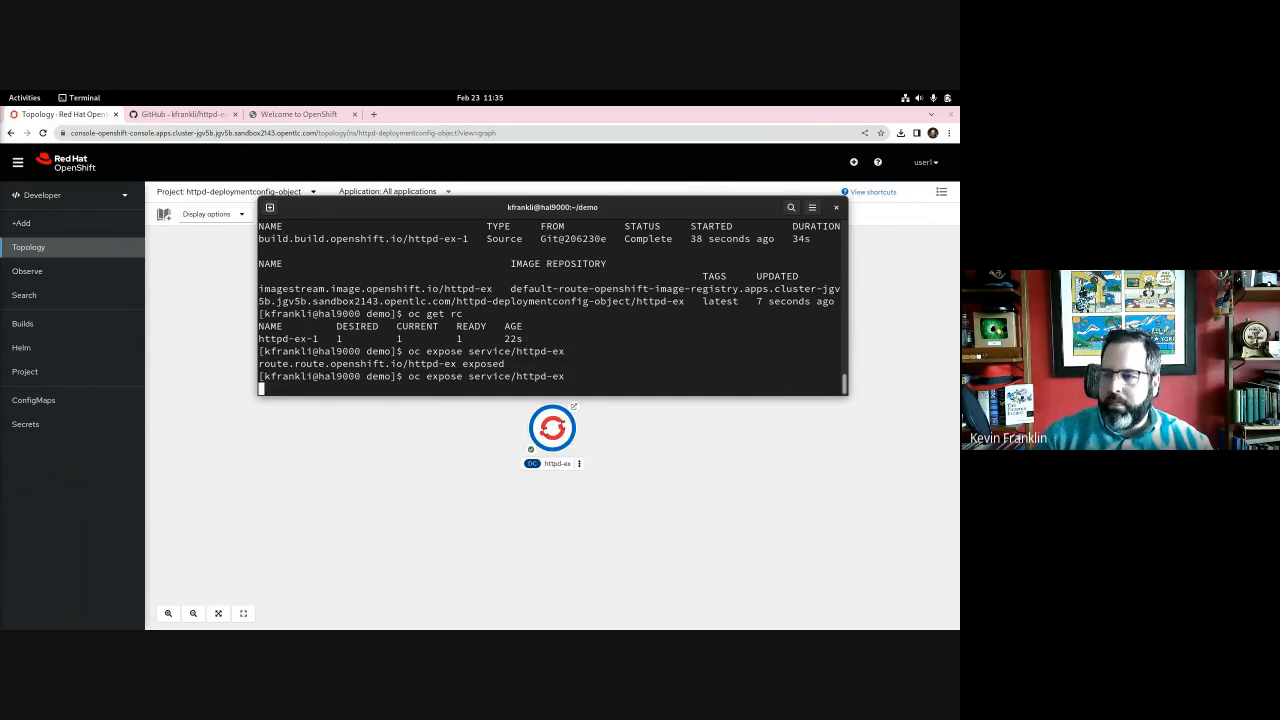
pyautogui.press('Return')
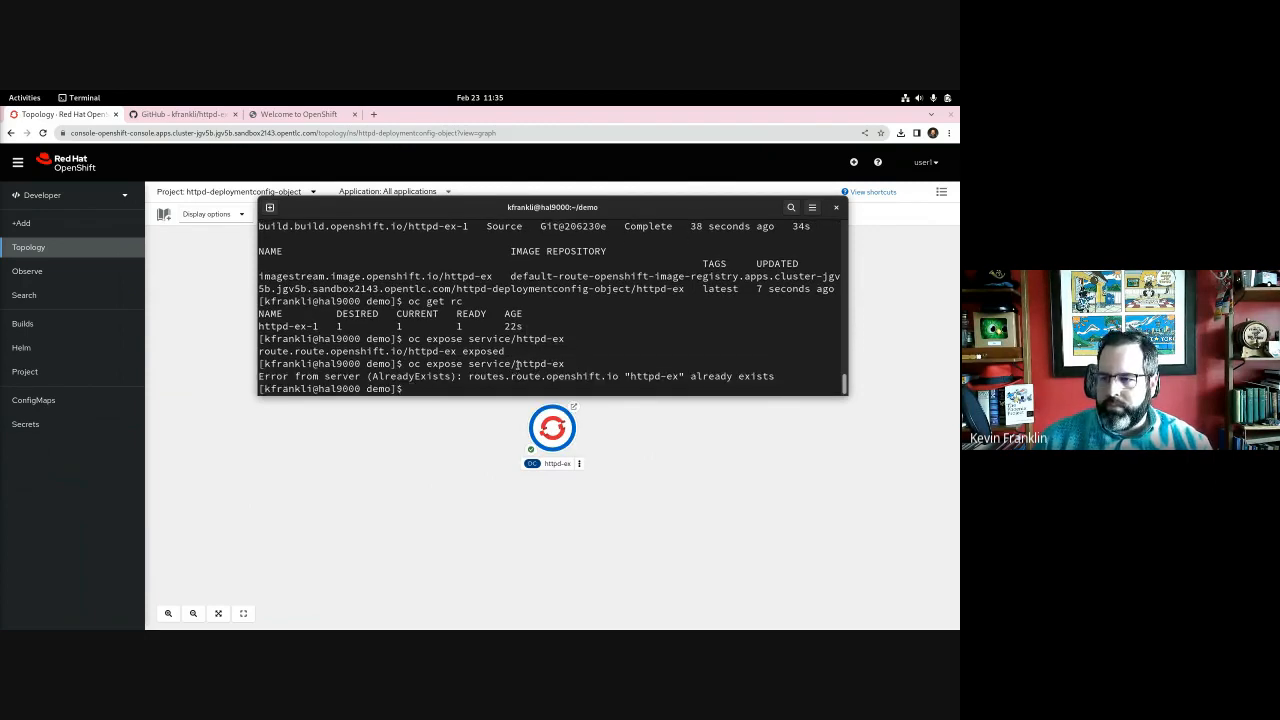
pyautogui.hotkey('alt', 'Tab')
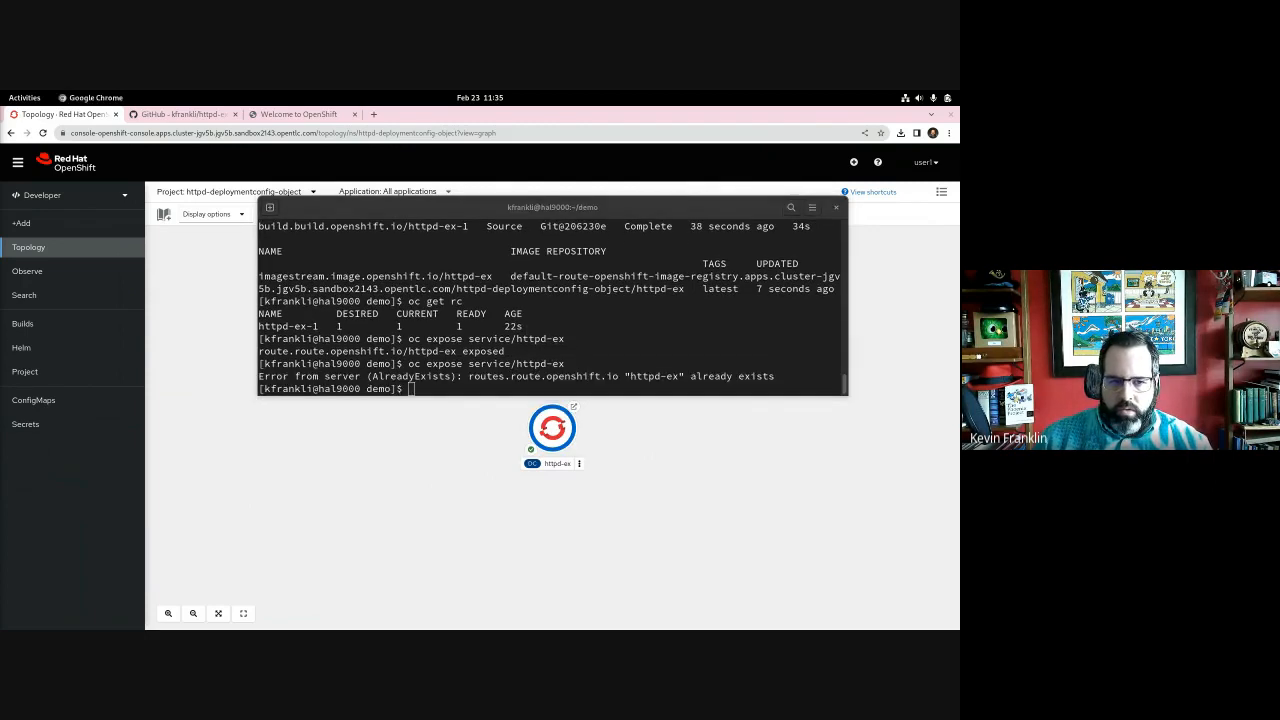
pyautogui.click(354, 390)
pyautogui.rightClick(497, 372)
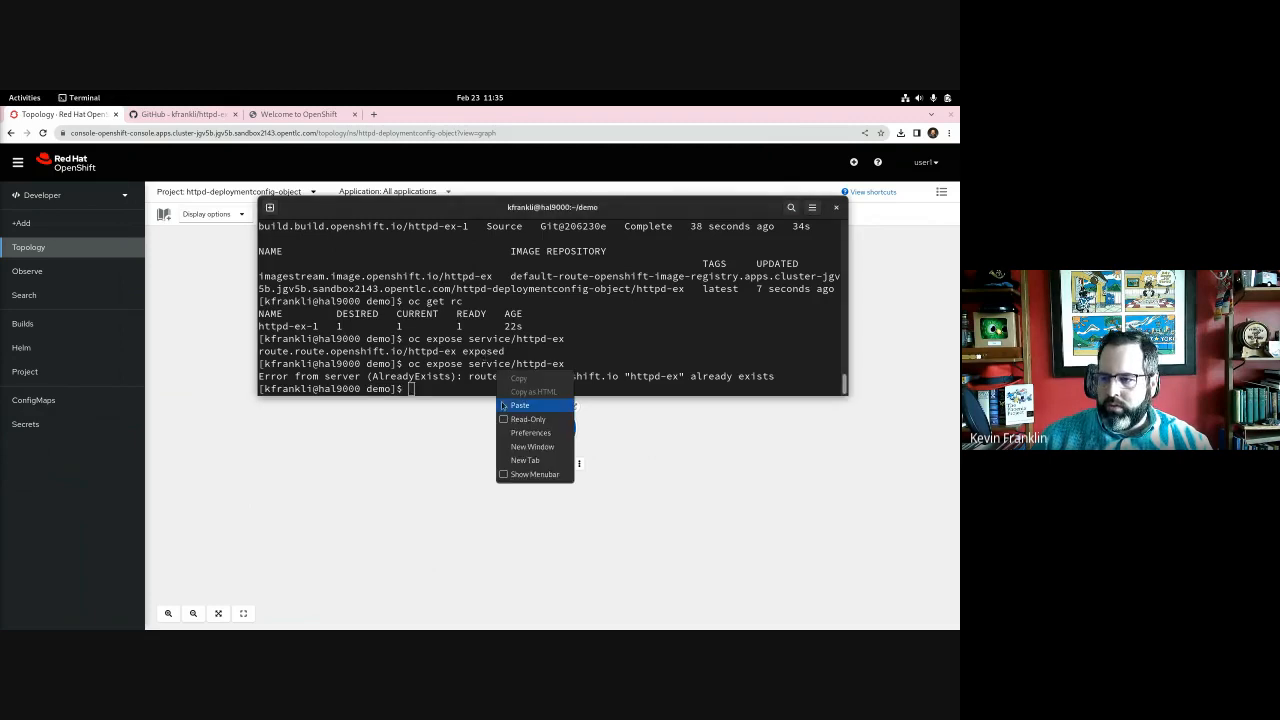
pyautogui.click(505, 405)
pyautogui.press('Up')
pyautogui.press('Return')
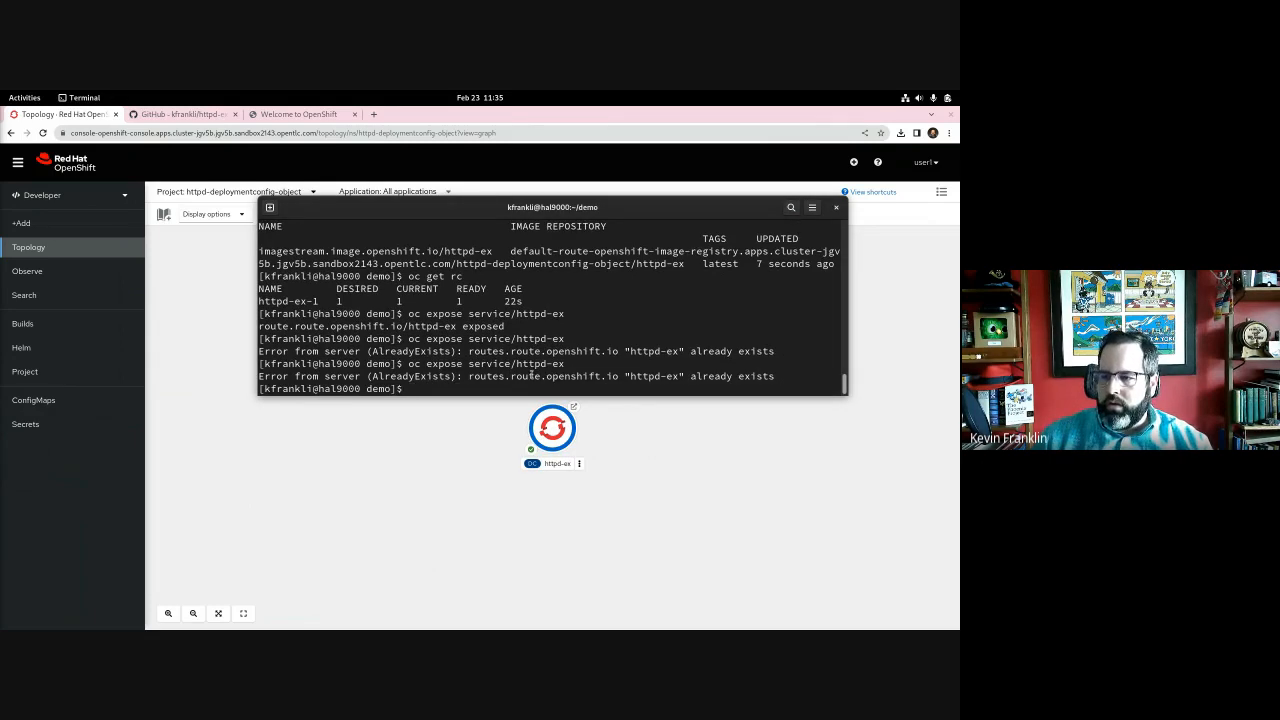
# - Print the route's host name with "oc get route/httpd-ex -o go-template='{{.spec.host}}{{"\n"}}'" and copy it
pyautogui.middleClick(532, 376)
pyautogui.press('Return')
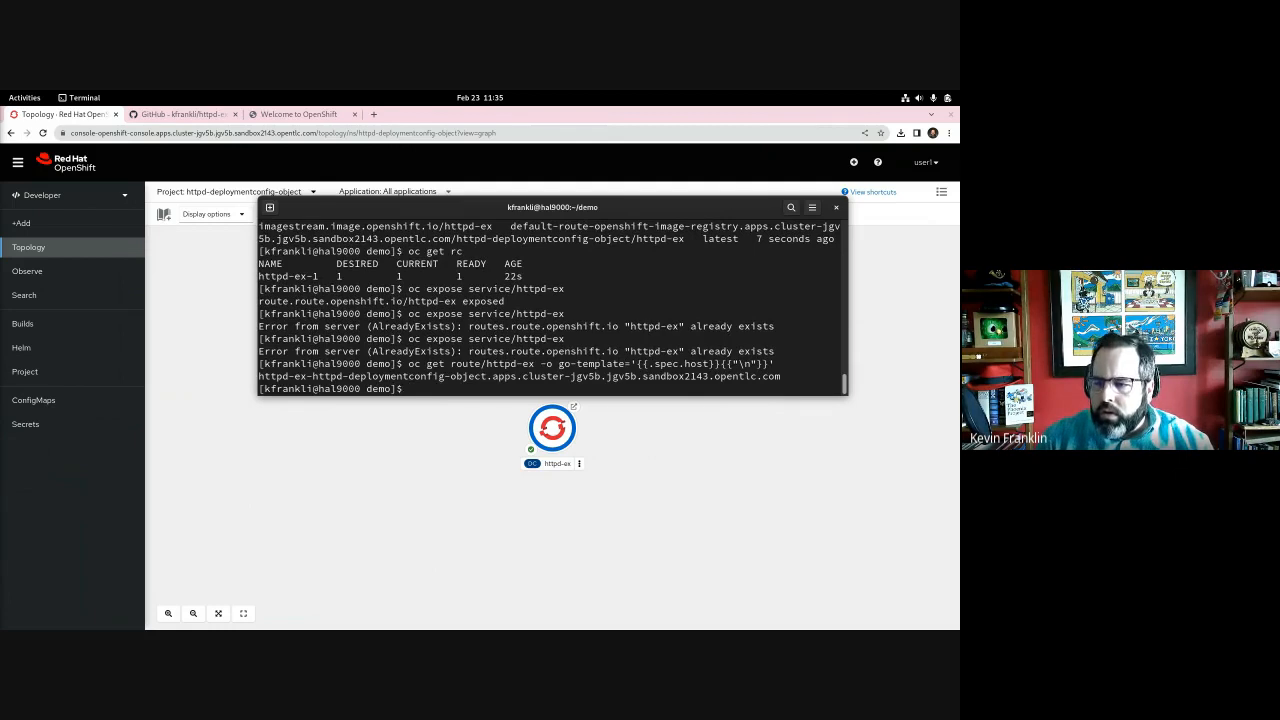
pyautogui.moveTo(782, 376); pyautogui.dragTo(260, 376)
pyautogui.rightClick(288, 374)
pyautogui.click(305, 384)
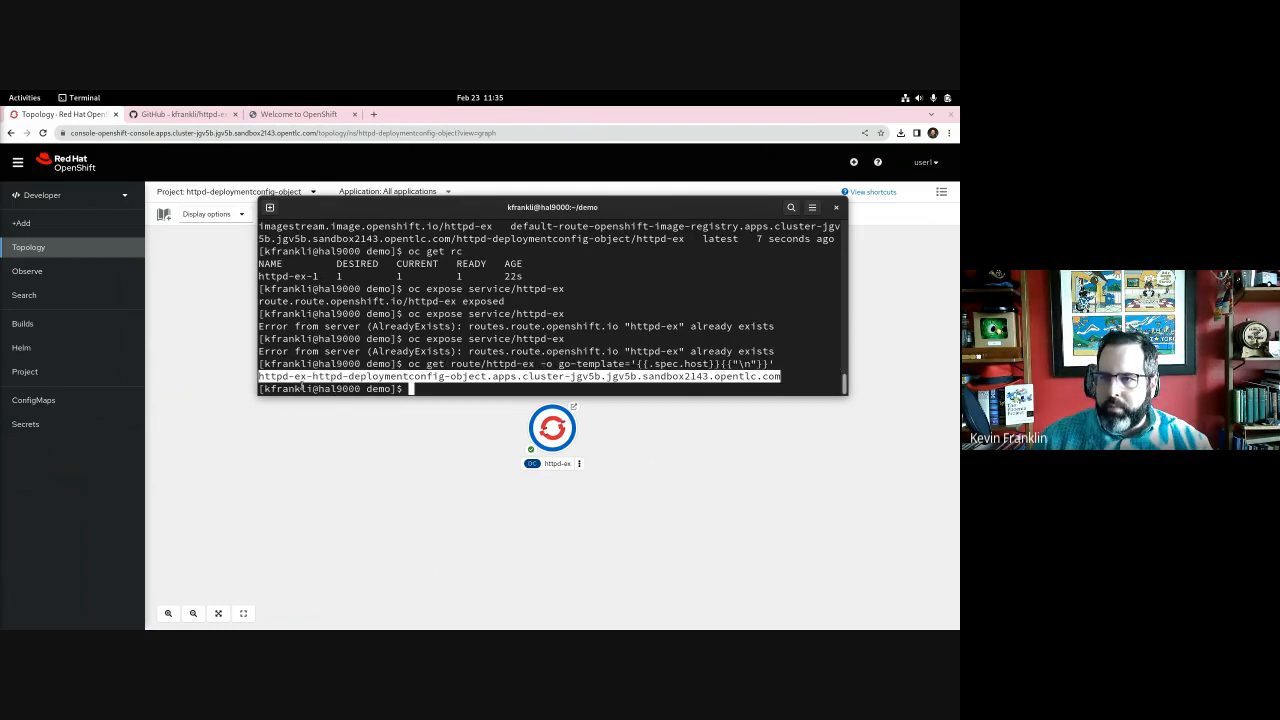
# - Switch to Chrome and load the copied httpd-ex route host name as an address in a new browser tab
pyautogui.click(353, 116)
pyautogui.click(373, 114)
pyautogui.hotkey('ctrl', 'v')
pyautogui.press('Return')
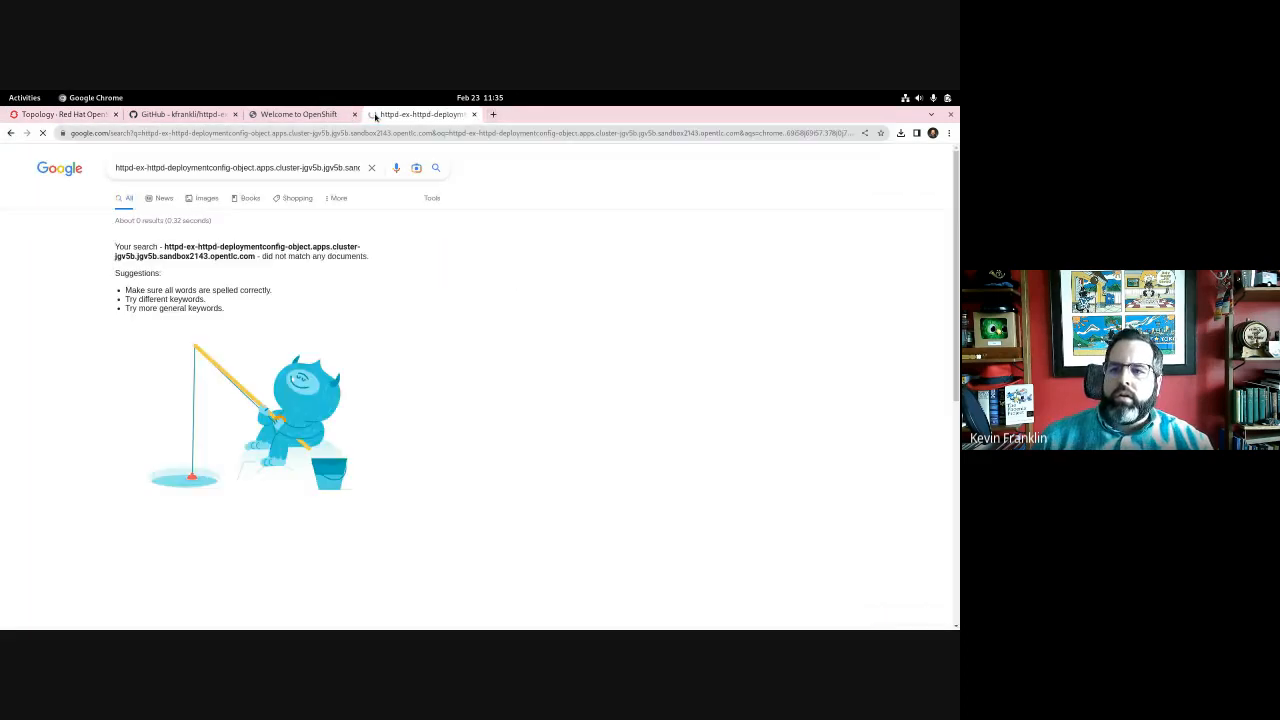
pyautogui.click(254, 132)
pyautogui.hotkey('ctrl', 'v')
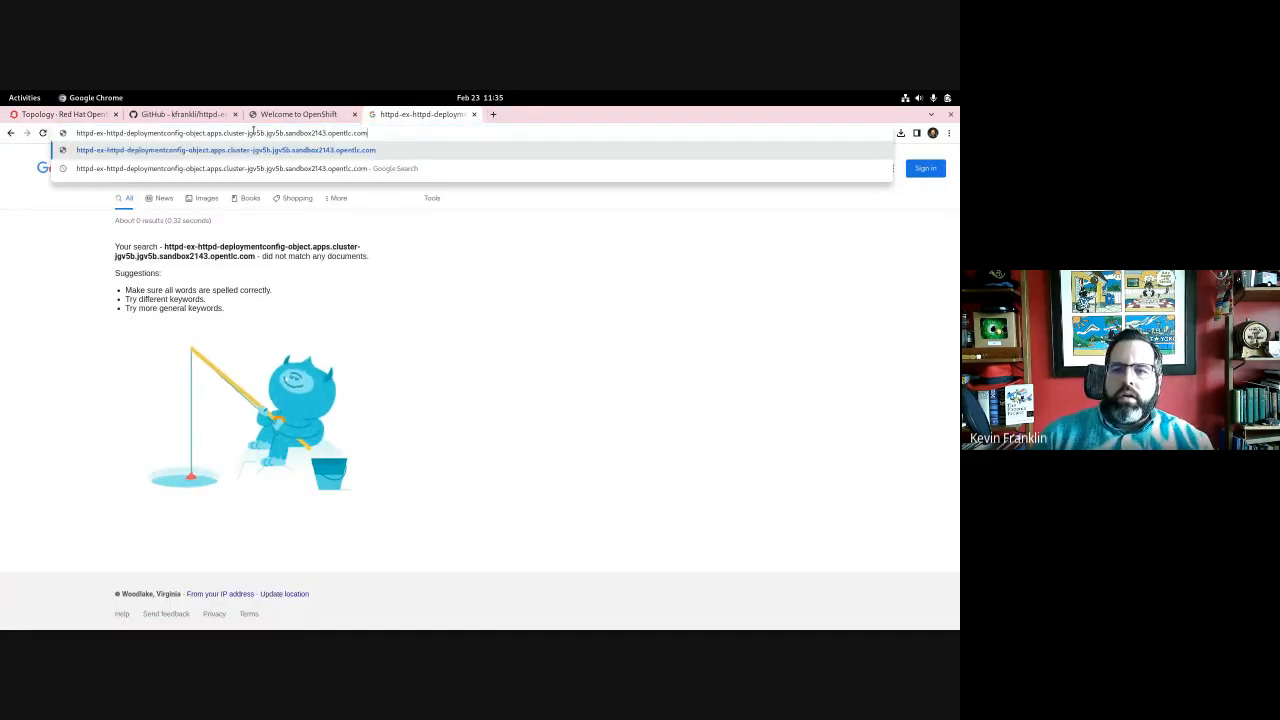
pyautogui.press('Return')
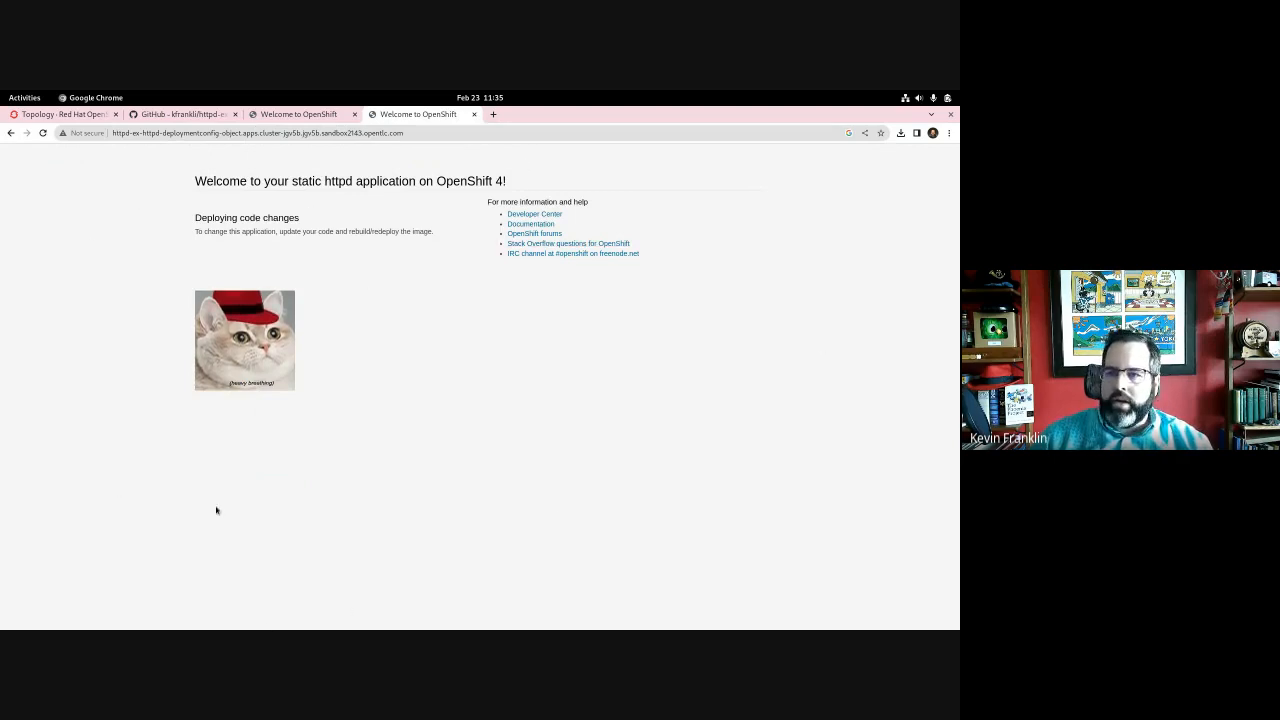
# - Compare the welcome pages and addresses of the Deployment-based and DeploymentConfig-based httpd-ex applications
pyautogui.click(300, 115)
pyautogui.click(379, 115)
pyautogui.click(306, 114)
pyautogui.click(408, 115)
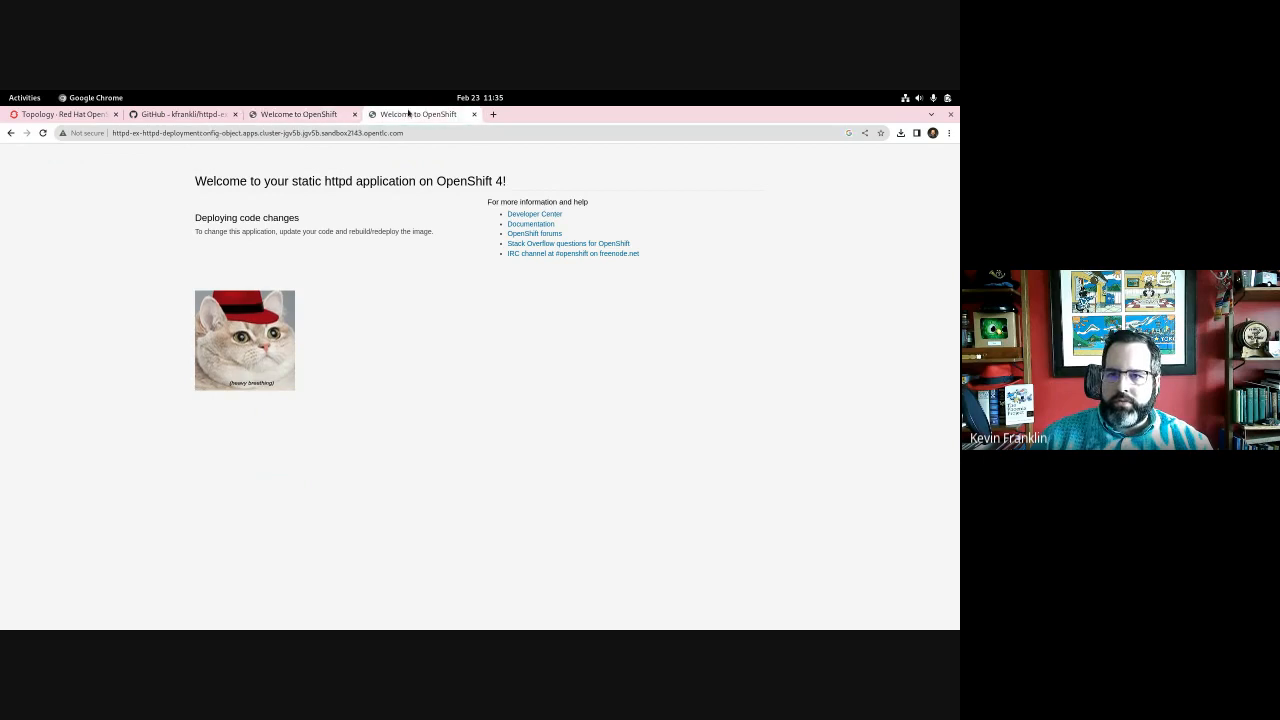
pyautogui.click(300, 114)
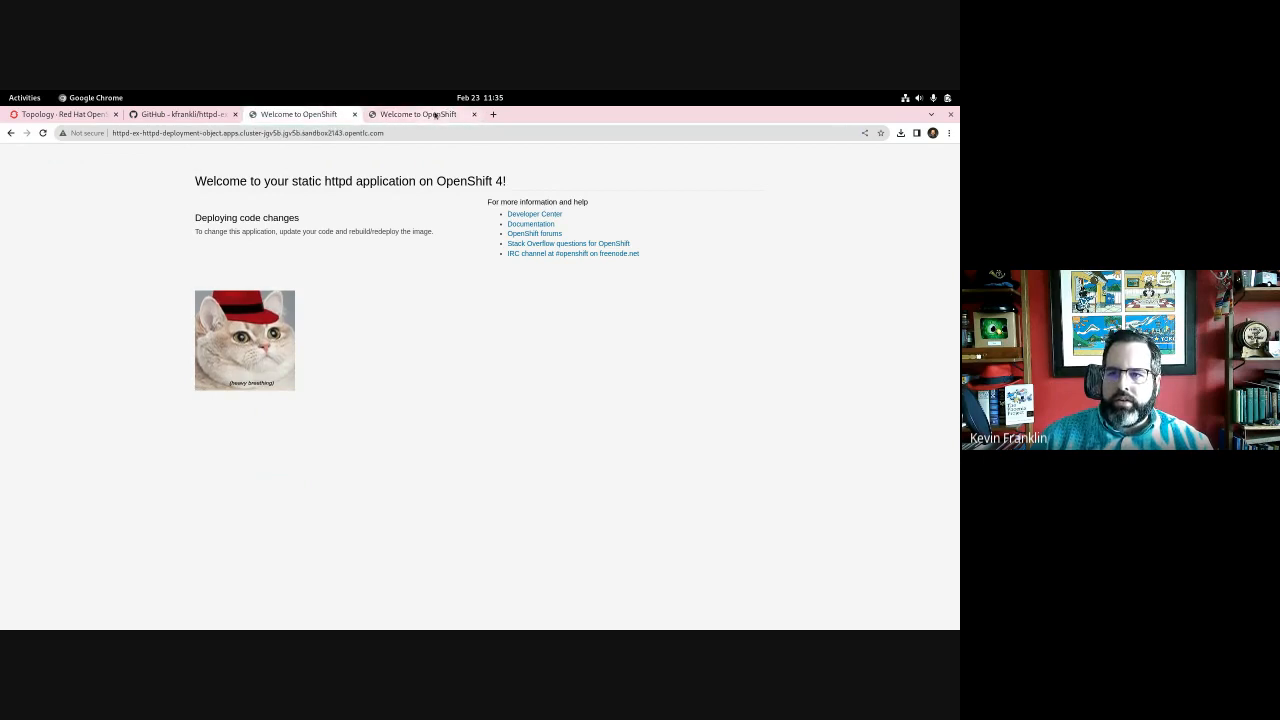
pyautogui.click(430, 114)
pyautogui.click(309, 120)
pyautogui.click(437, 115)
pyautogui.click(310, 116)
pyautogui.click(411, 118)
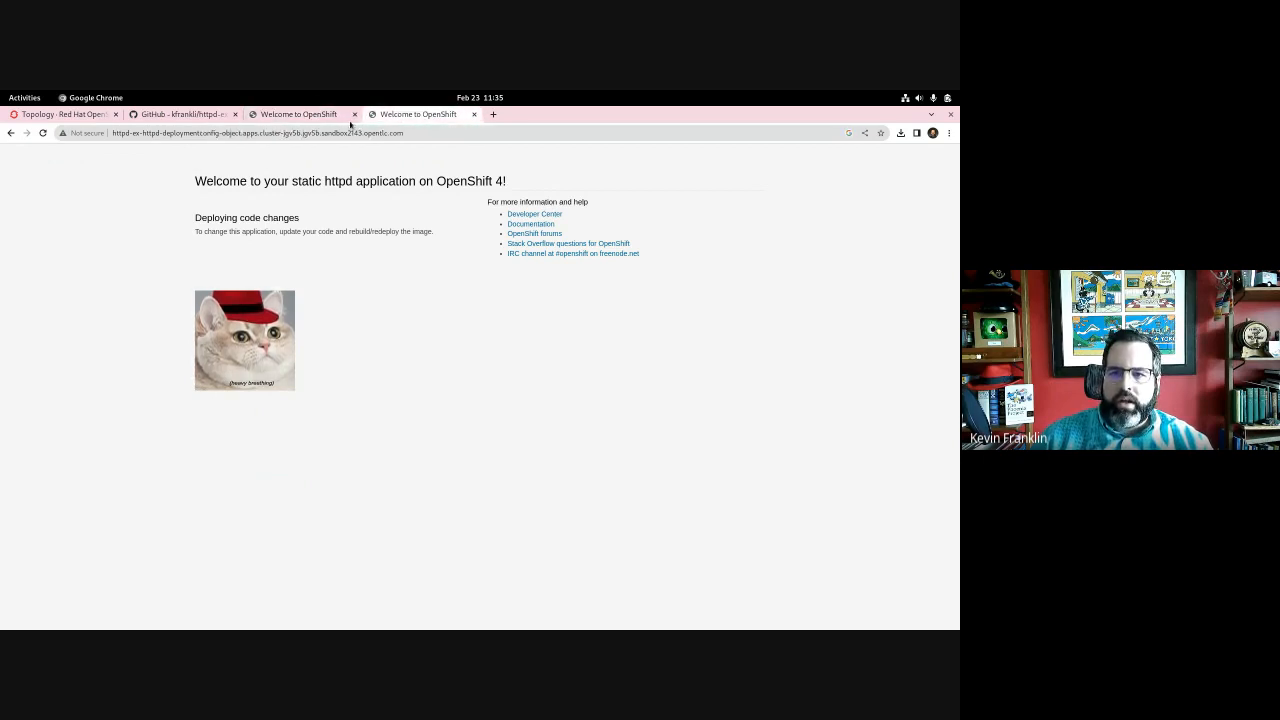
# - Return to the httpd-deploymentconfig-object project's topology and bring the terminal window back in front of it
pyautogui.click(55, 117)
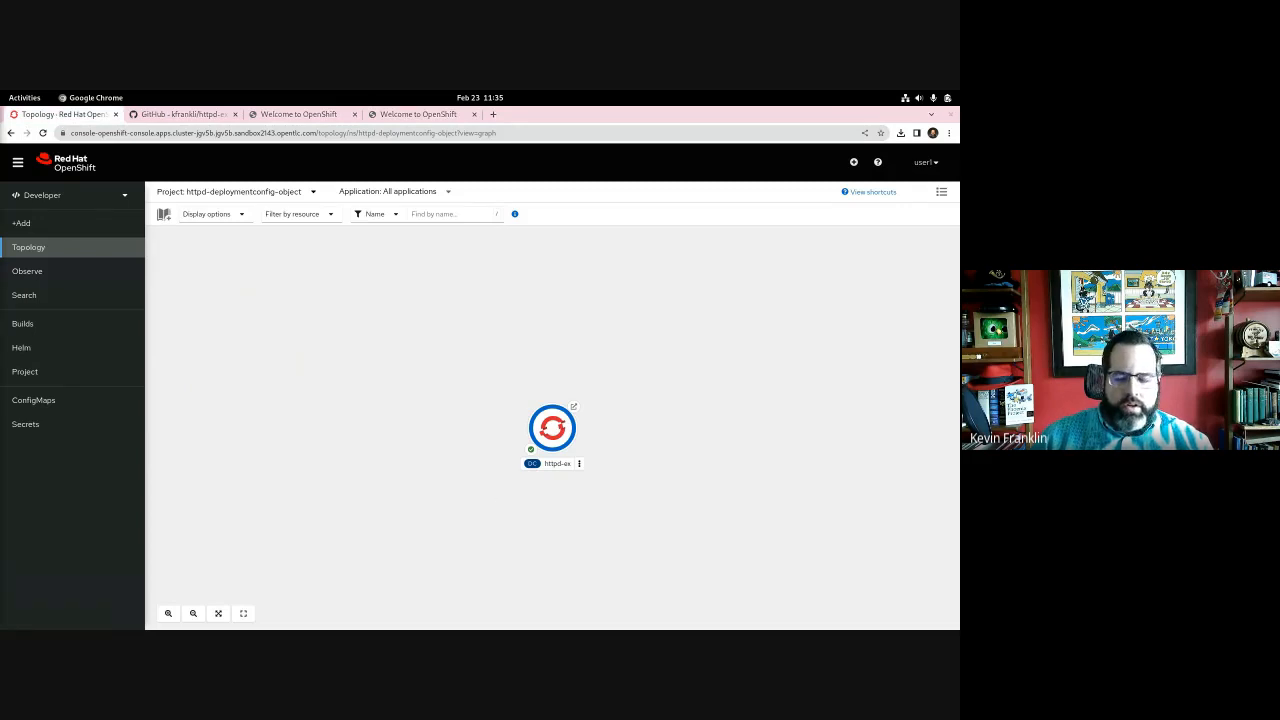
pyautogui.press('super')
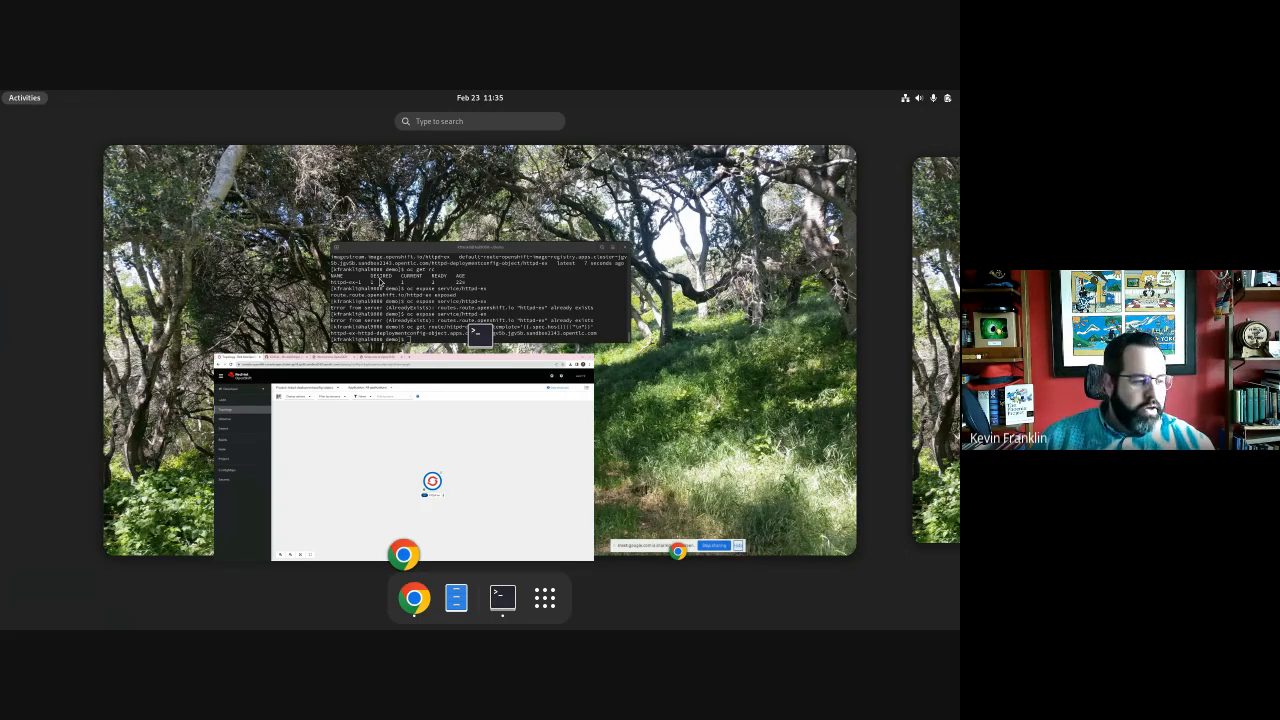
pyautogui.click(377, 434)
pyautogui.press('super')
pyautogui.click(578, 313)
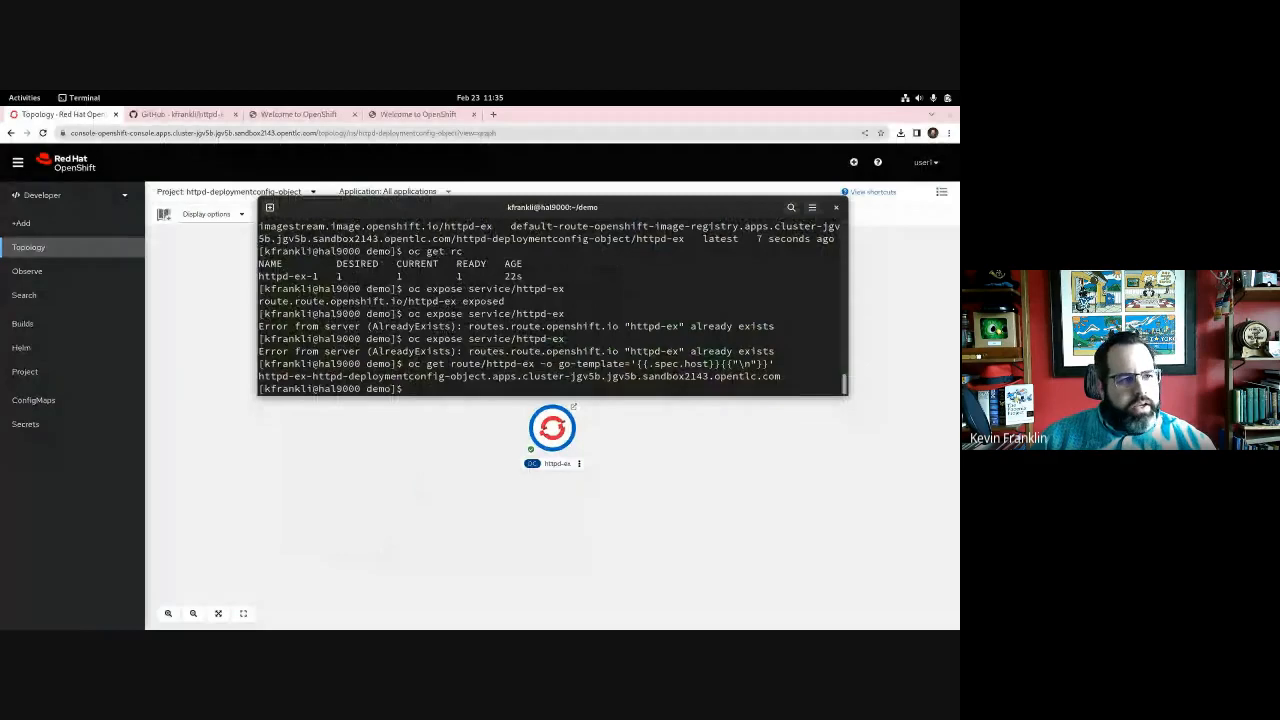
pyautogui.hotkey('alt', 'Tab')
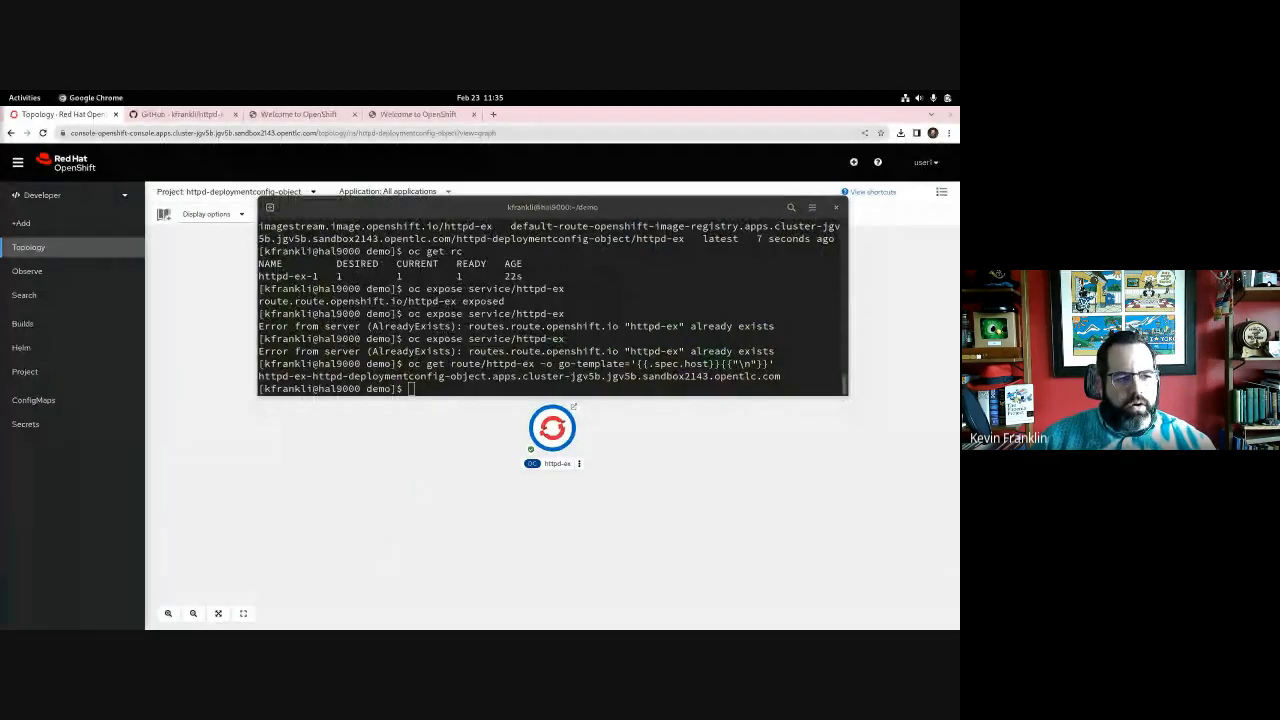